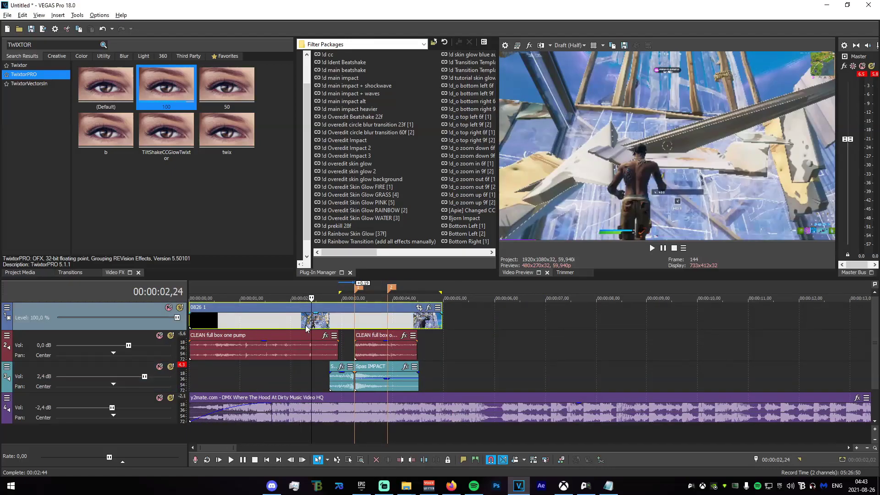
Examine the gameplay clip, impact sounds and music waveform around the two timeline markers
left_click(330, 323)
scroll(378, 386, "up", 3)
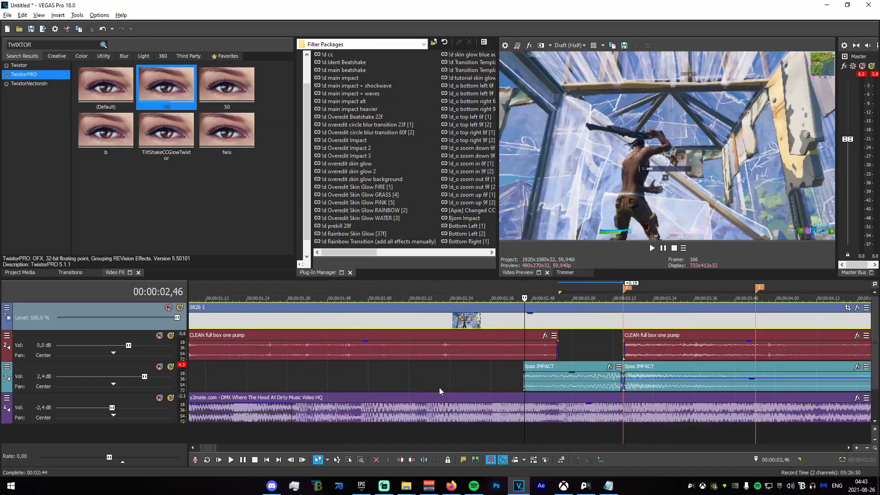
scroll(439, 387, "down", 3)
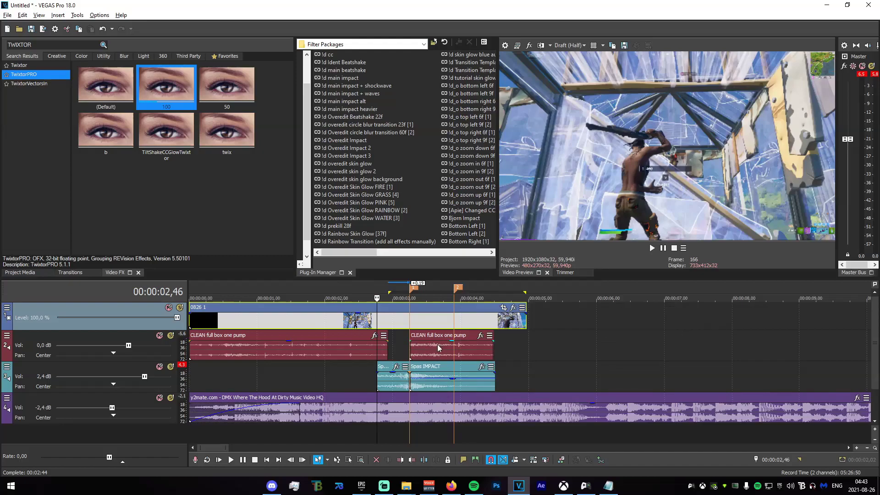
left_click(413, 419)
left_click(401, 422)
left_click(405, 422)
left_click(408, 420)
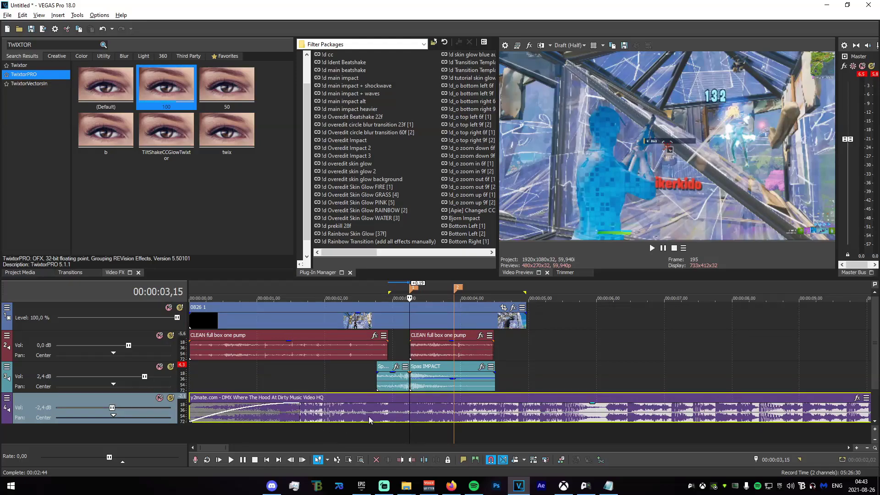
left_click(454, 424)
scroll(454, 427, "up", 2)
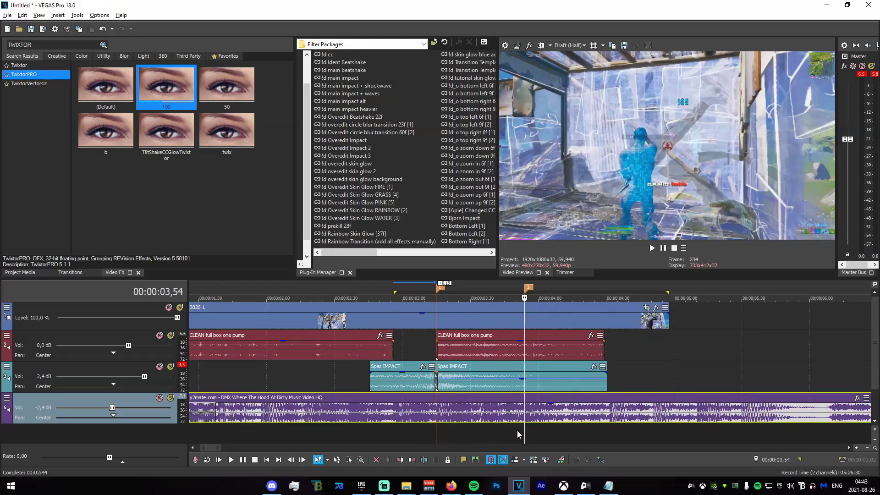
scroll(526, 428, "down", 1)
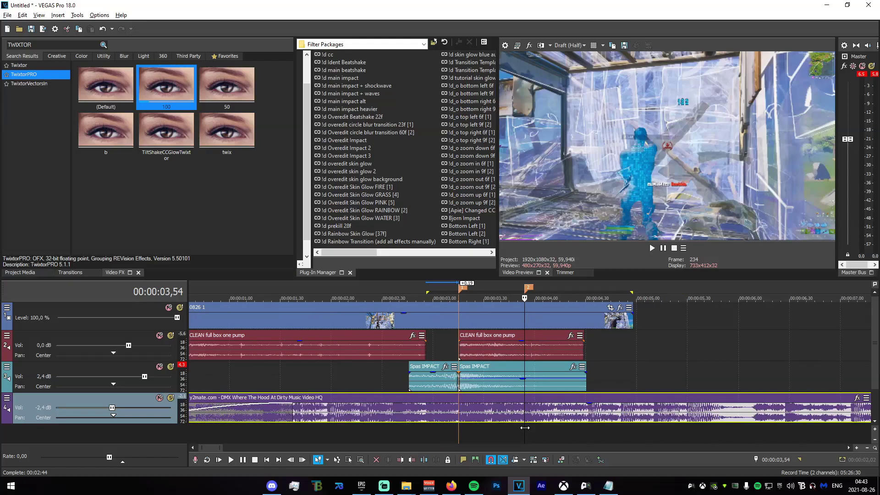
Select the full length of the gameplay clip and play the edit back from the start
left_click_drag(633, 356, 57, 349)
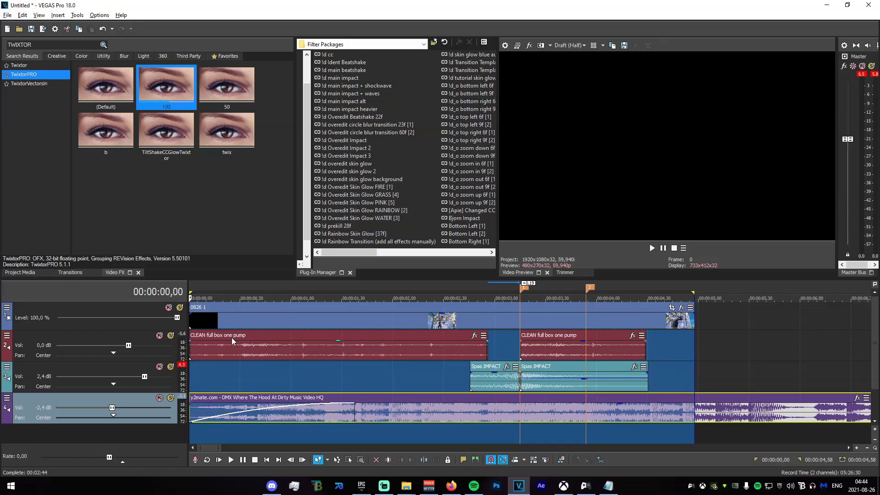
key("space")
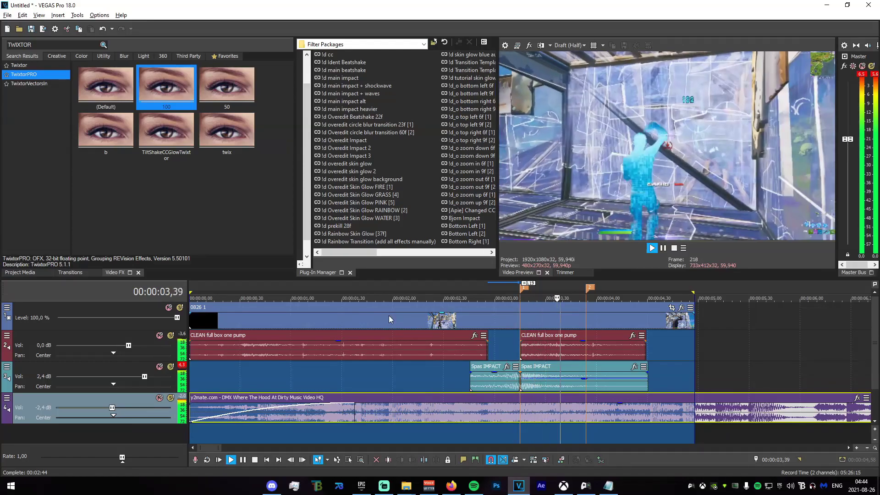
key("space")
Mark the range from 00:00:01,55 to 00:00:02,48, and check both markers against the gameplay and the music waveform
mouse_move(385, 385)
left_mouse_down()
mouse_move(525, 380)
mouse_move(385, 385)
left_mouse_up()
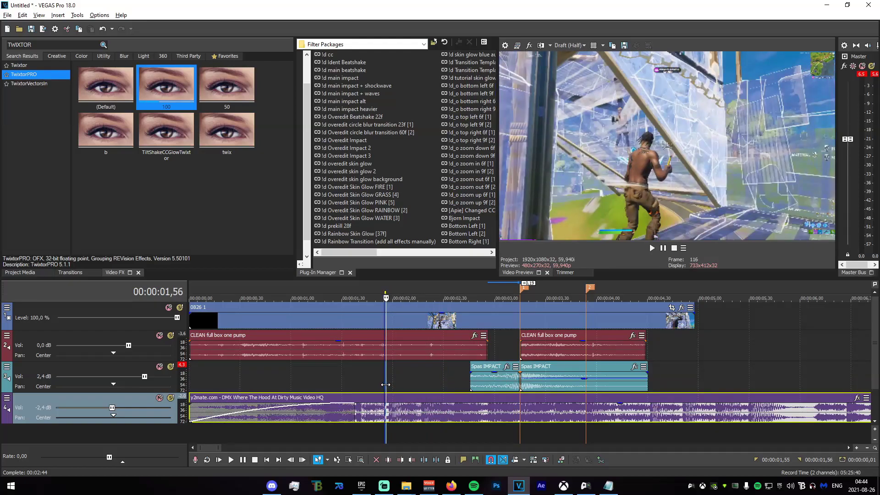
left_click_drag(386, 385, 475, 380)
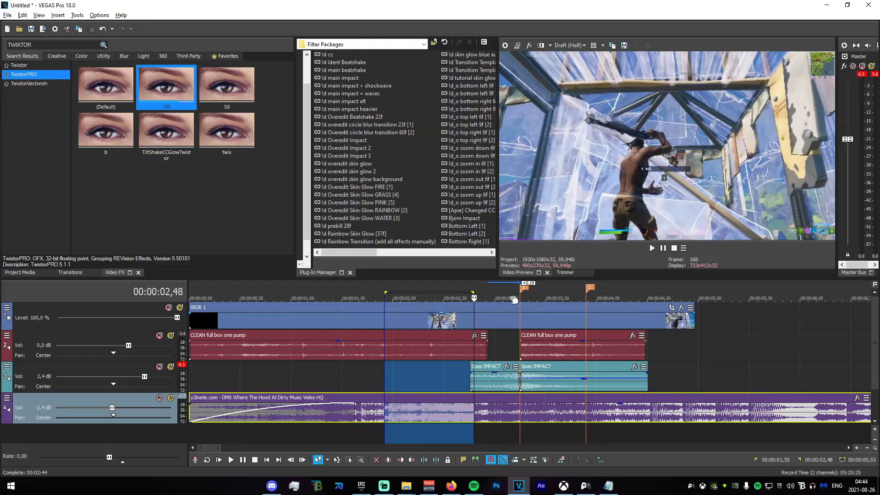
left_click(519, 318)
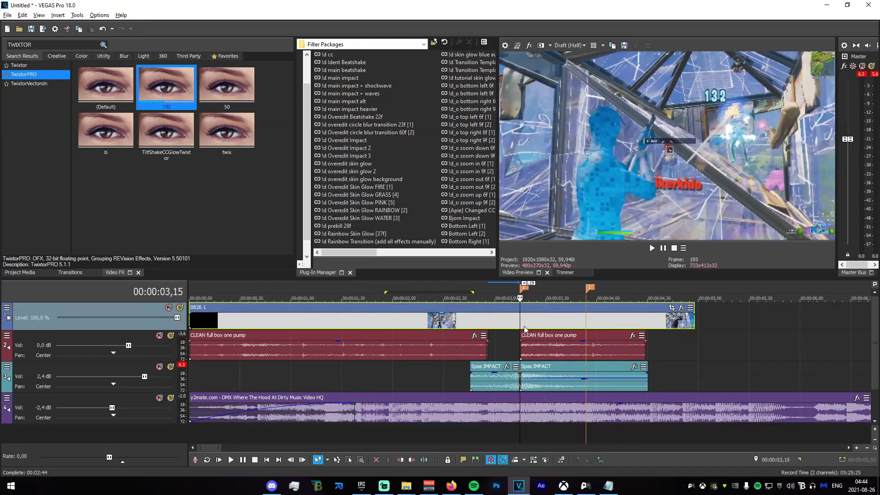
left_click(585, 320)
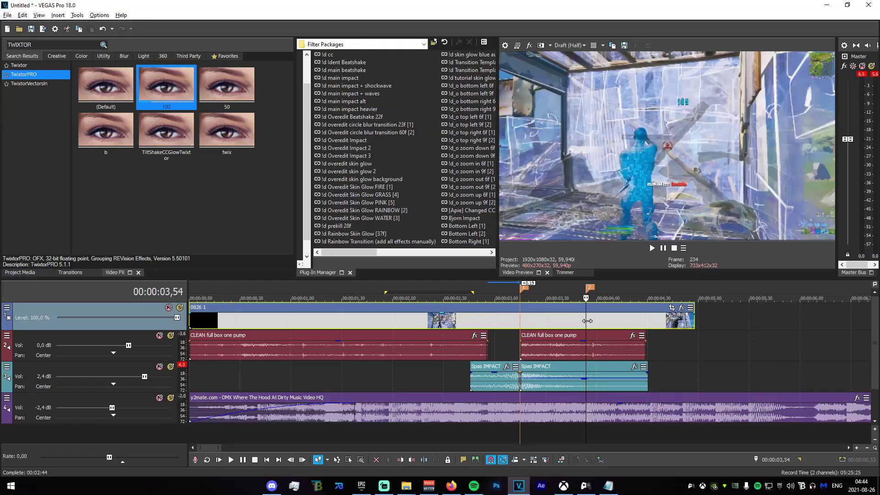
left_click(586, 418)
scroll(586, 419, "up", 5)
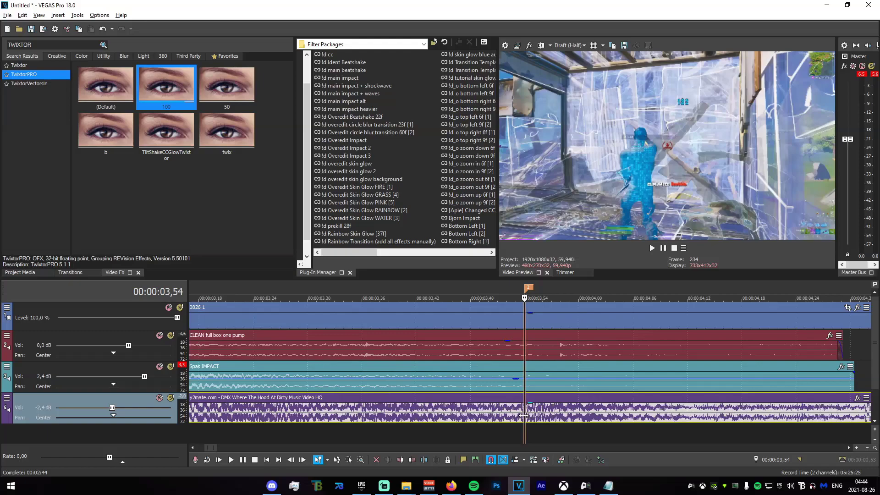
scroll(525, 418, "down", 5)
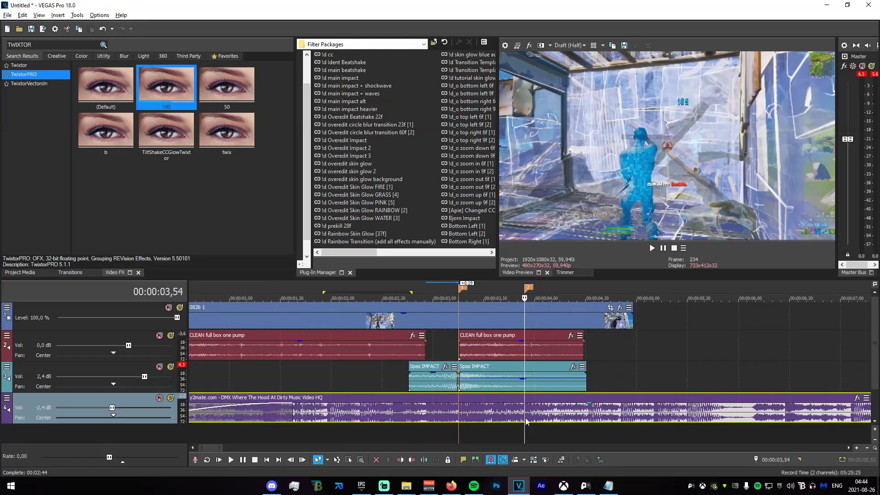
Duplicate the video track that holds the gameplay clip
right_click(525, 318)
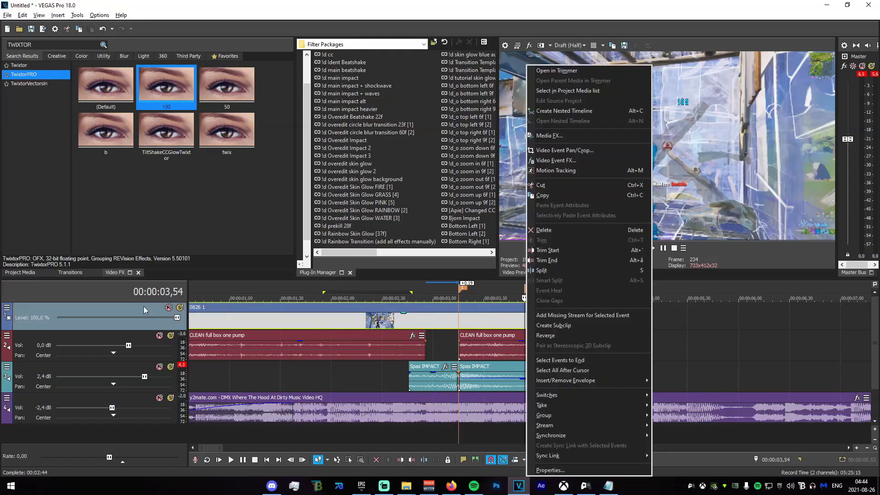
right_click(119, 309)
left_click(186, 343)
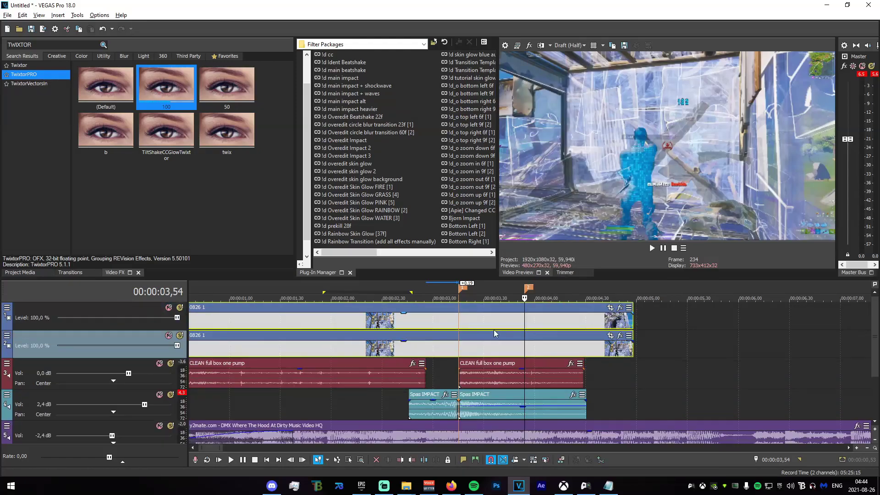
left_click(523, 349)
key("s")
left_click_drag(539, 353, 523, 322)
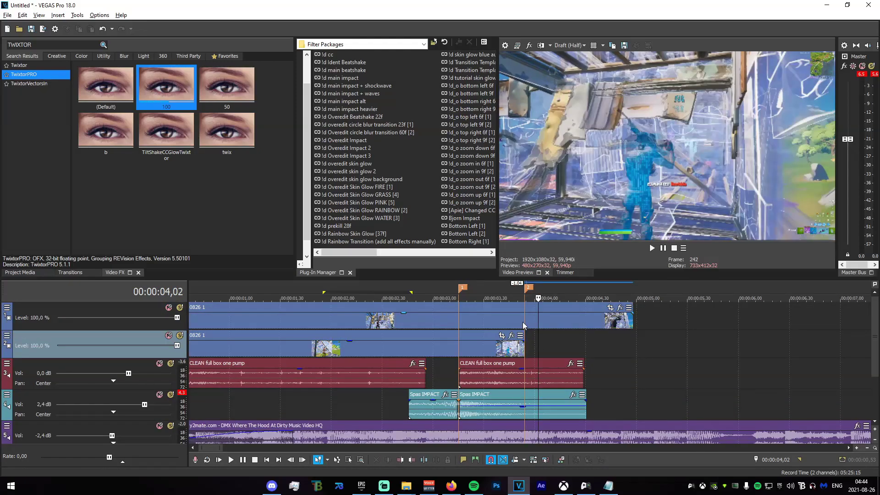
left_click(510, 323)
key("Delete")
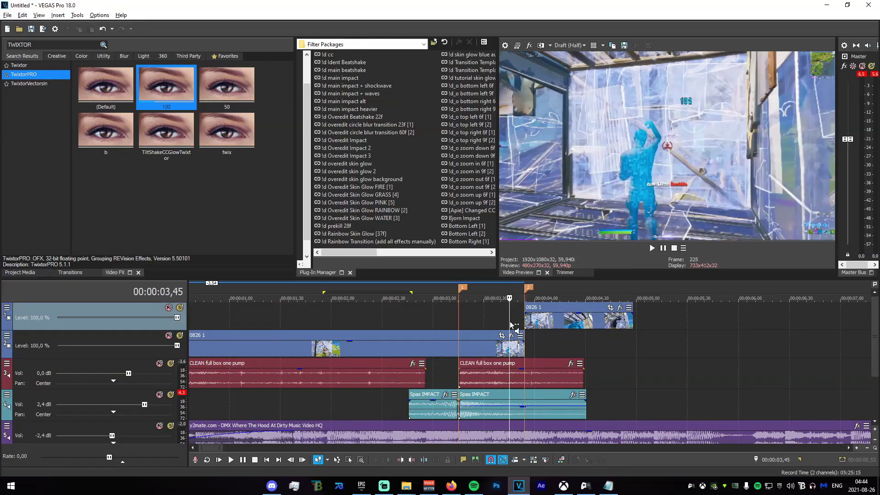
key("ctrl+z")
key("ctrl+z")
key("ctrl+z")
key("ctrl+z")
Try a freeze frame on the upper gameplay clip at the second marker, 00:00:03,54
left_click(524, 346)
right_click(525, 351)
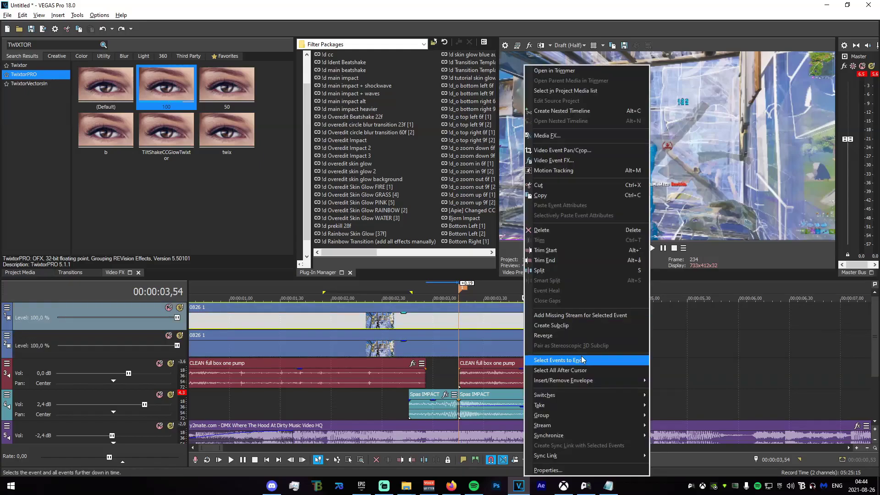
left_click(674, 389)
Try splitting both gameplay clips at the second marker, removing the lower clip's end and the upper clip's beginning
left_click(520, 350)
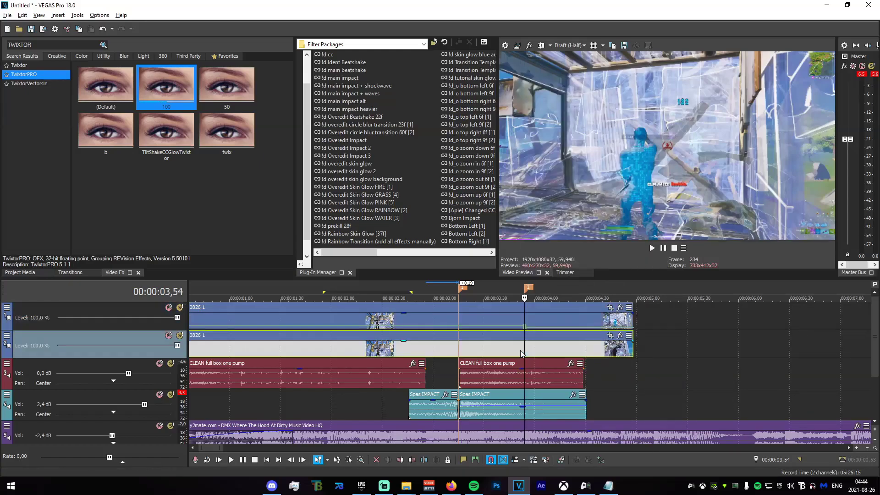
key("s")
key("Delete")
left_click(524, 322)
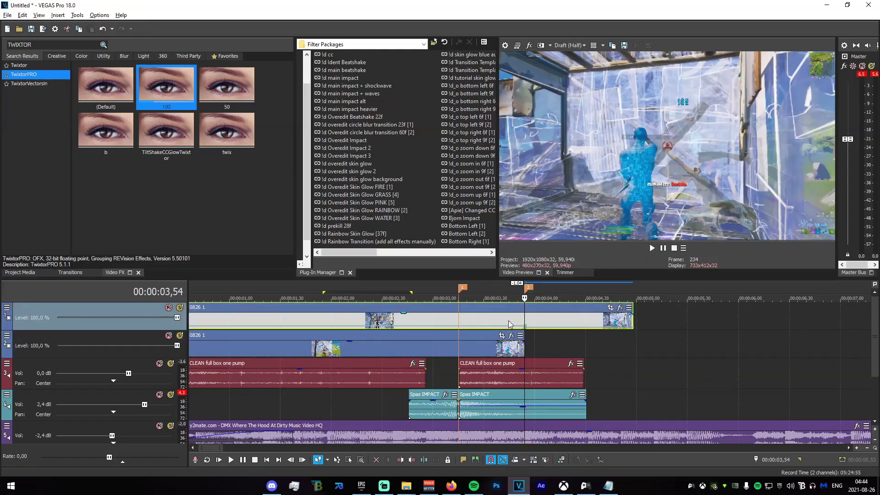
key("s")
left_click(508, 324)
key("Delete")
Empty the upper video track and keep the gameplay clip on the lower track running past the second marker
left_click_drag(443, 315, 599, 347)
scroll(541, 335, "up", 5)
scroll(528, 338, "down", 3)
key("Delete")
scroll(536, 344, "up", 3)
Insert a freeze frame in the gameplay clip at 00:00:03,53, one frame before the second marker
left_click_drag(526, 324, 519, 321)
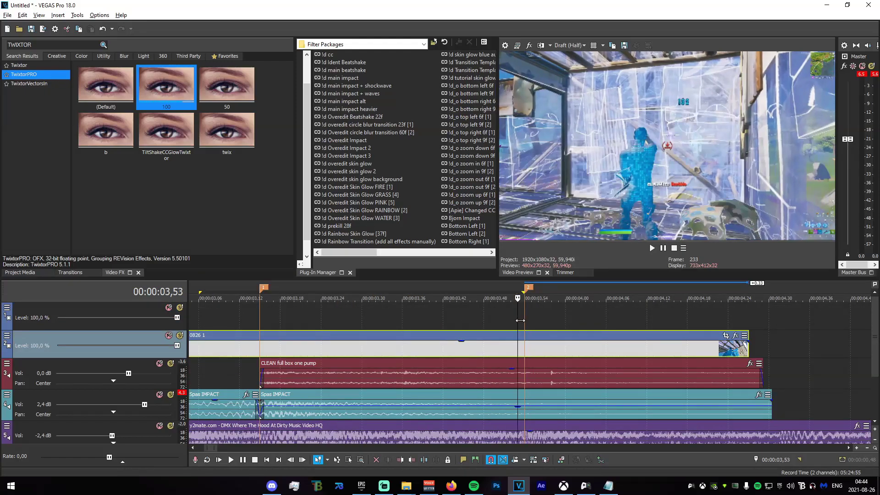
right_click(523, 351)
mouse_move(636, 380)
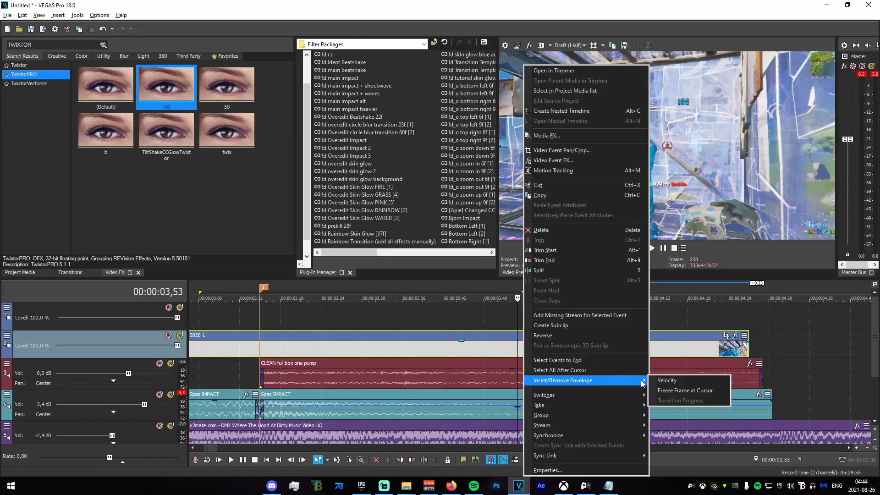
left_click(674, 390)
Split the gameplay clip at 00:00:03,53 and move the frozen part onto the upper video track
key("s")
left_click_drag(545, 348, 545, 325)
left_click_drag(450, 321, 380, 325)
Inspect the frozen clip's start, velocity envelope and still image around the second marker
scroll(395, 338, "down", 2)
left_click_drag(420, 289, 599, 289)
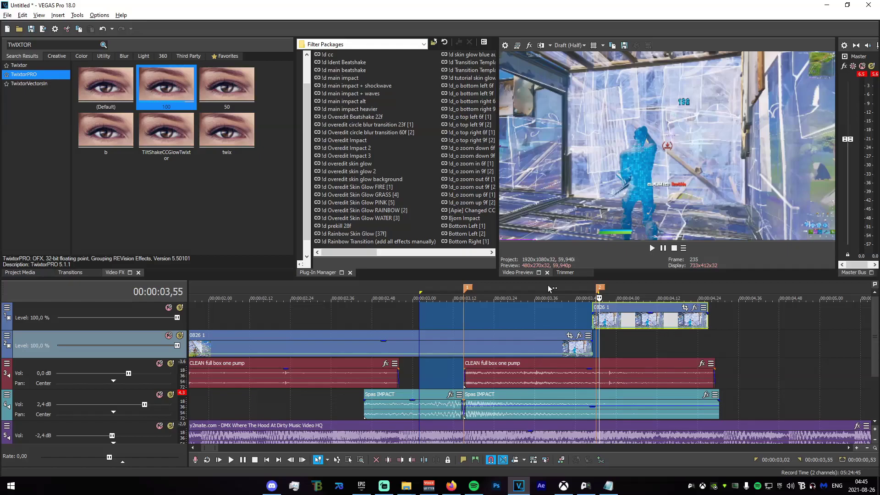
left_click(593, 319)
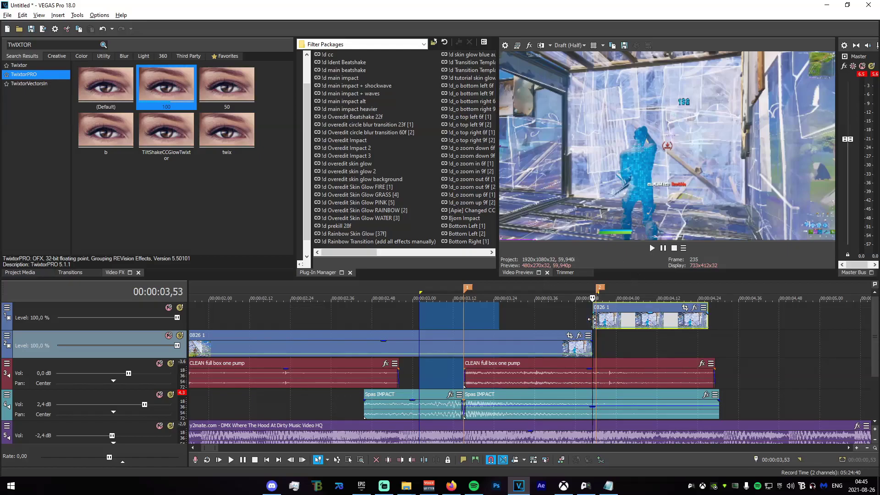
scroll(608, 326, "down", 3)
scroll(609, 326, "up", 6)
scroll(611, 331, "down", 2)
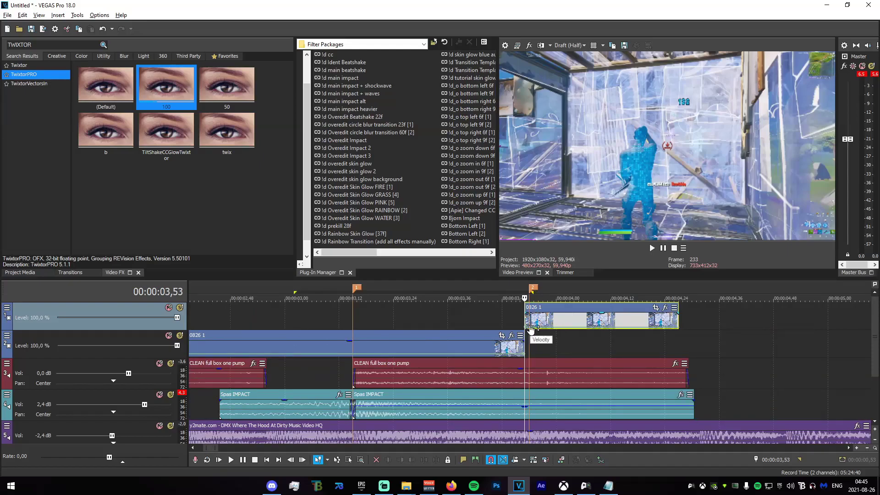
left_click(611, 327)
left_click(555, 326)
left_click(605, 318)
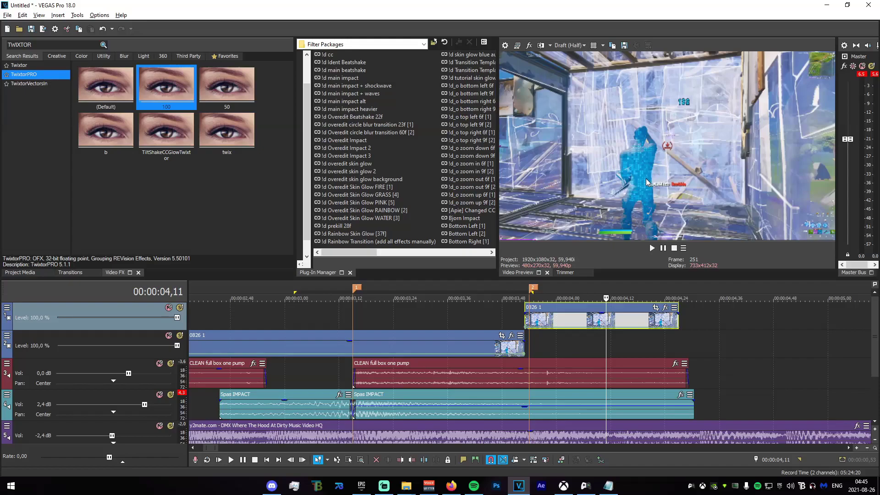
Duplicate the video track with the frozen clip four times
right_click(94, 308)
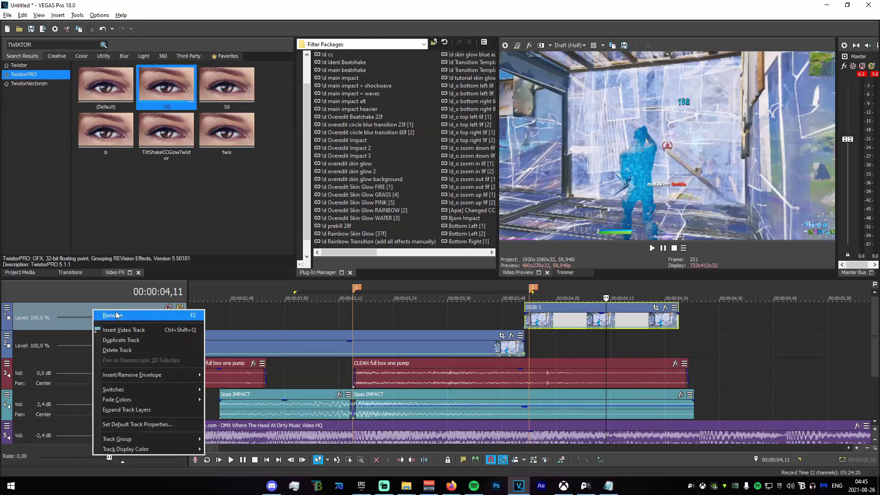
left_click(133, 339)
right_click(144, 312)
left_click(187, 348)
right_click(129, 311)
left_click(159, 340)
right_click(144, 313)
left_click(180, 343)
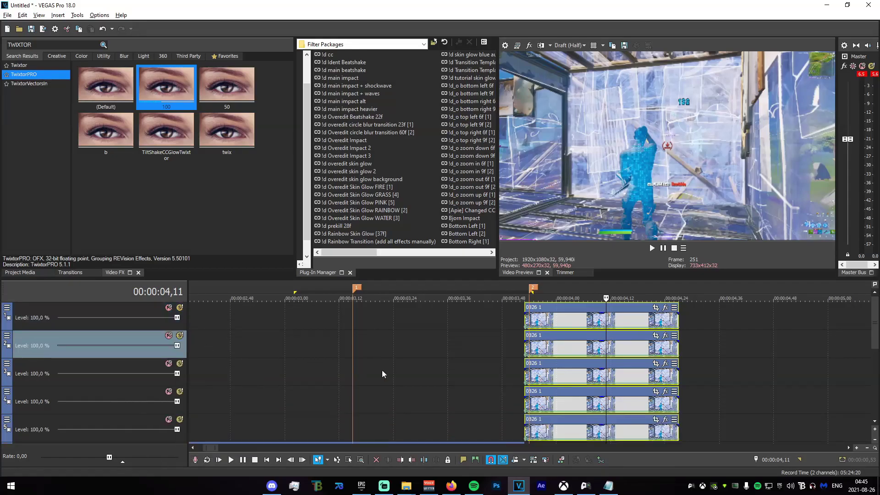
Solo the lowest frozen-clip track, open that clip's Pan/Crop settings in a wider window and enable its mask
left_click(525, 433)
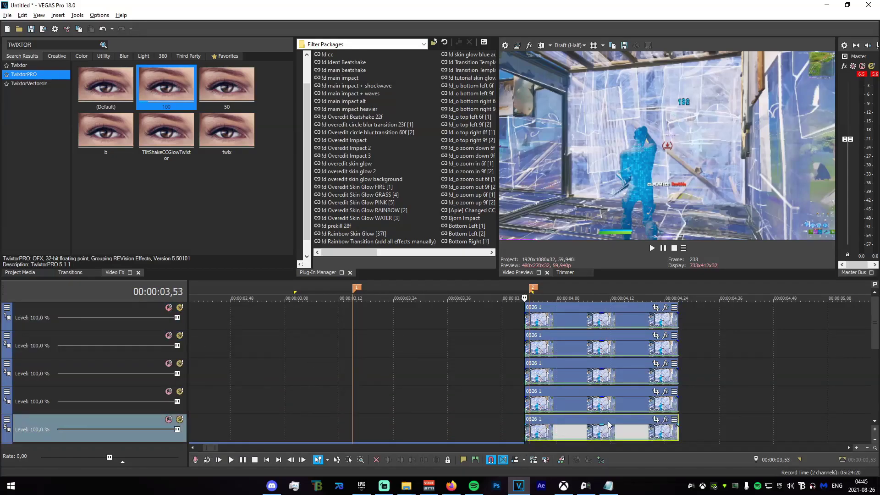
left_click(181, 420)
left_click(655, 420)
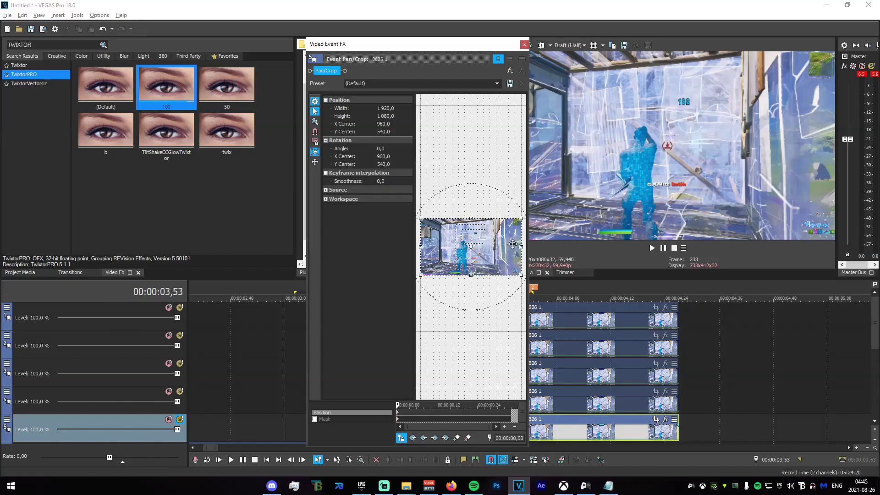
left_click_drag(528, 246, 738, 246)
left_click(317, 418)
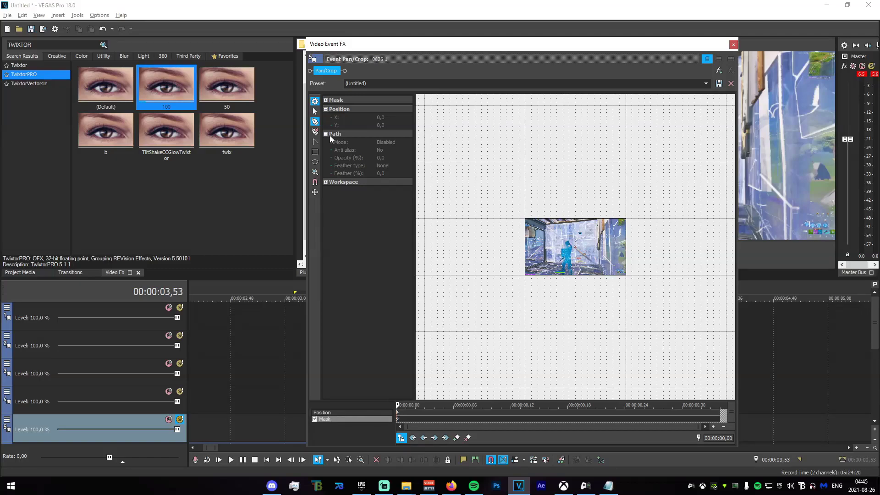
left_click(314, 111)
scroll(587, 271, "up", 5)
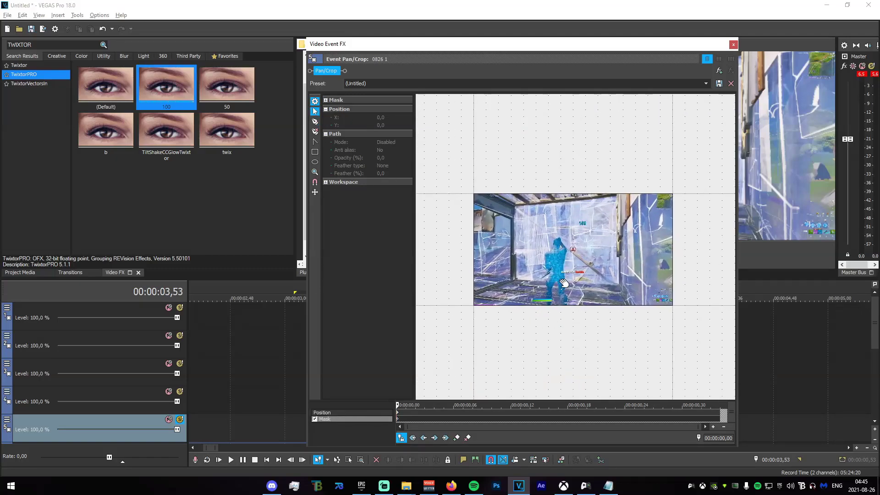
scroll(550, 193, "up", 4)
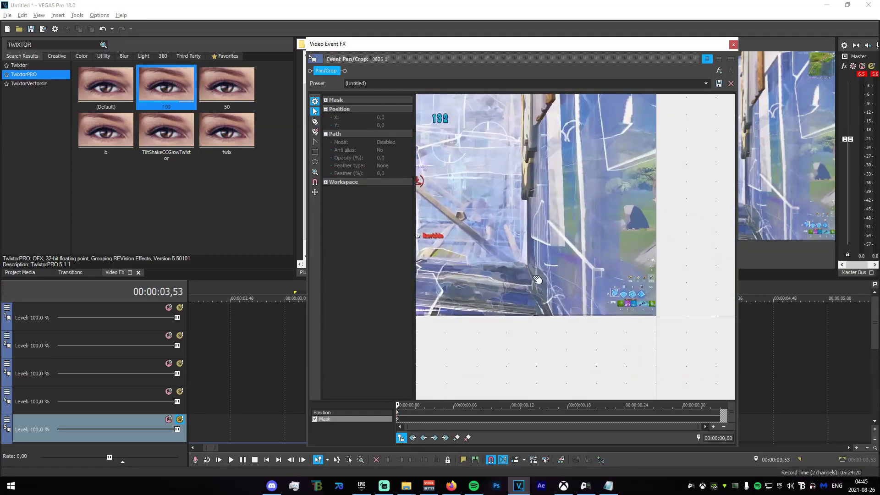
left_click_drag(542, 224, 553, 249)
scroll(554, 249, "up", 3)
left_click(315, 121)
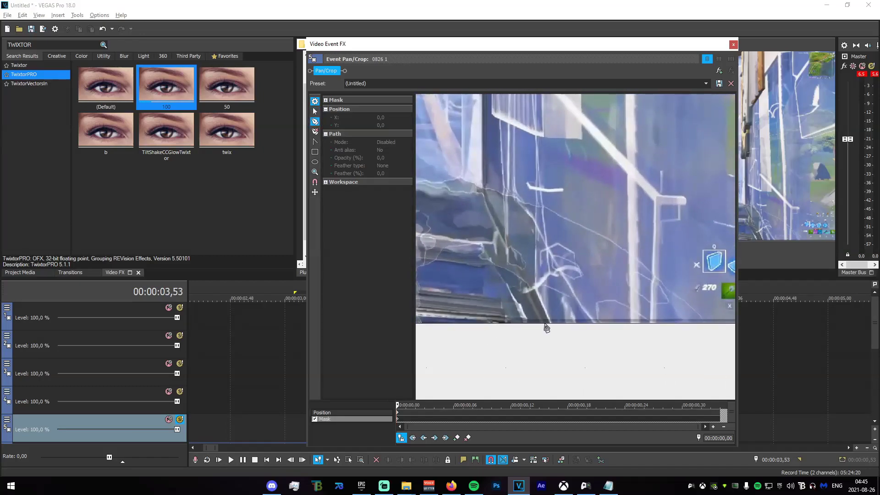
left_click(543, 323)
left_click(481, 194)
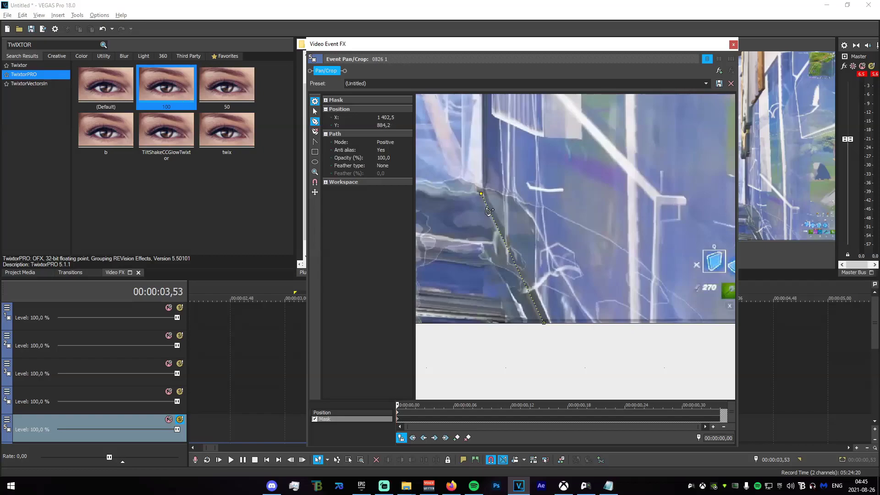
scroll(488, 211, "down", 4)
key("ctrl+z")
key("ctrl+z")
Trace the inner edge of the right wall with mask points, from the frame's lower border up to its upper border
scroll(516, 145, "up", 2)
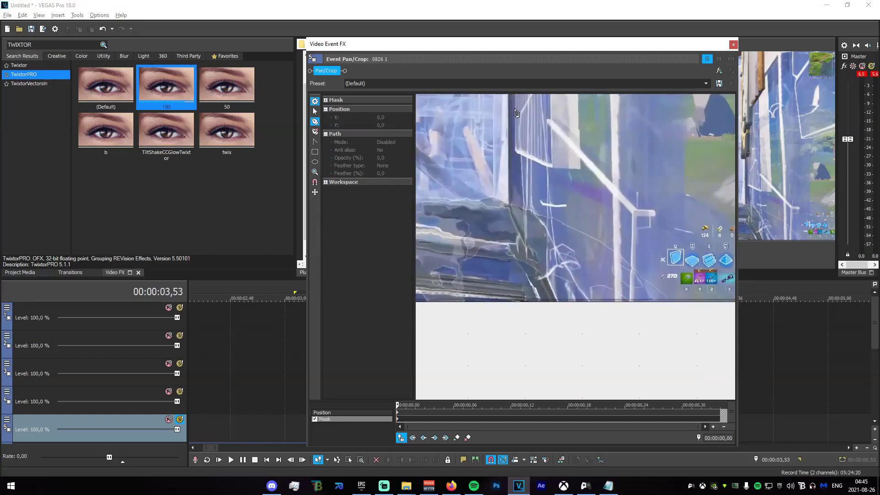
left_click(560, 299)
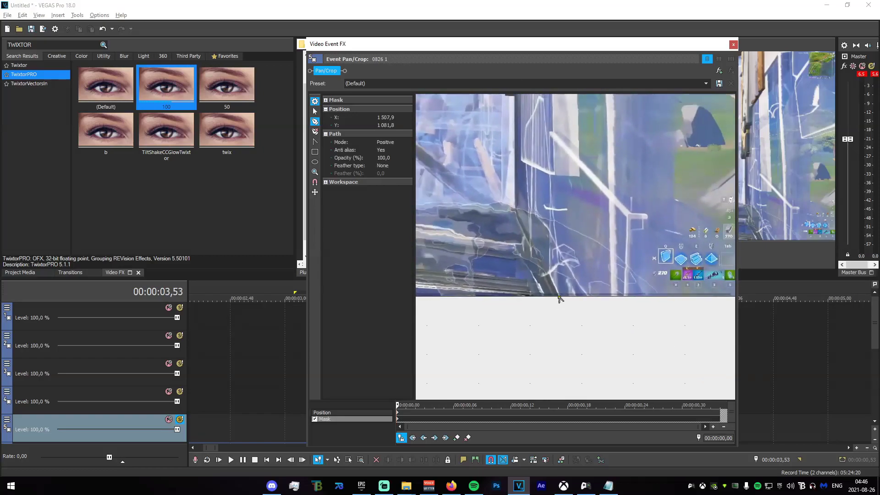
left_click(515, 212)
left_click(514, 97)
scroll(515, 120, "down", 3)
left_click(533, 157)
left_click(532, 107)
scroll(538, 117, "down", 3)
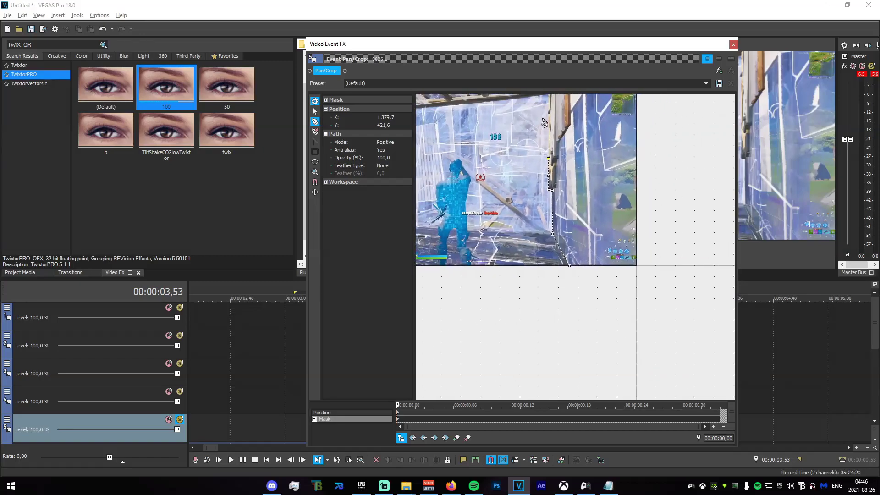
scroll(550, 120, "down", 1)
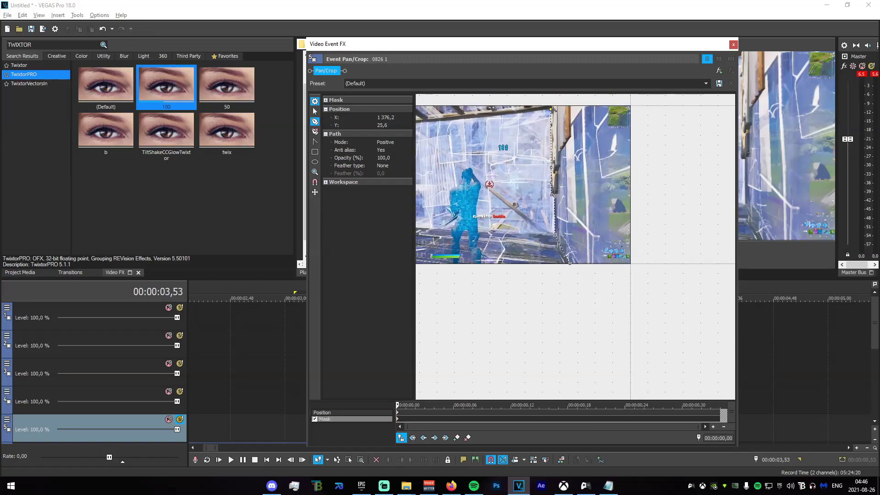
Run the mask path around the right wall outside the frame, close it at the starting point and leave the Pan/Crop settings
left_click(650, 96)
left_click(667, 184)
left_click(659, 272)
left_click(614, 296)
left_click(570, 281)
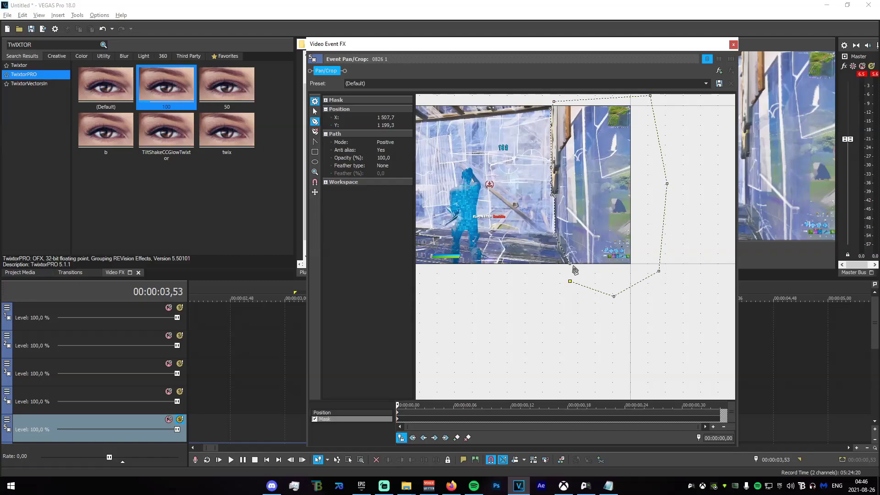
left_click(570, 264)
left_click(733, 45)
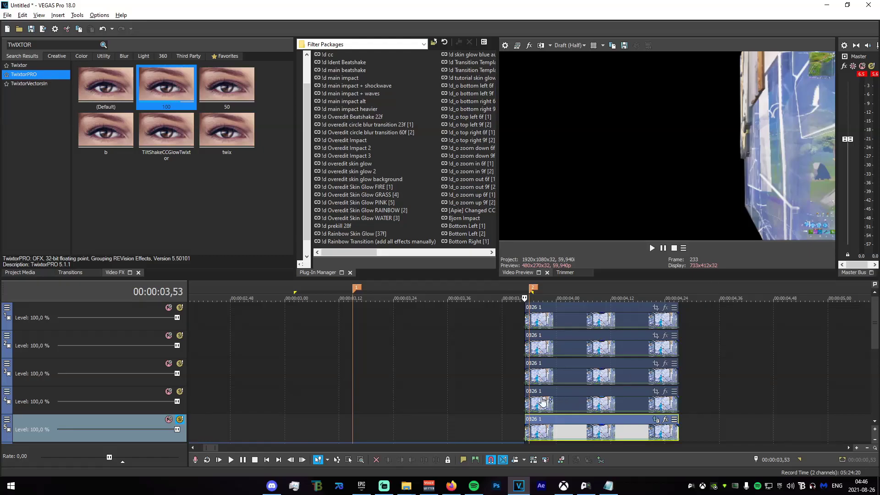
Solo track 4 instead, open its clip's Pan/Crop settings, enable the mask and widen the window
left_click(550, 400)
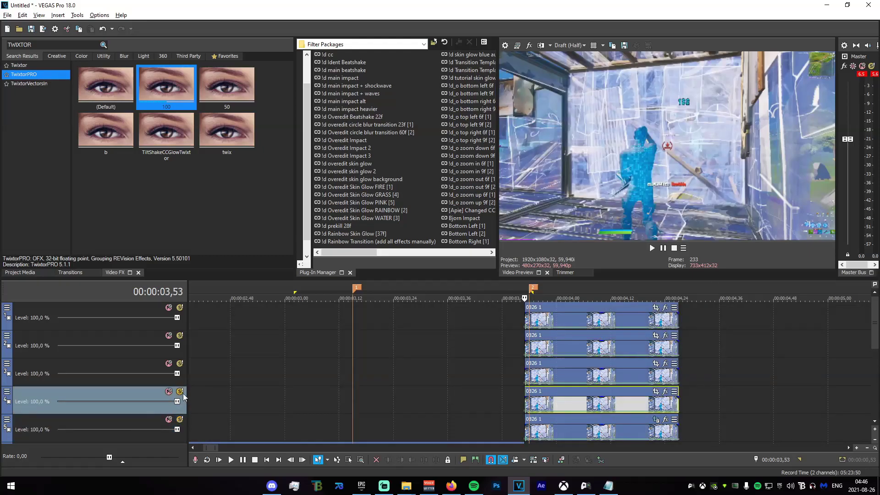
left_click(655, 391)
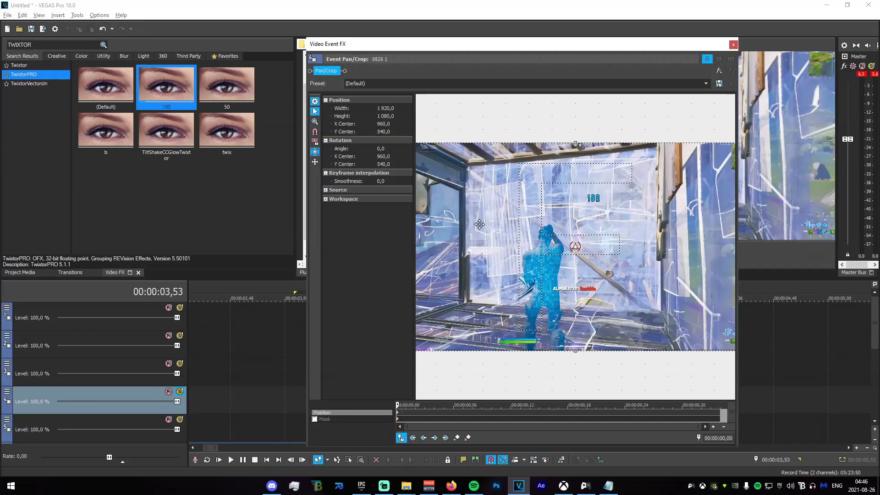
left_click(399, 421)
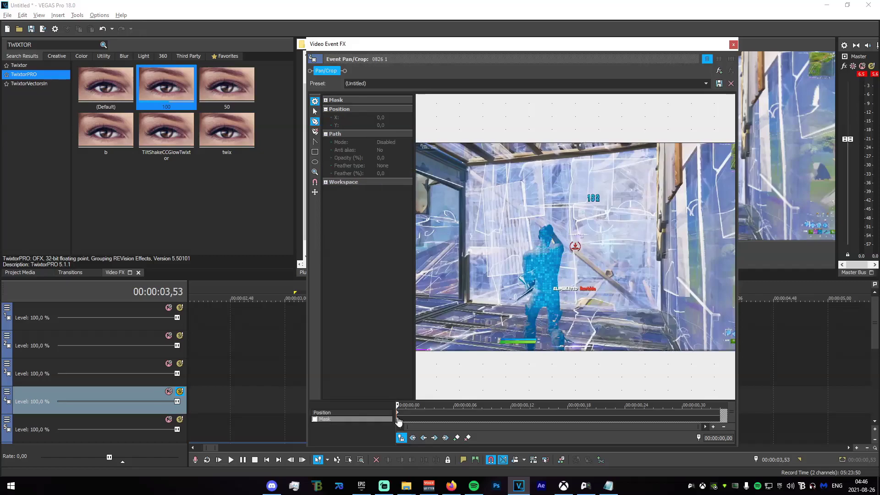
left_click(314, 419)
scroll(621, 328, "down", 2)
scroll(663, 339, "up", 3)
left_click_drag(738, 325, 852, 310)
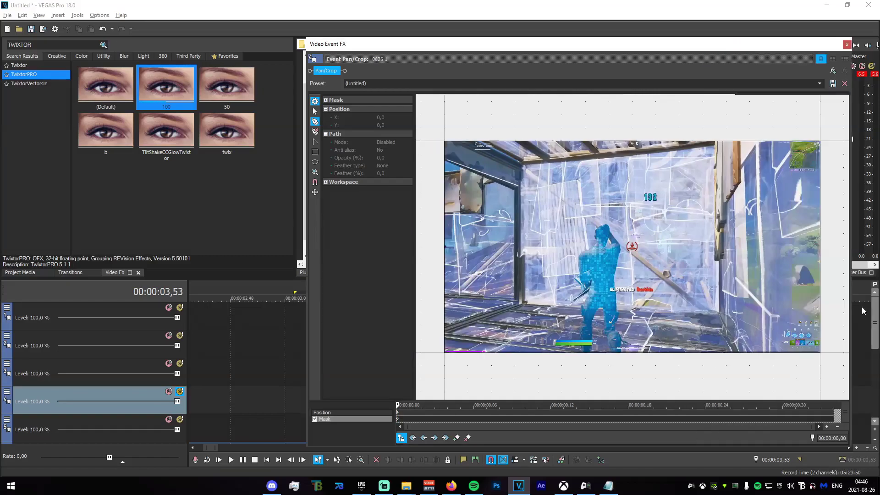
Trace the floor's edges with mask points from the lower right corner along the back wall to the frame's left border
left_click(315, 112)
left_click_drag(585, 117, 497, 23)
scroll(594, 308, "up", 5)
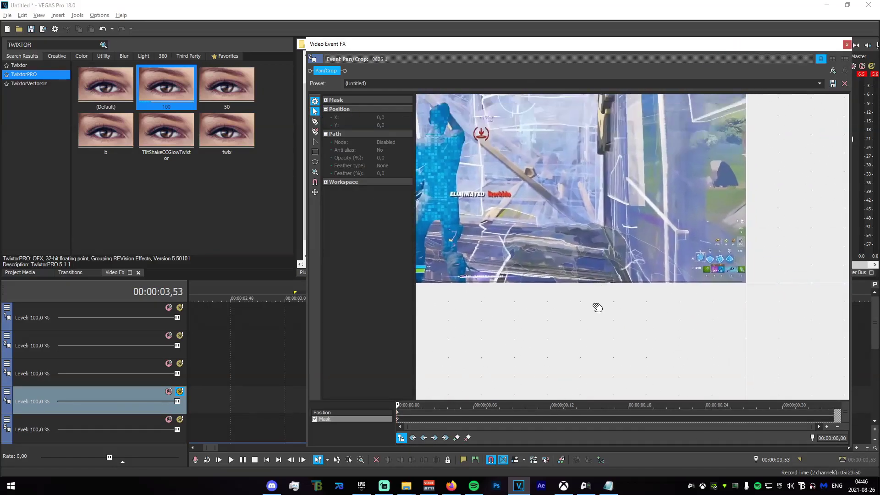
left_click(315, 121)
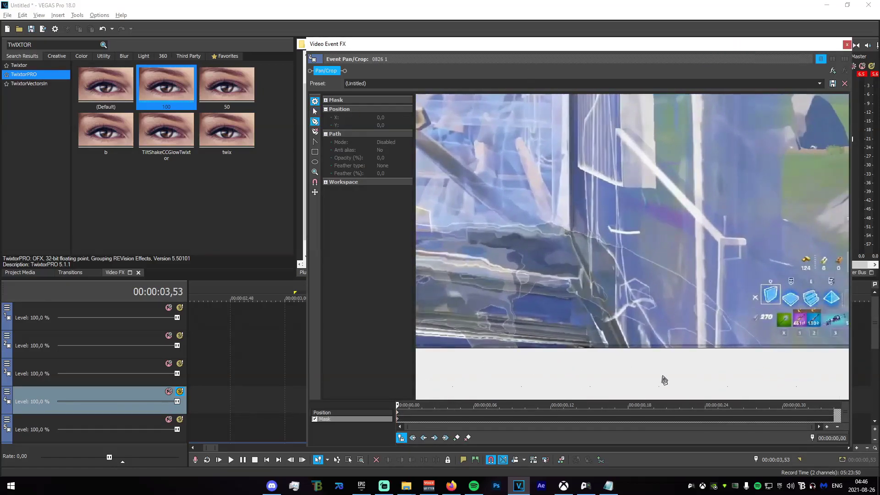
left_click(627, 349)
scroll(563, 273, "down", 5)
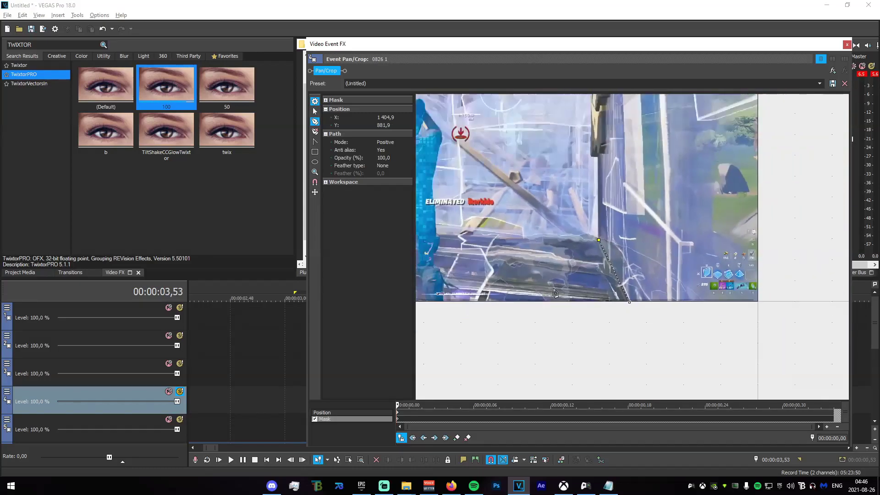
scroll(429, 234, "down", 3)
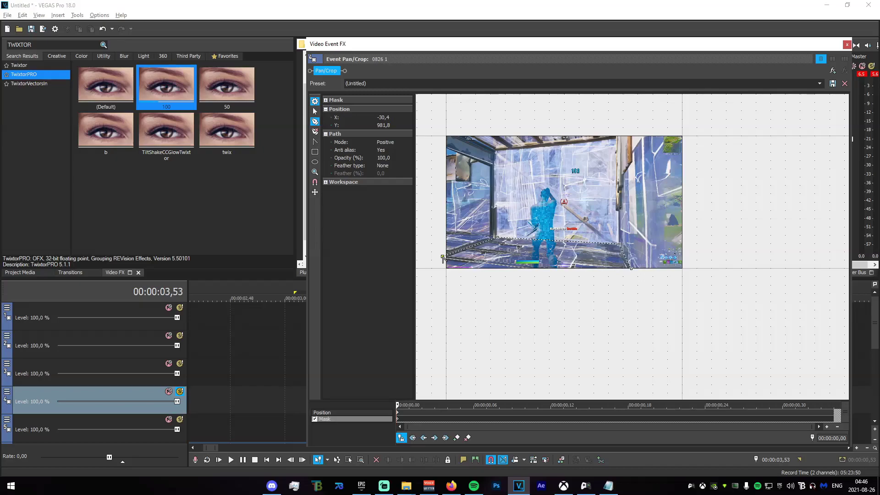
Run the floor mask path below the frame, close it at the starting point and leave the Pan/Crop settings
left_click(552, 322)
key("ctrl+z")
left_click(431, 286)
left_click(540, 324)
left_click(652, 317)
left_click(631, 269)
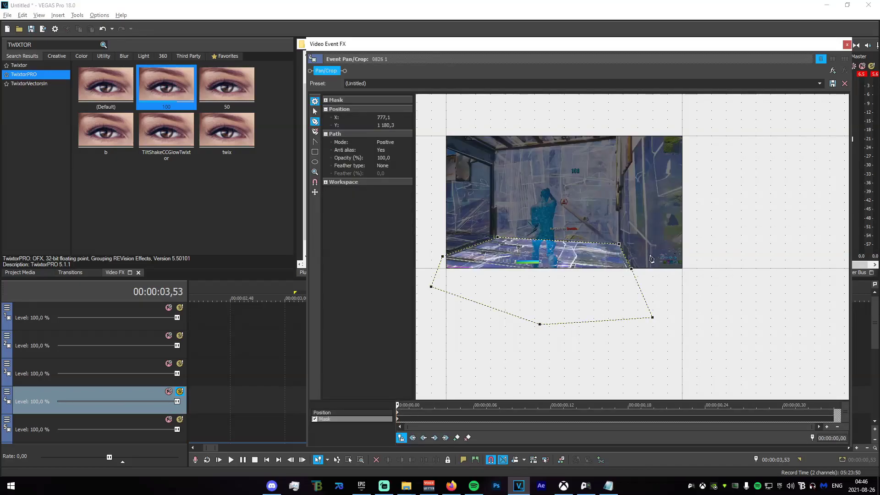
left_click(847, 45)
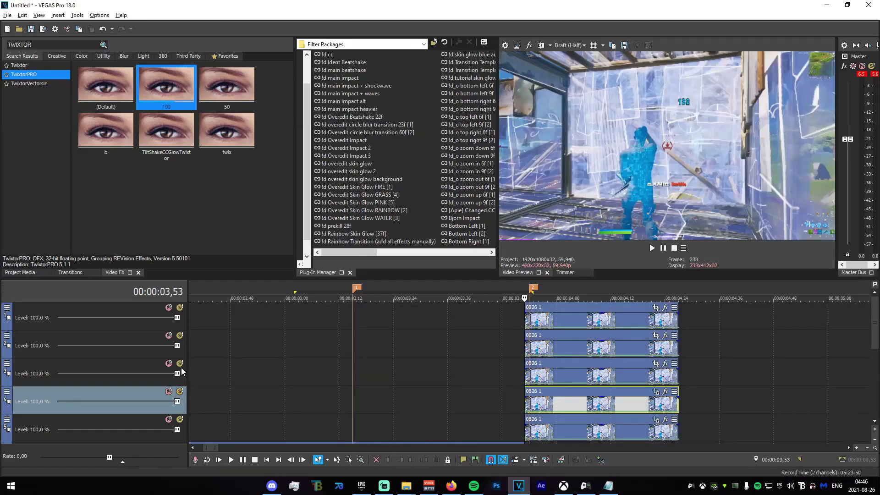
Solo track 3 instead, open its clip's Pan/Crop settings and enable the mask
left_click(182, 372)
left_click(655, 362)
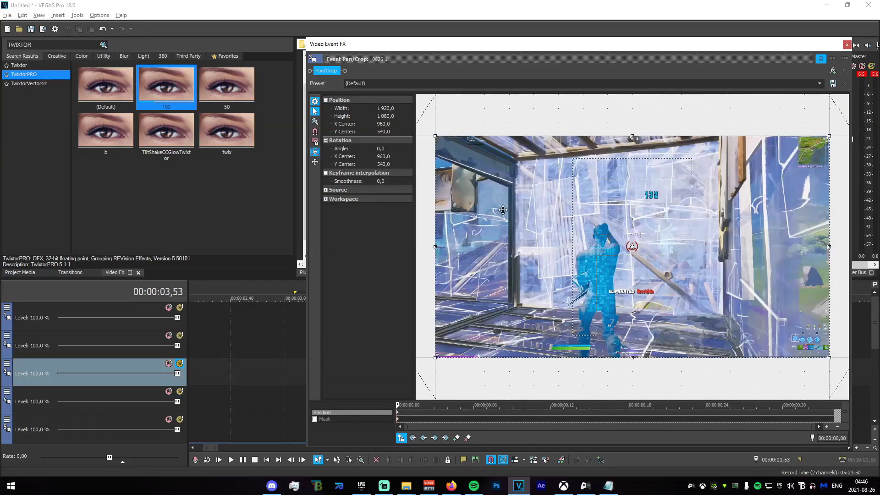
left_click(314, 419)
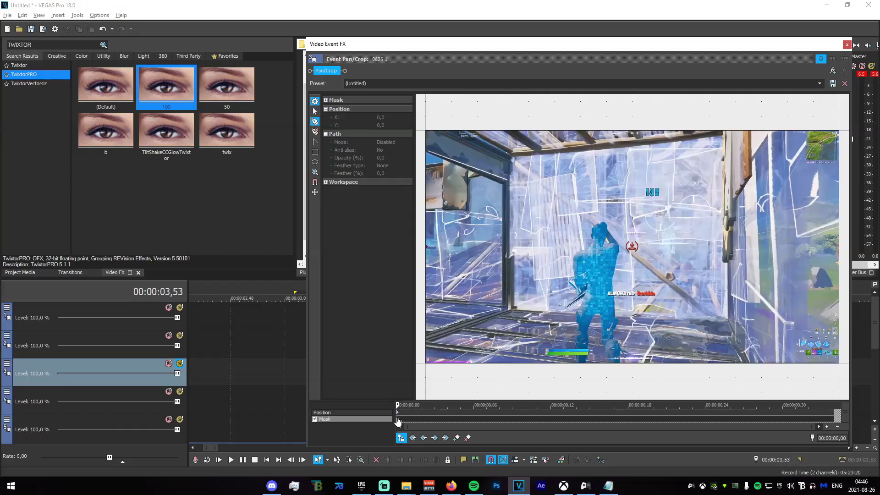
Trace the ceiling's lower edge with mask points from the frame's upper border along the back wall to the right wall
scroll(509, 222, "up", 1)
left_click_drag(509, 222, 576, 314)
scroll(576, 314, "up", 1)
scroll(573, 257, "up", 2)
left_click_drag(573, 257, 637, 298)
scroll(637, 298, "up", 2)
left_click_drag(534, 286, 593, 299)
left_click(315, 122)
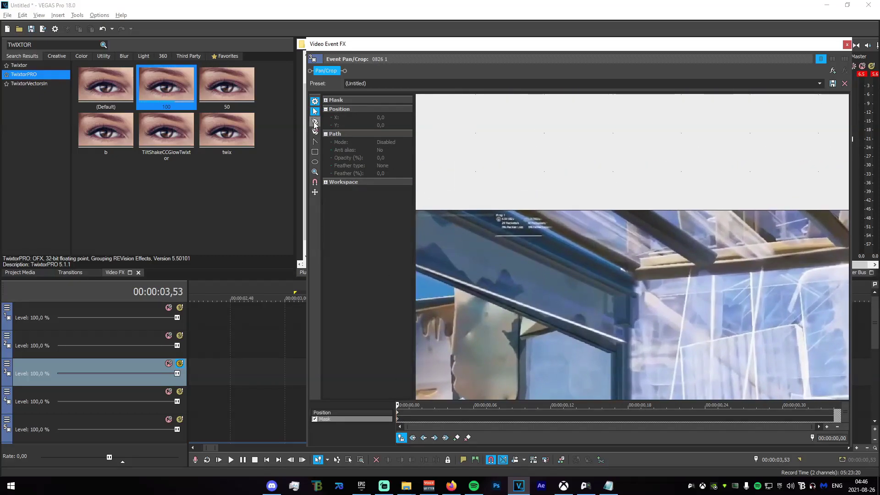
left_click(513, 210)
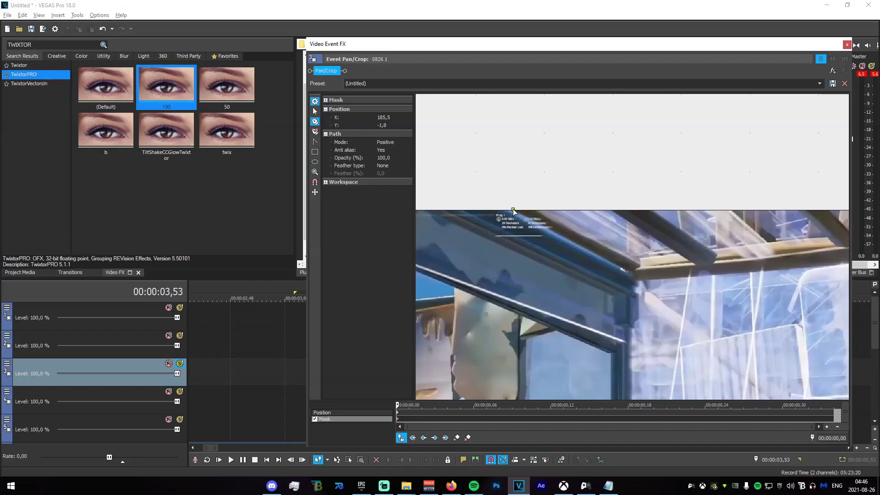
left_click(636, 283)
scroll(636, 284, "down", 5)
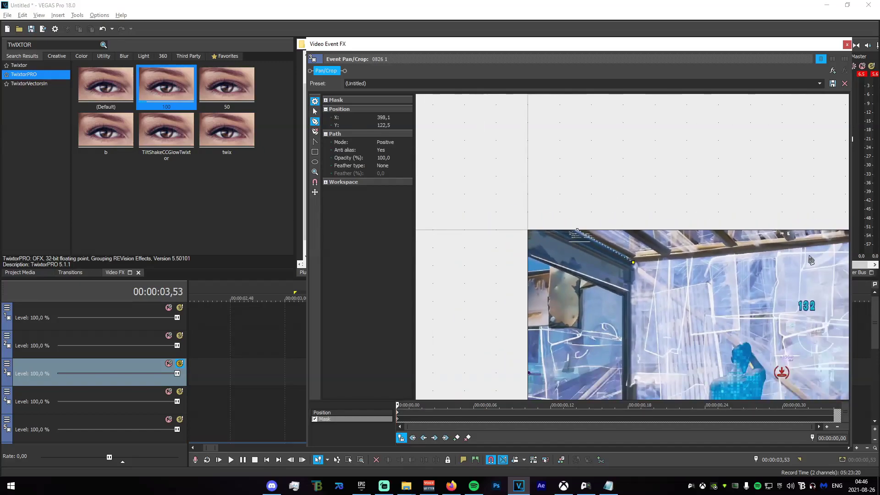
left_click(701, 251)
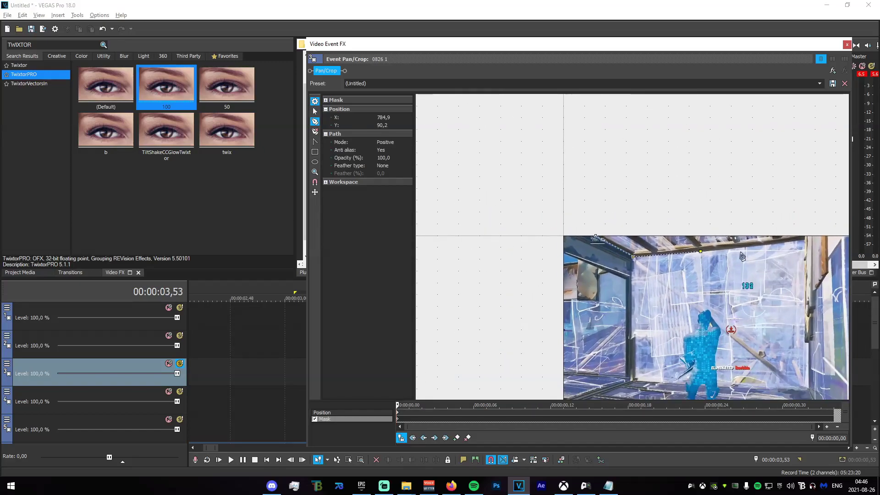
left_click(752, 246)
left_click(793, 242)
Run the ceiling mask path above the frame, close it at the starting point and leave the Pan/Crop settings
left_click(692, 214)
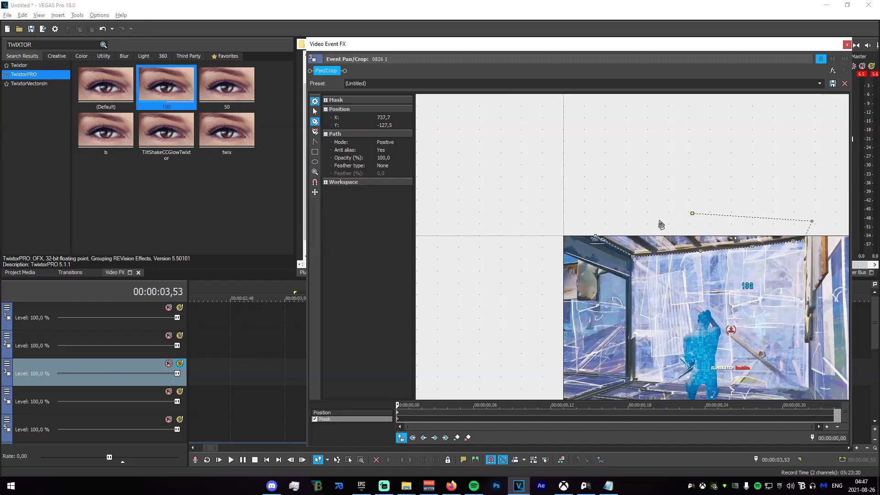
left_click(595, 223)
left_click(596, 236)
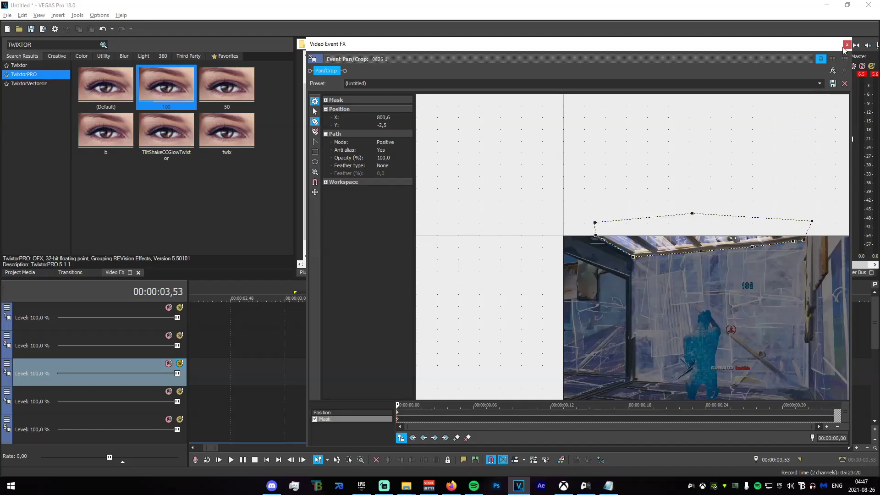
left_click(847, 44)
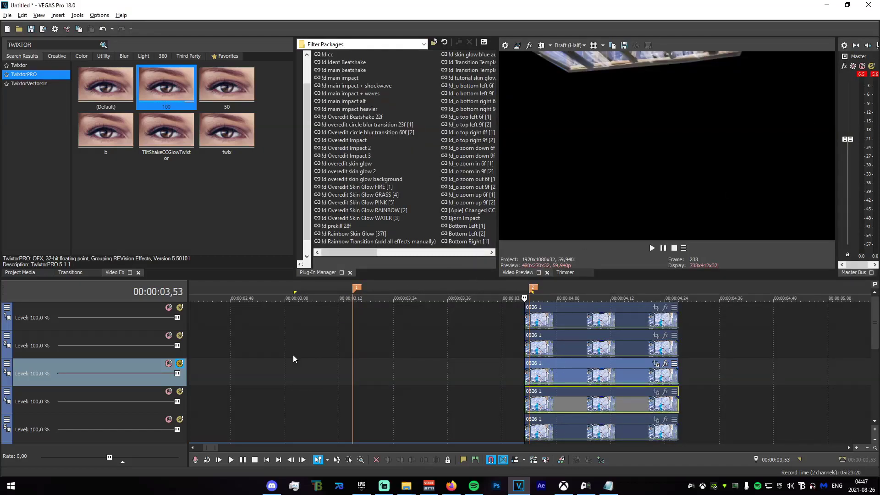
Preview the ceiling, floor and right wall masks together by temporarily soloing tracks 4 and 5 alongside track 3
left_click(179, 391)
left_click(180, 420)
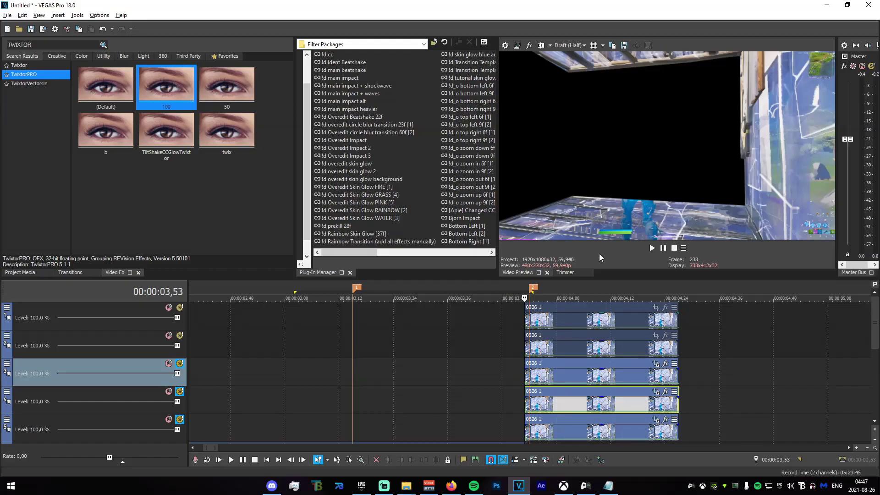
left_click(179, 419)
left_click(180, 392)
Solo only track 2 and open its clip's Pan/Crop mask settings
left_click(180, 364)
left_click(180, 335)
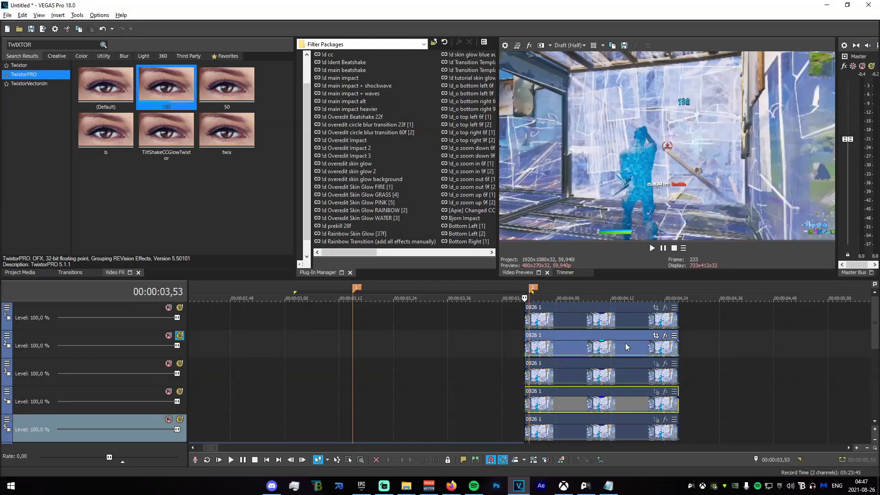
left_click(655, 336)
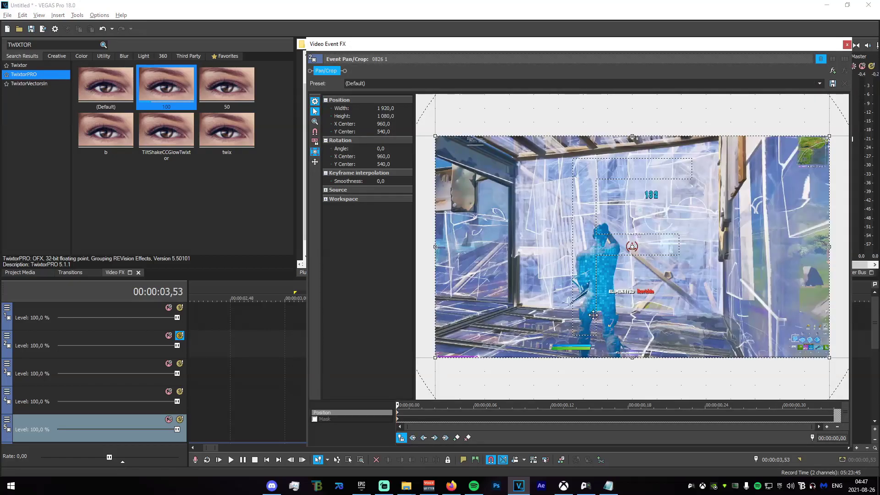
left_click(325, 419)
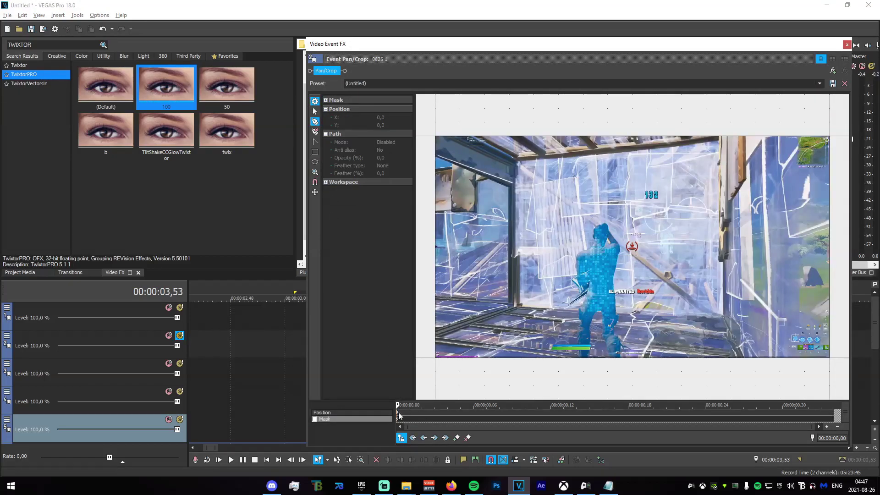
left_click(431, 340)
key("ctrl+z")
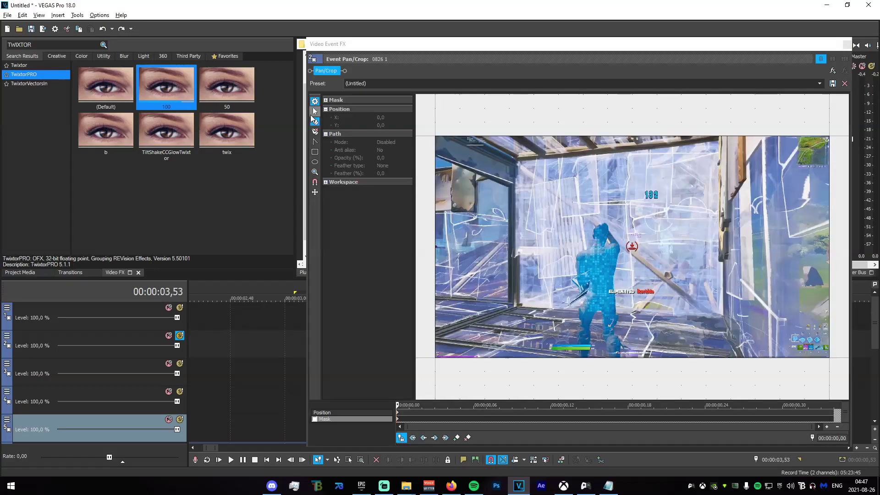
Trace the left wall's edge with mask points from the frame's left border along the floor, up the back corner and past the upper border
left_click(314, 111)
left_click_drag(486, 156, 524, 170)
scroll(524, 170, "up", 2)
left_click_drag(543, 365, 613, 213)
scroll(612, 214, "up", 3)
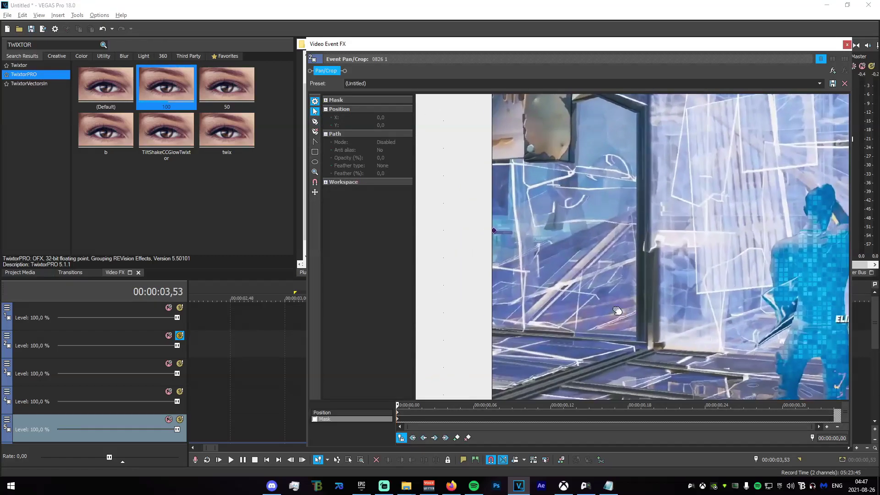
left_click(315, 121)
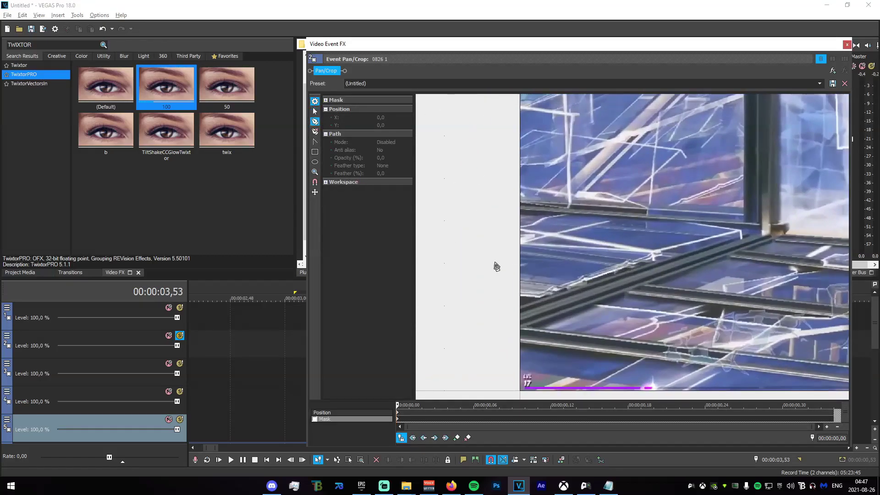
left_click(518, 318)
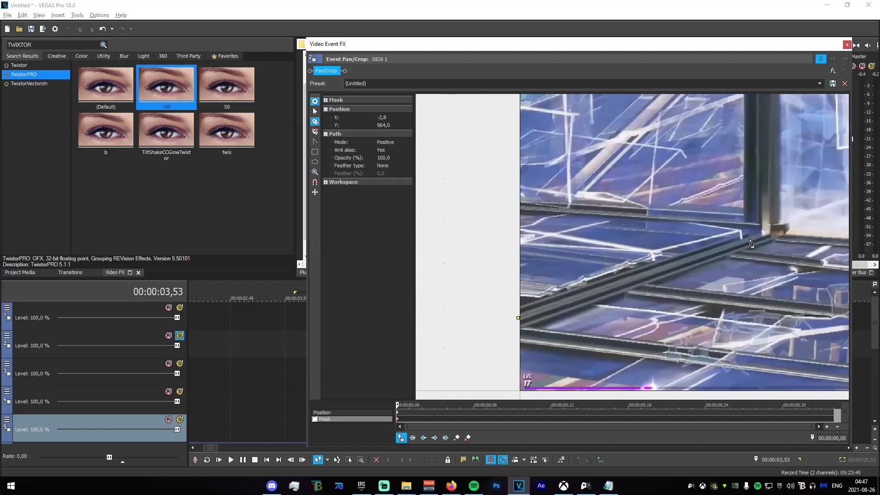
left_click(770, 235)
scroll(699, 151, "down", 4)
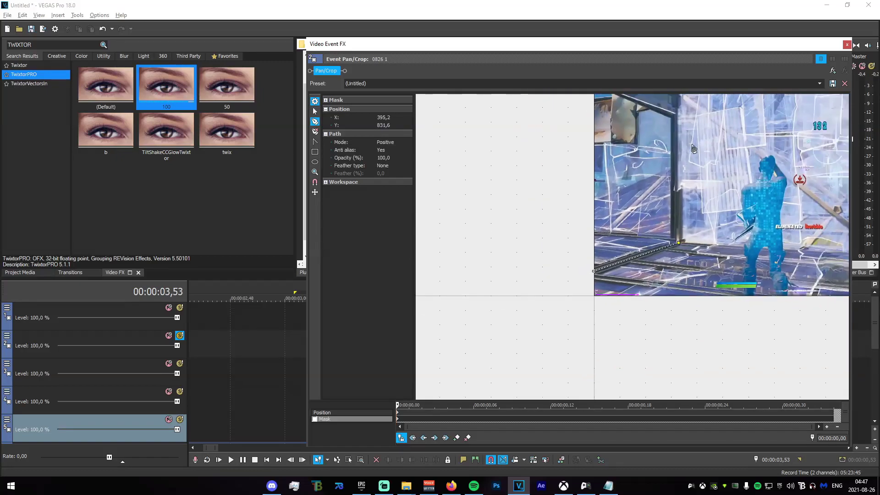
scroll(673, 123, "down", 2)
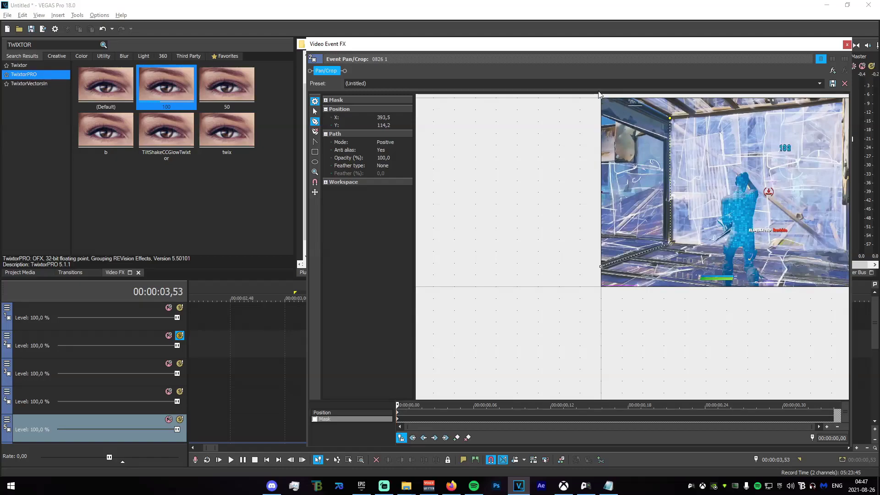
left_click(622, 96)
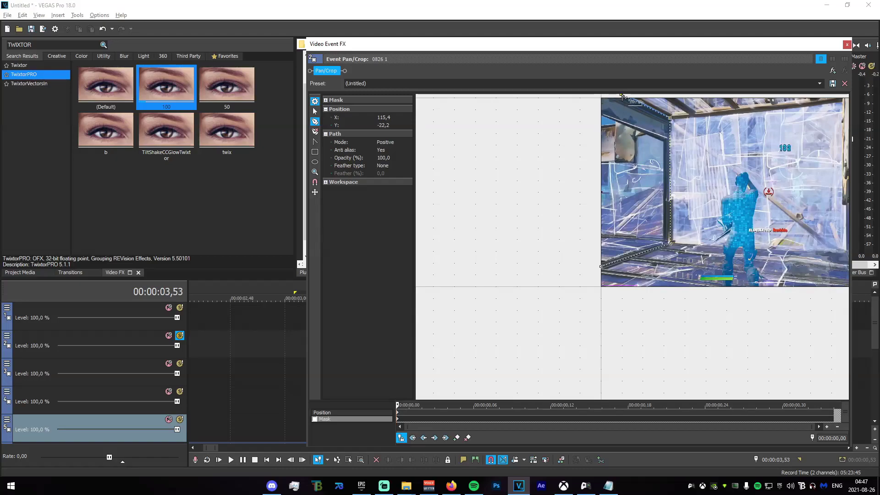
left_click(580, 127)
left_click(579, 241)
key("ctrl+z")
key("ctrl+z")
Run the left wall mask path outside the frame, close it at its starting point, enable the mask and leave the Pan/Crop settings
key("alt")
left_click(601, 135)
left_click(589, 198)
left_click(575, 265)
left_click(577, 305)
left_click(582, 324)
left_click(602, 265)
left_click(610, 261)
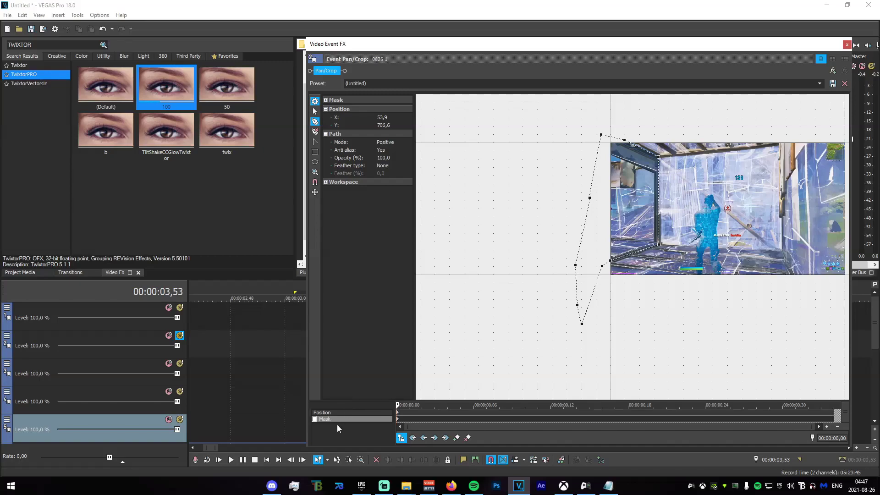
left_click(315, 419)
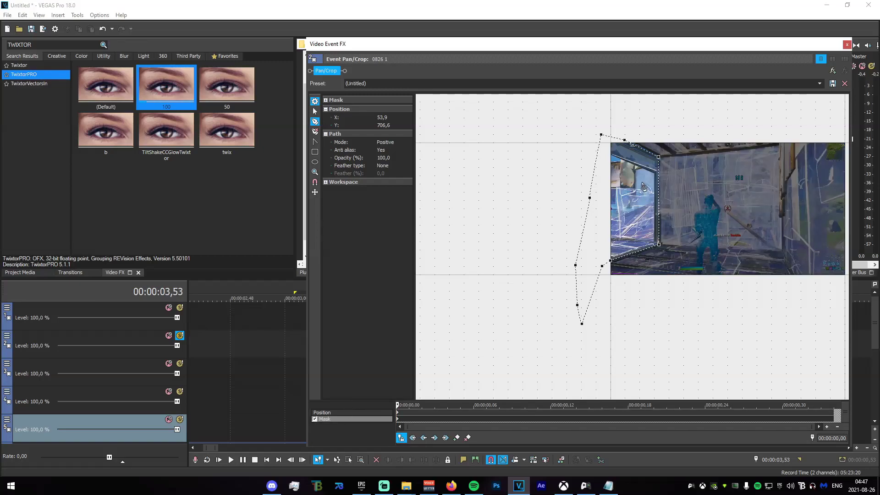
left_click(847, 45)
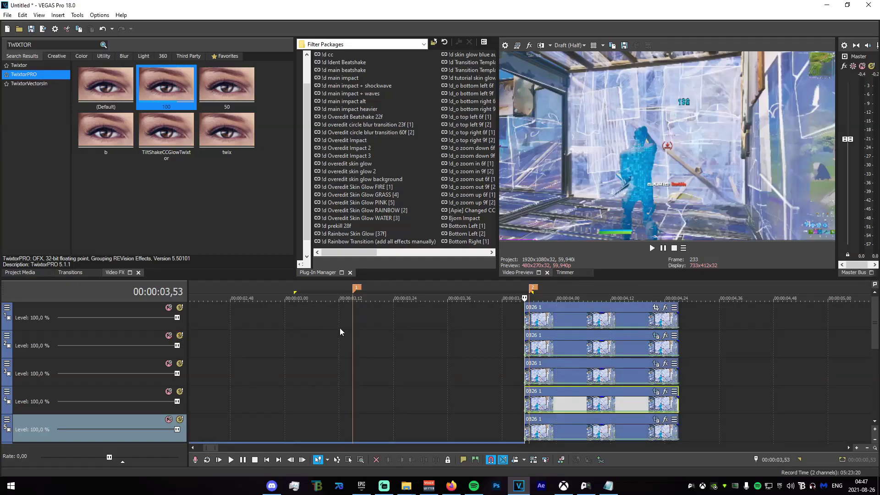
Preview the four wall, floor and ceiling masks over a short loop region with track 1 muted
left_click_drag(471, 362, 600, 362)
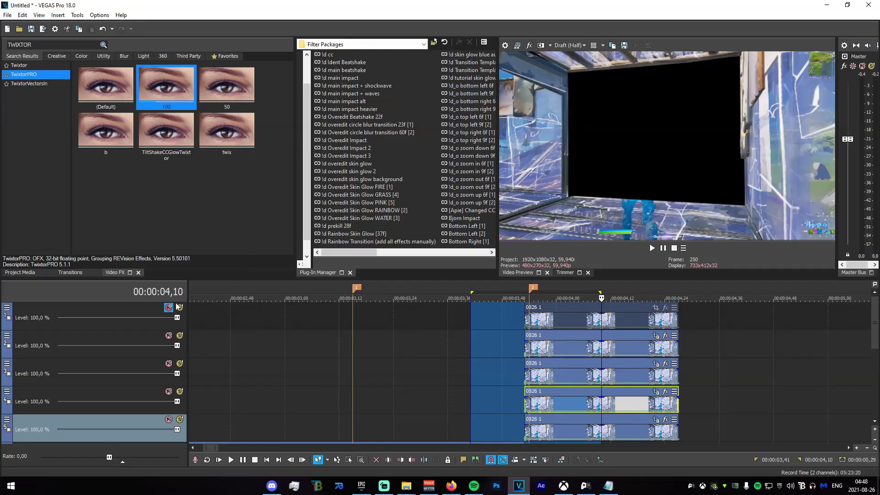
scroll(499, 337, "up", 1)
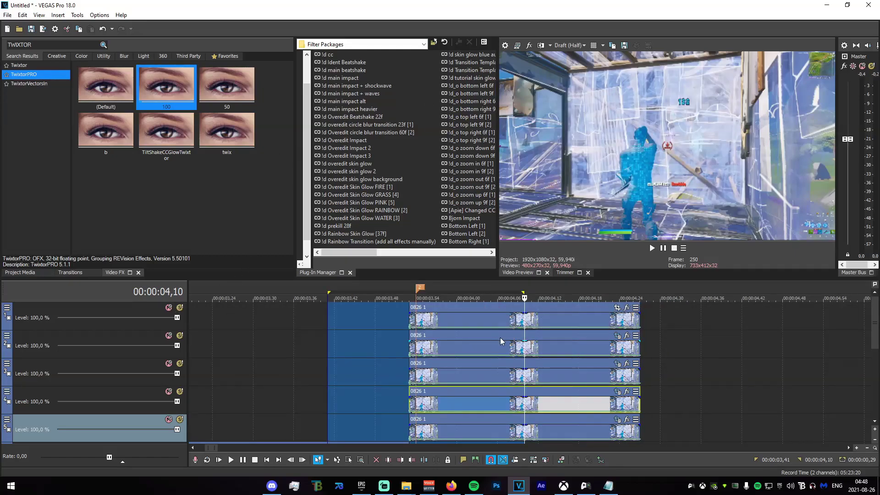
scroll(499, 337, "down", 1)
Move to the start of track 1's clip and open its Pan/Crop mask settings ready for adding anchor points
left_click(499, 316)
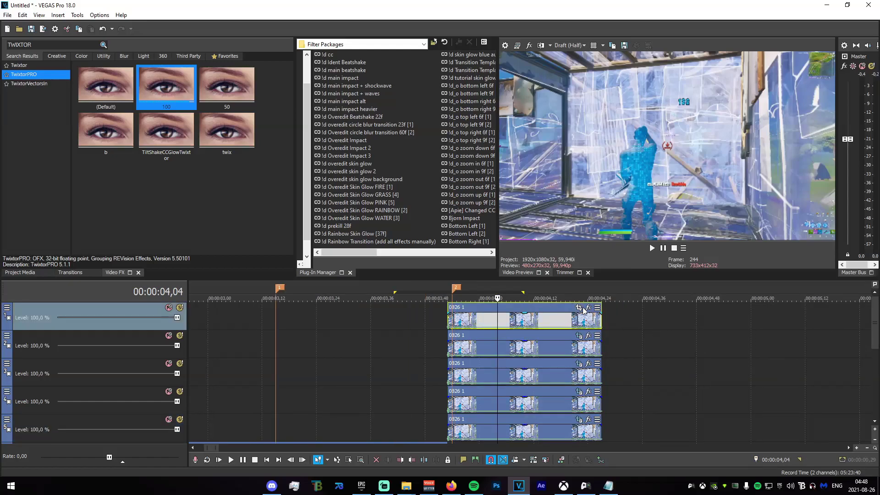
left_click(454, 321)
left_click(448, 325)
left_click(578, 309)
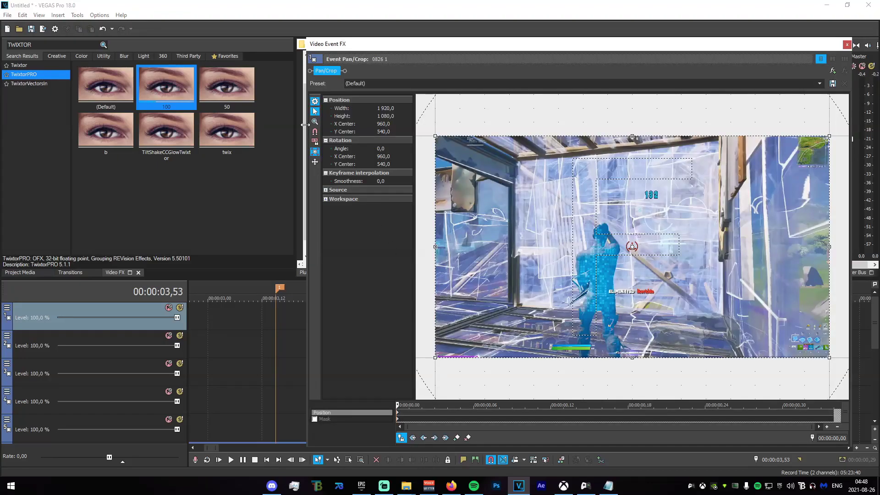
left_click(314, 419)
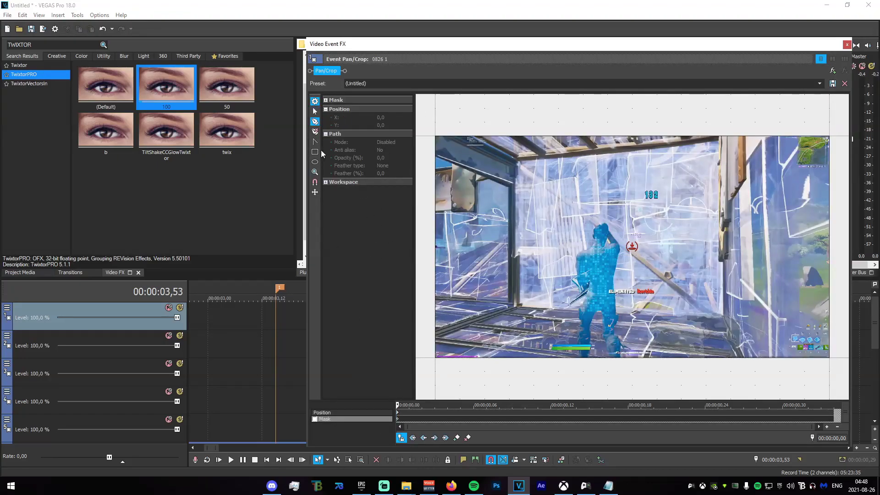
left_click(313, 122)
scroll(441, 342, "up", 5)
Undo the first mask points, restart the back wall mask at its lower-right corner and trace up its right edge
left_click(452, 343)
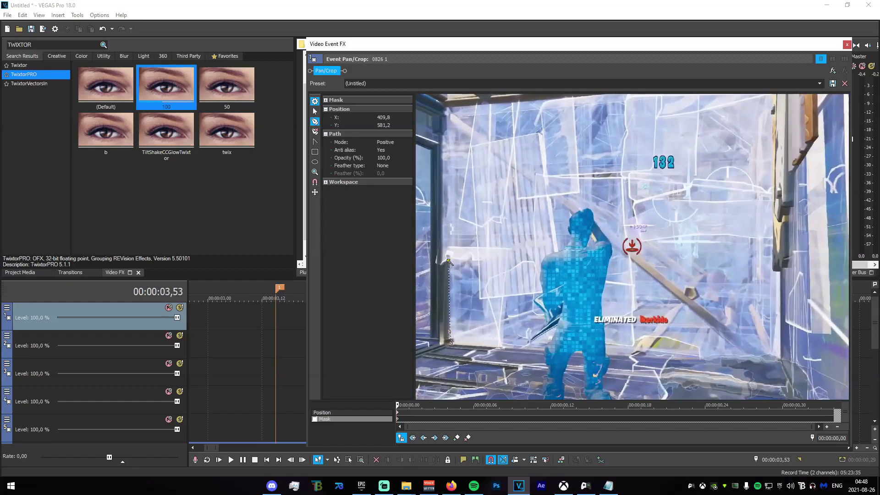
key("ctrl+z")
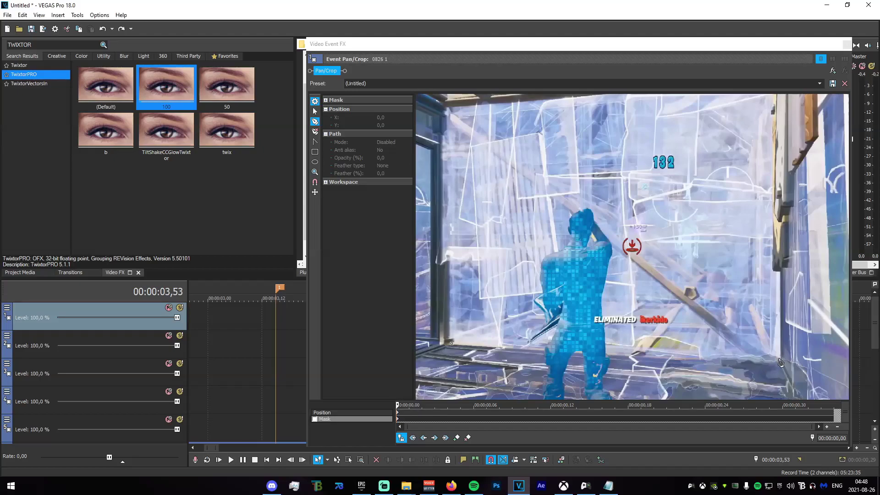
left_click(780, 360)
left_click(773, 271)
scroll(774, 100, "down", 1)
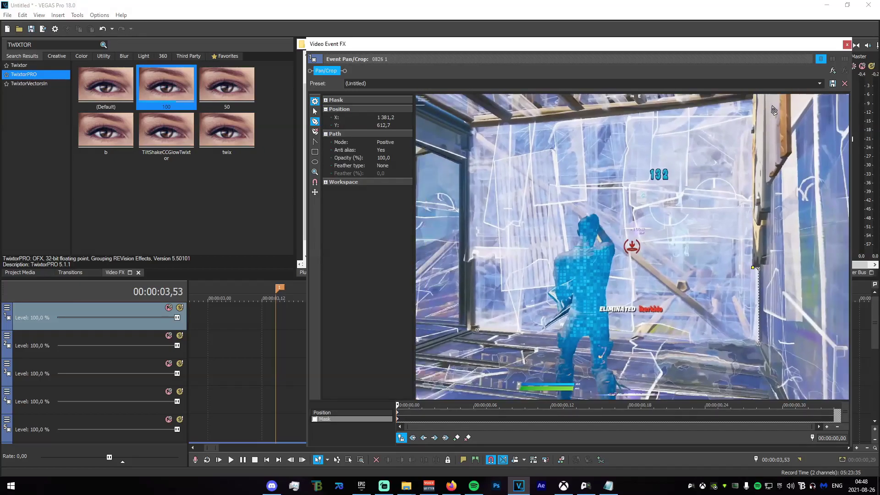
Trace the back wall's remaining edges, close the path, enable the mask and leave the Pan/Crop settings
left_click(753, 100)
left_click(576, 121)
left_click(473, 128)
left_click(470, 260)
left_click(759, 345)
left_click(314, 419)
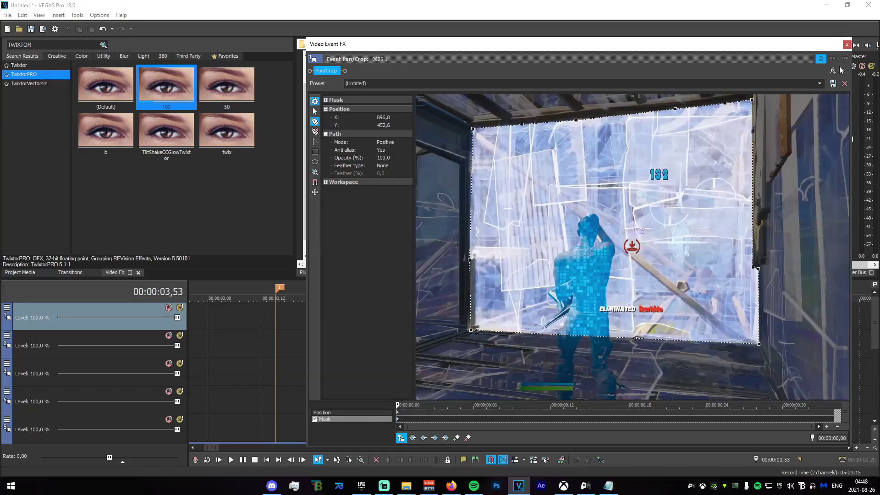
left_click(846, 44)
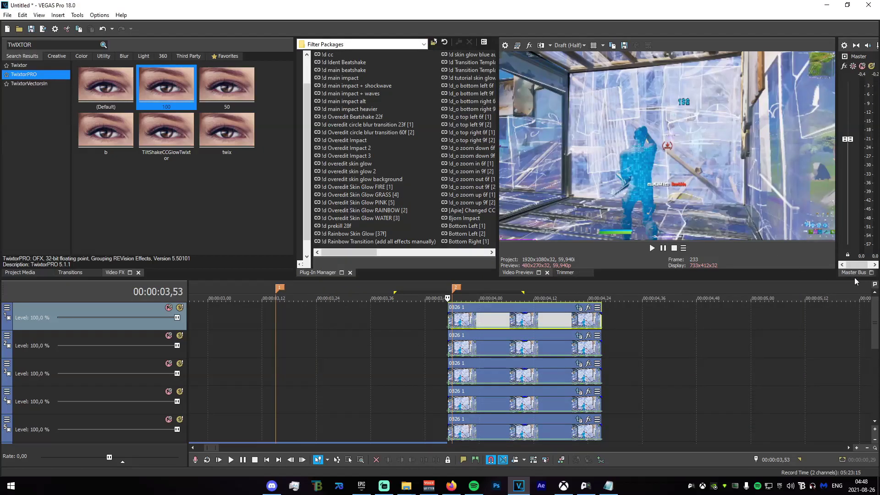
Duplicate track 1 containing the back wall mask
right_click(99, 303)
right_click(88, 309)
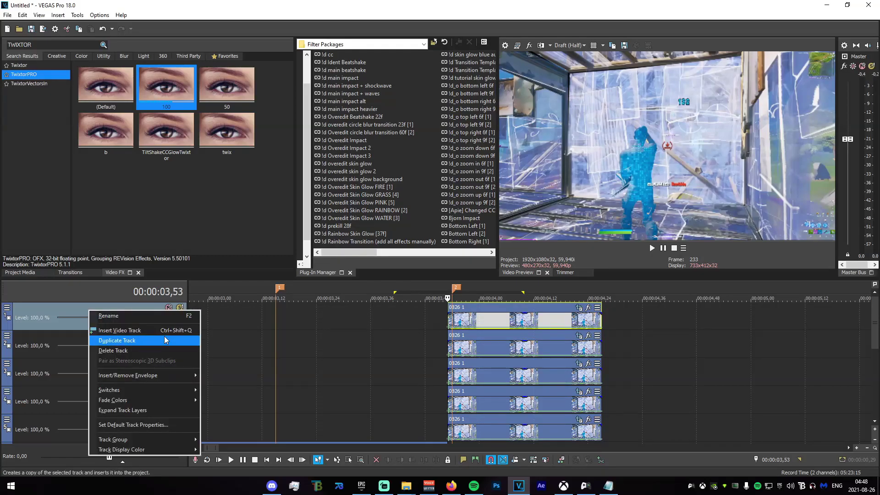
left_click(138, 340)
scroll(486, 329, "down", 10)
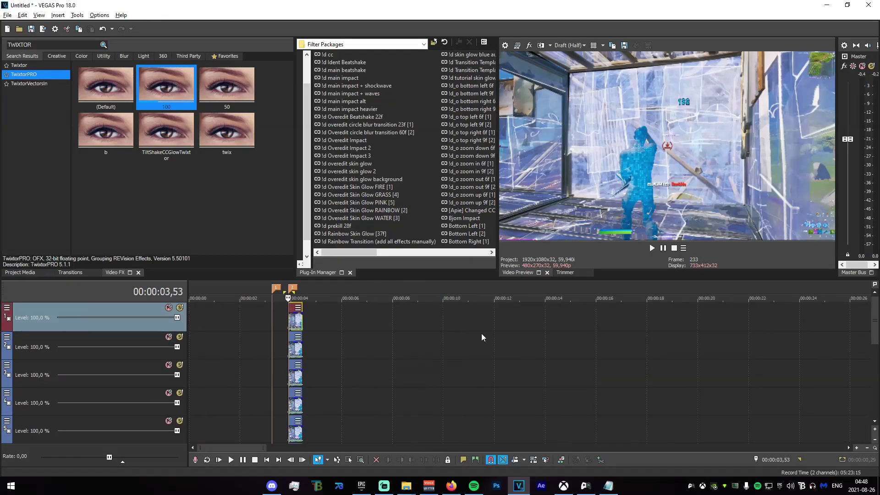
key("alt")
mouse_move(873, 320)
left_mouse_down()
mouse_move(870, 354)
mouse_move(872, 331)
left_mouse_up()
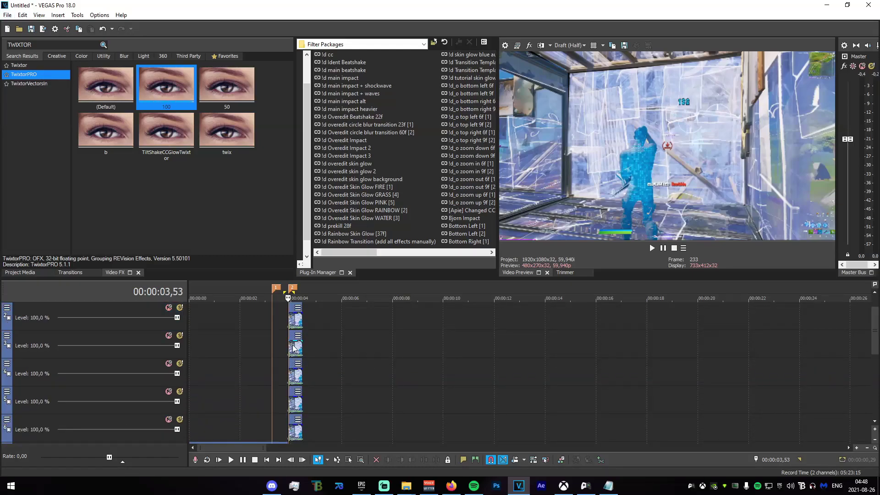
left_click(299, 321)
scroll(873, 323, "up", 1)
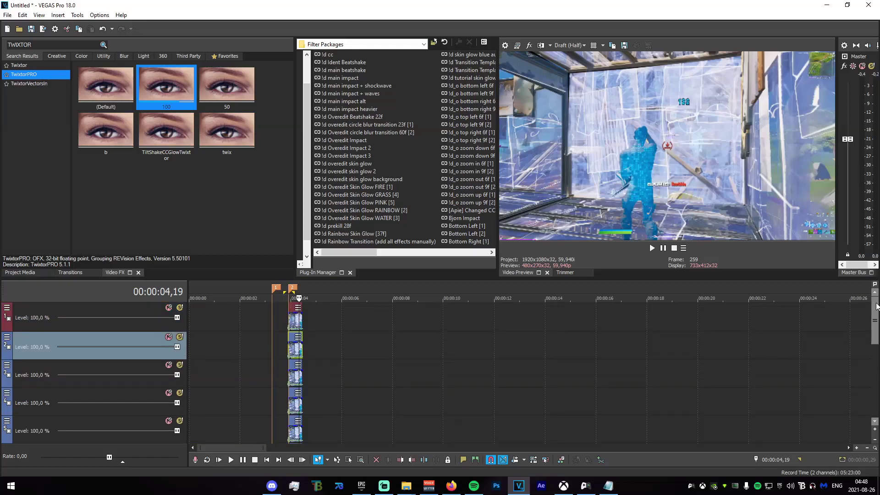
key("alt")
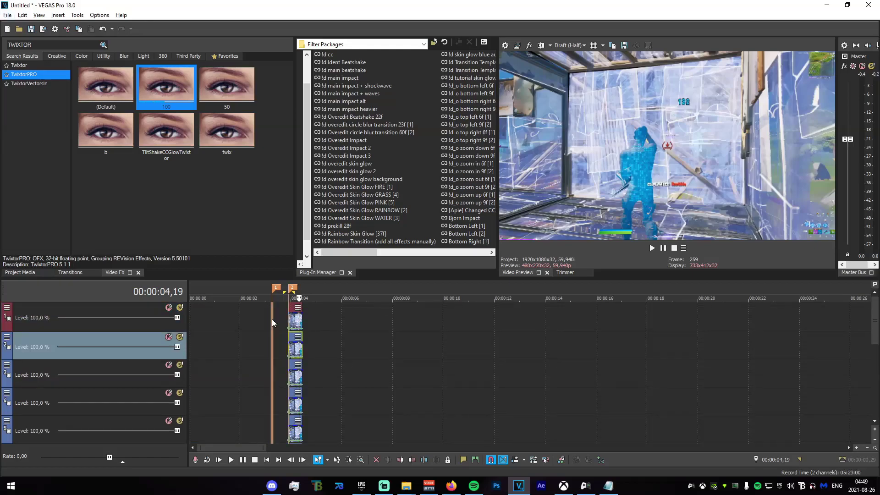
Delete the second marker and insert a new marker at the start of the masked clips
left_click(271, 319)
scroll(357, 323, "up", 5)
scroll(608, 318, "up", 3)
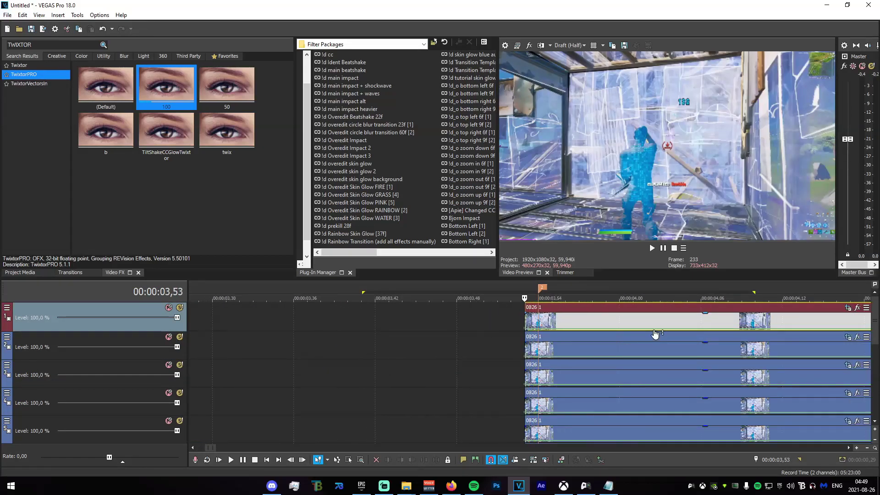
left_click(733, 307)
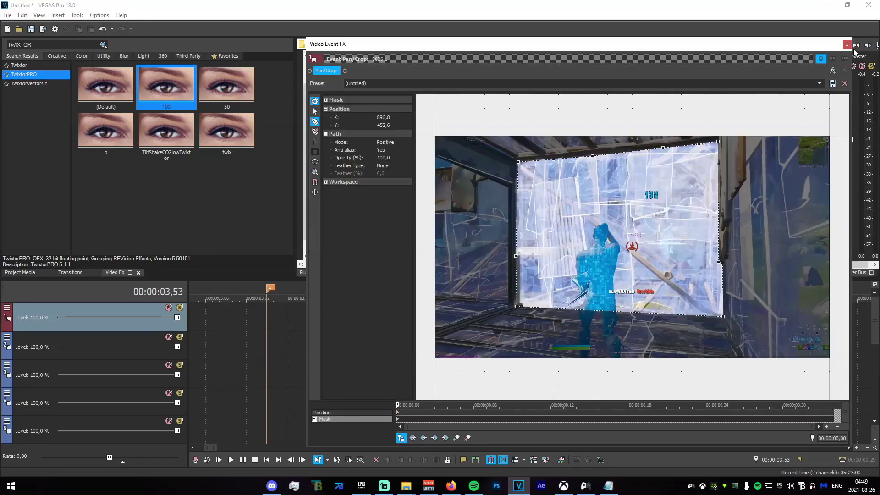
left_click(847, 45)
right_click(535, 288)
left_click(554, 317)
key("m")
Open the duplicated top-track clip's Pan/Crop settings and delete its copied back wall mask
left_click(733, 308)
left_click(314, 112)
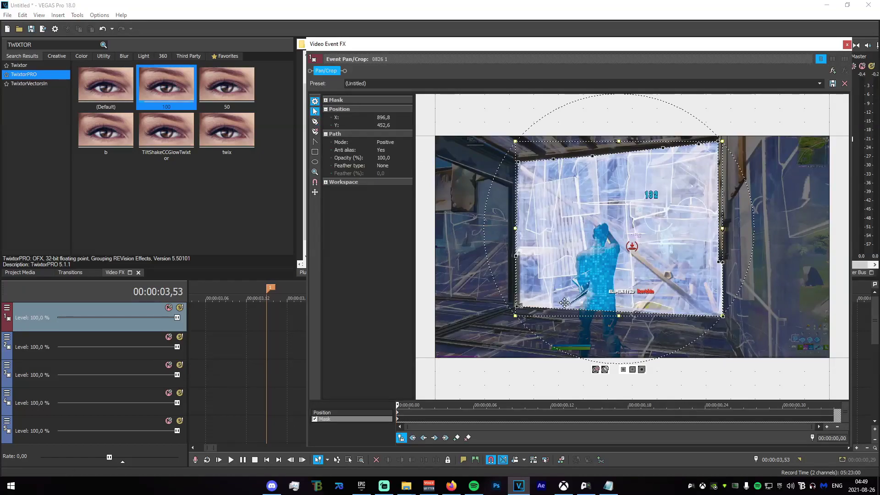
left_click(536, 285)
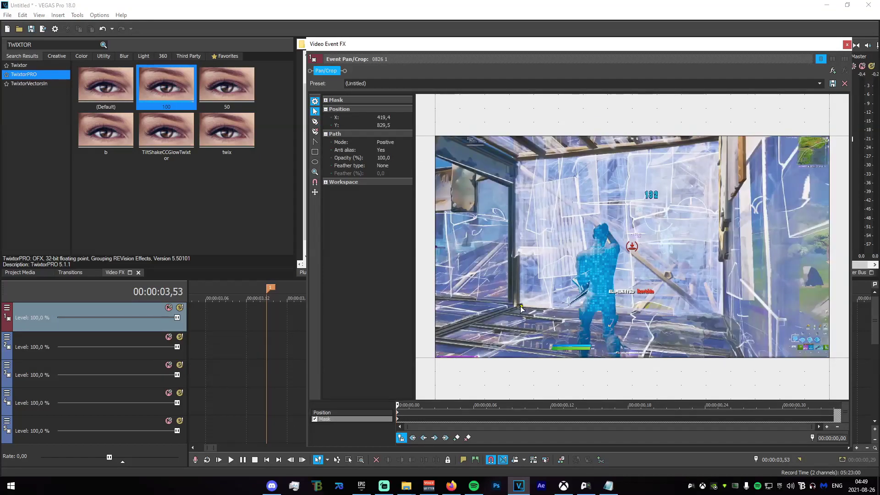
left_click(315, 122)
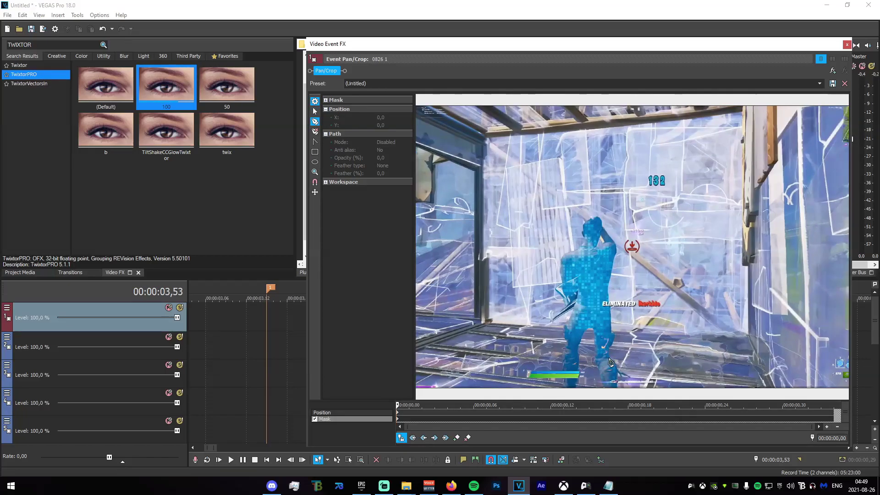
Trace mask points from the frame's lower border up the outer edge of the blue character's right leg
left_click(314, 112)
left_click_drag(611, 336, 568, 197)
scroll(598, 323, "up", 7)
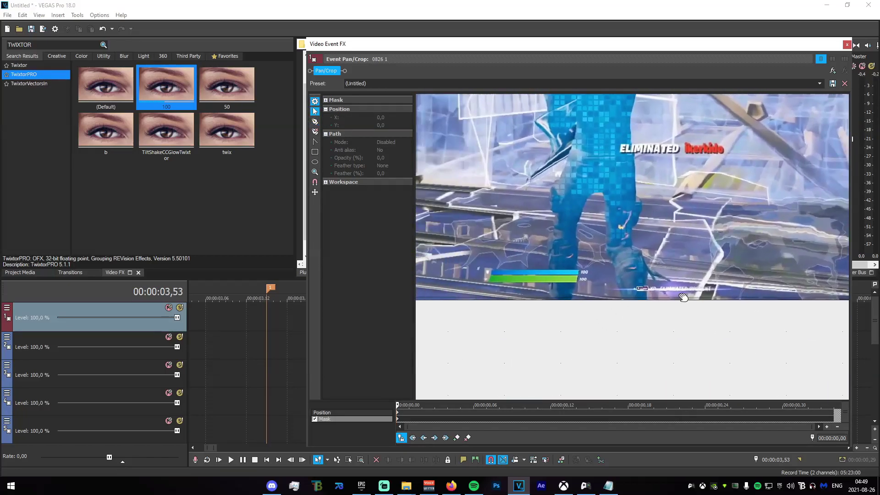
scroll(640, 309, "up", 1)
key("d")
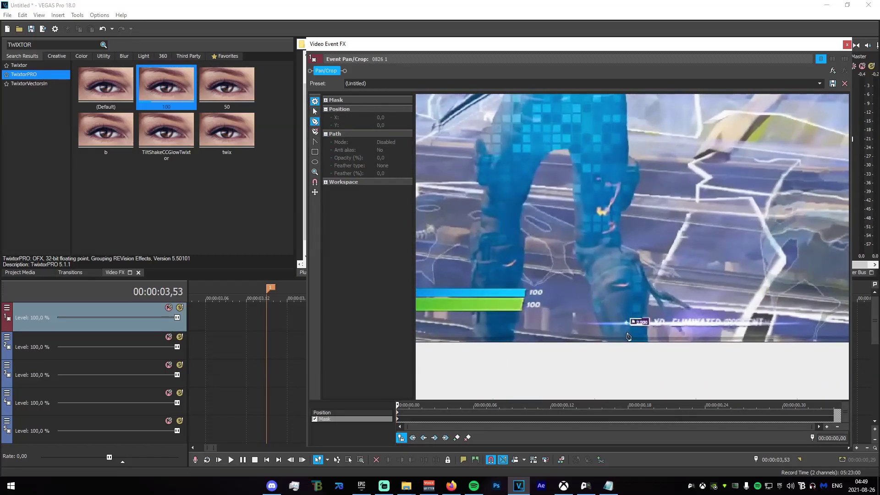
left_click(647, 342)
left_click(646, 278)
left_click(637, 253)
left_click(621, 251)
left_click(620, 224)
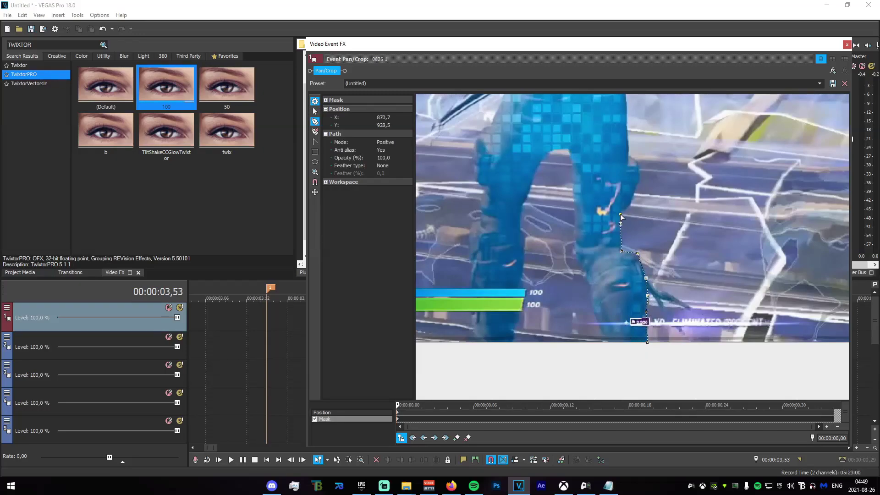
left_click(634, 195)
Extend the character mask path up the outer edge of the right hip and waist
scroll(628, 164, "down", 2)
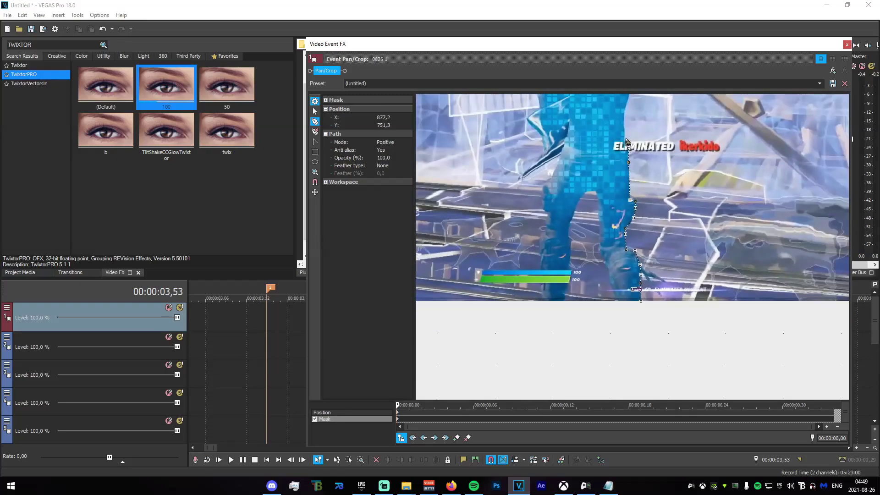
left_click(626, 144)
left_click(621, 130)
left_click(628, 106)
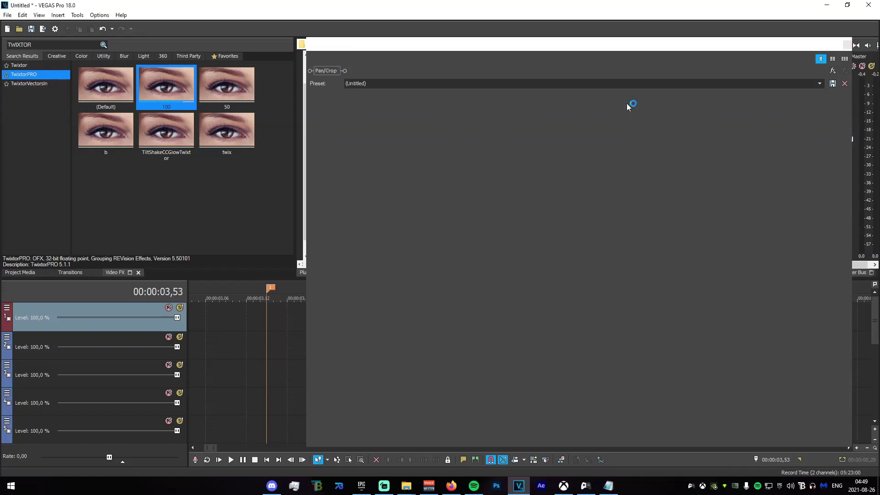
left_click(314, 111)
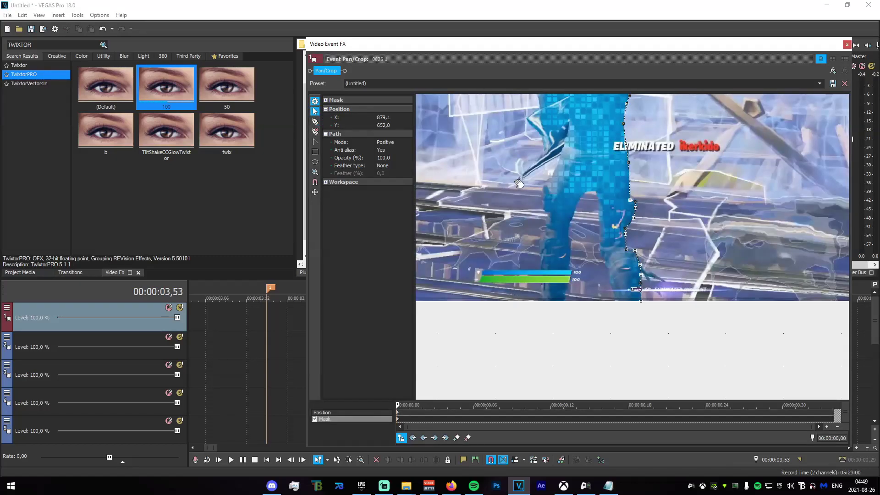
left_click_drag(519, 183, 516, 369)
scroll(593, 320, "up", 1)
left_click_drag(593, 320, 583, 285)
scroll(584, 284, "up", 1)
left_click(315, 122)
key("ctrl+z")
key("ctrl+z")
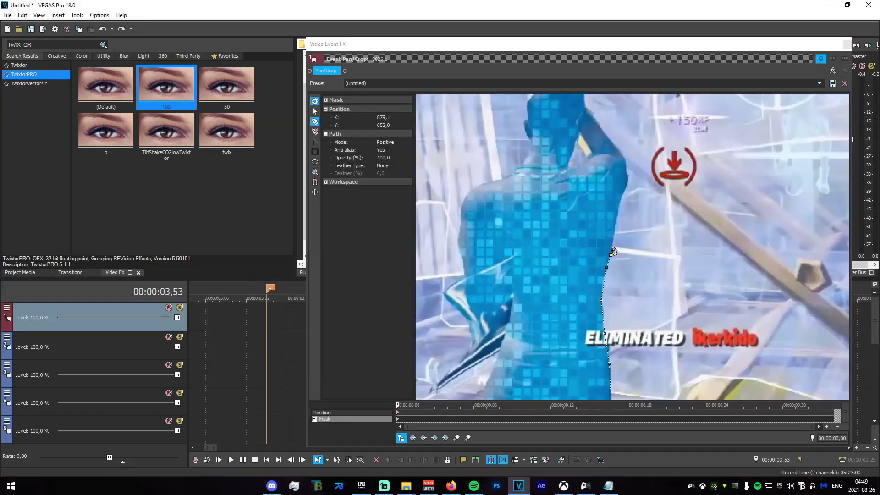
Continue the mask path up the right side of the torso and around the raised elbow and forearm
left_click(614, 236)
left_click(620, 200)
left_click(624, 191)
left_click(628, 184)
left_click(628, 174)
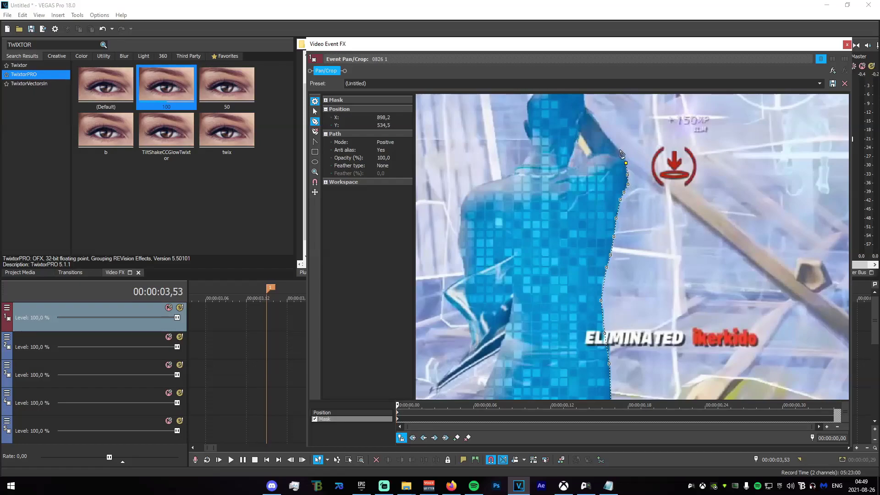
left_click(606, 137)
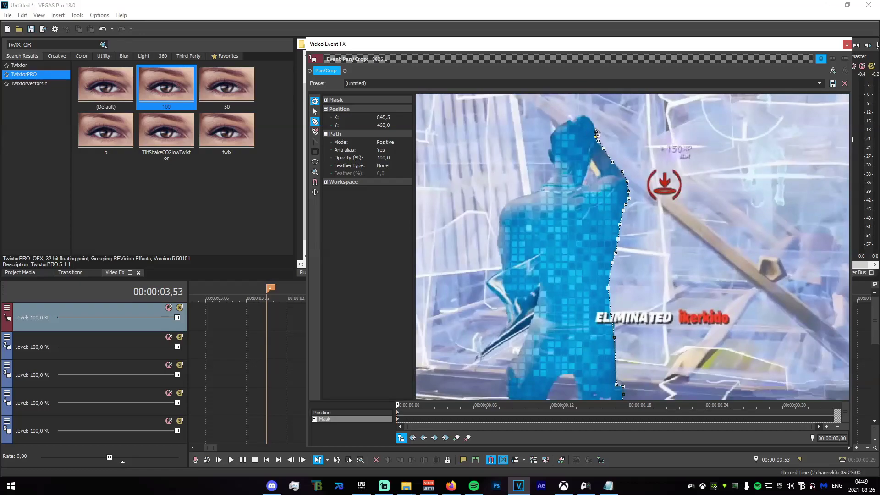
Trace the mask path over the top of the head and down the neck to the left shoulder
left_click(586, 115)
left_click(553, 133)
left_click(552, 149)
left_click(549, 157)
left_click(553, 163)
left_click(552, 169)
left_click(549, 179)
left_click(544, 187)
left_click(539, 193)
left_click(518, 197)
left_click(508, 202)
Trace the mask path down the character's left arm and around the pointed blade to the left hip
left_click(501, 218)
left_click(498, 238)
left_click(500, 252)
left_click(502, 265)
left_click(497, 296)
left_click(507, 320)
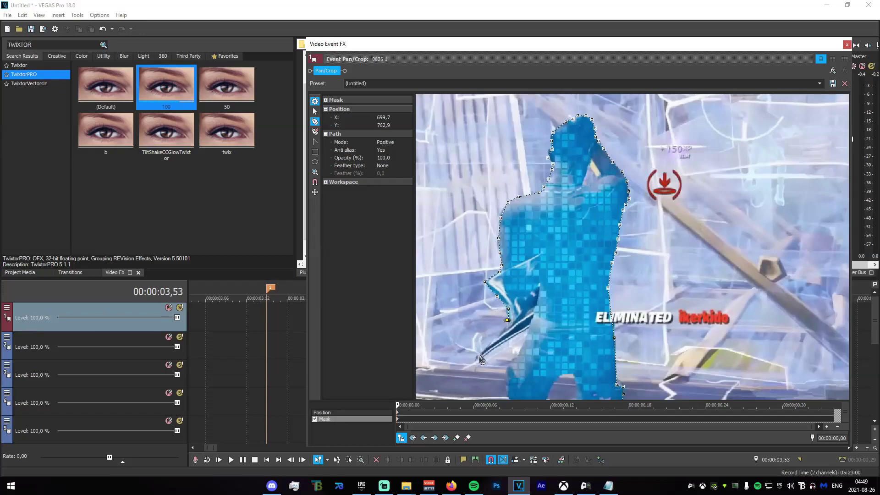
left_click(528, 329)
left_click(524, 347)
left_click(503, 379)
Trace the mask down the left leg and around the inner legs, closing the path at its starting point
scroll(504, 378, "down", 2)
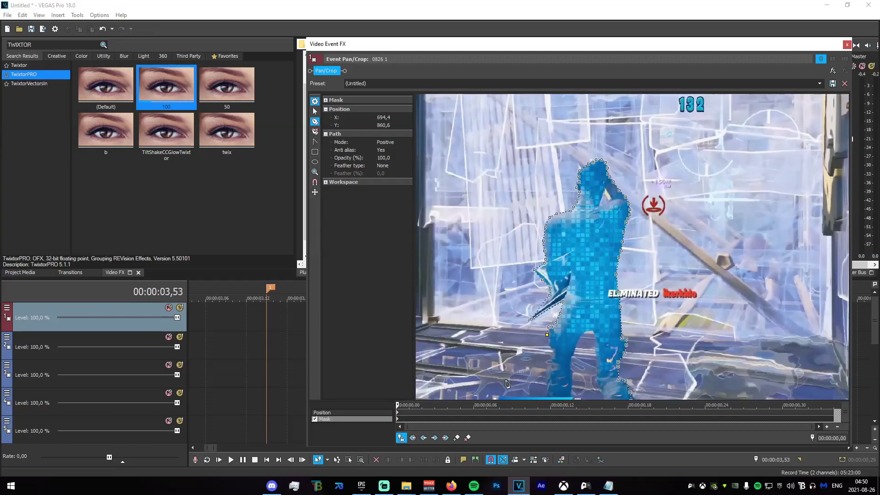
left_click(551, 356)
left_click(550, 362)
left_click(548, 368)
left_click(547, 373)
left_click(546, 377)
left_click(546, 382)
left_click(546, 388)
scroll(544, 395, "down", 1)
scroll(549, 394, "down", 1)
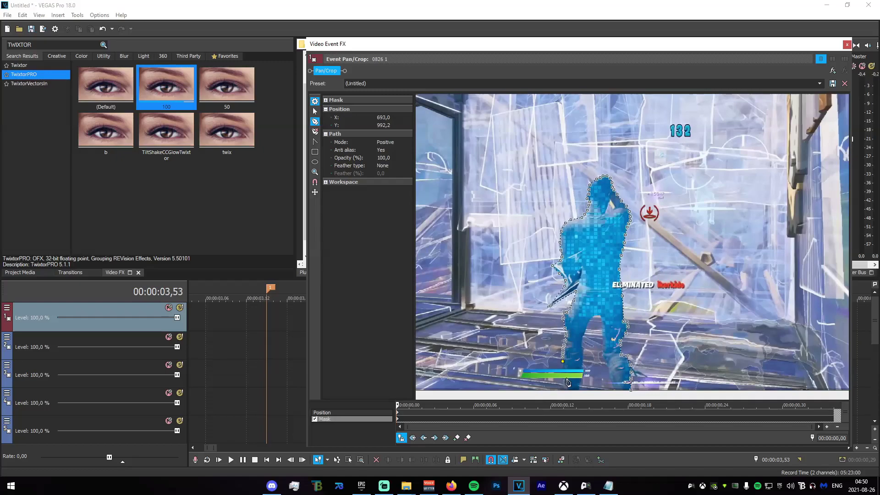
left_click_drag(563, 385, 633, 392)
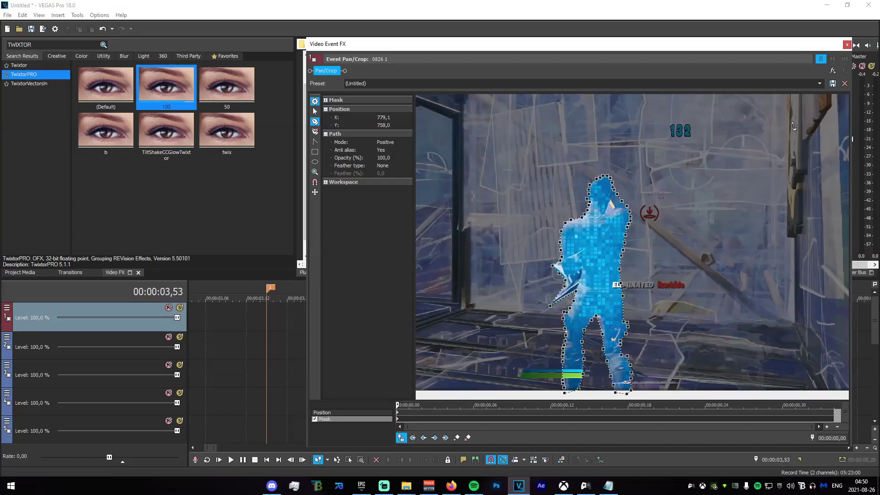
Mask the small gap between the character's head and raised arm, set that path's mode to Negative, and close the Pan/Crop window
scroll(580, 160, "up", 5)
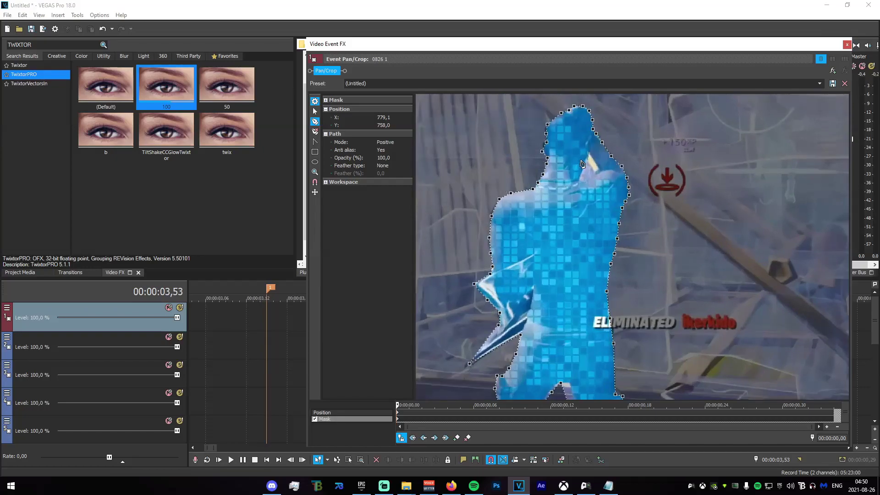
left_click(577, 144)
left_click(567, 165)
left_click(587, 158)
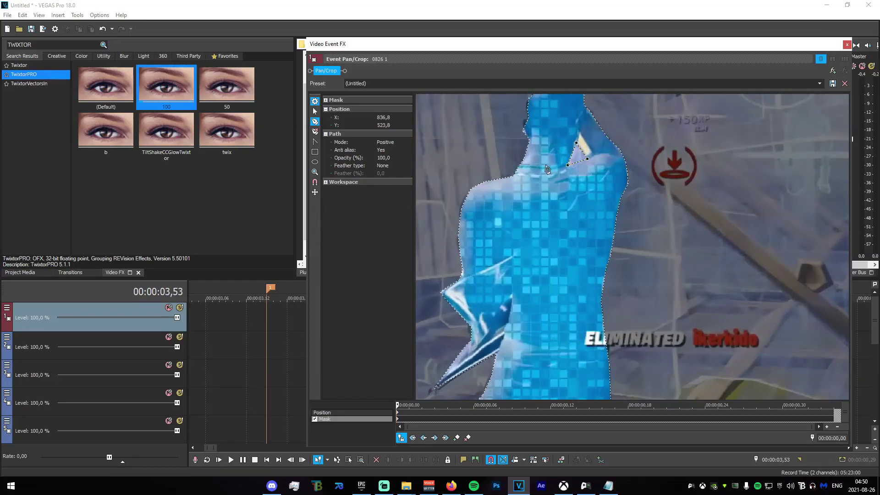
left_click(314, 110)
left_click(563, 175)
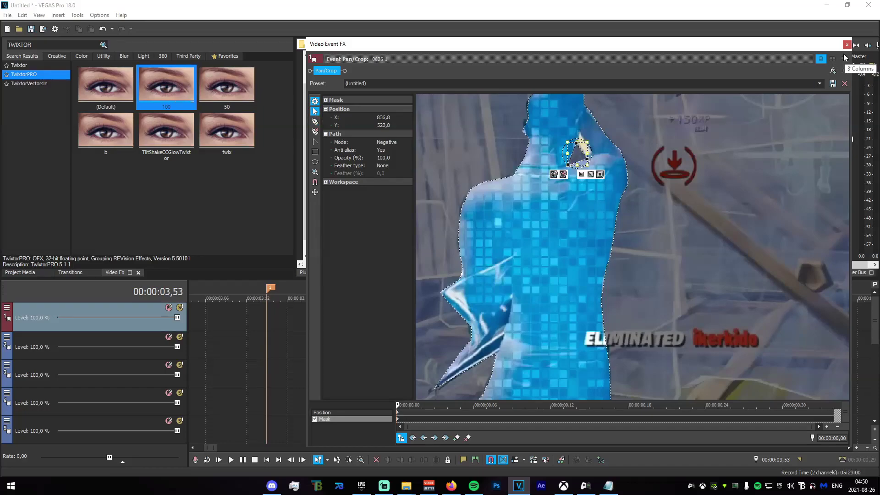
left_click(847, 44)
left_click(803, 375)
scroll(623, 372, "down", 1)
left_click_drag(365, 374, 464, 376)
left_click(464, 377)
left_click_drag(297, 344, 408, 383)
left_click_drag(565, 378, 422, 376)
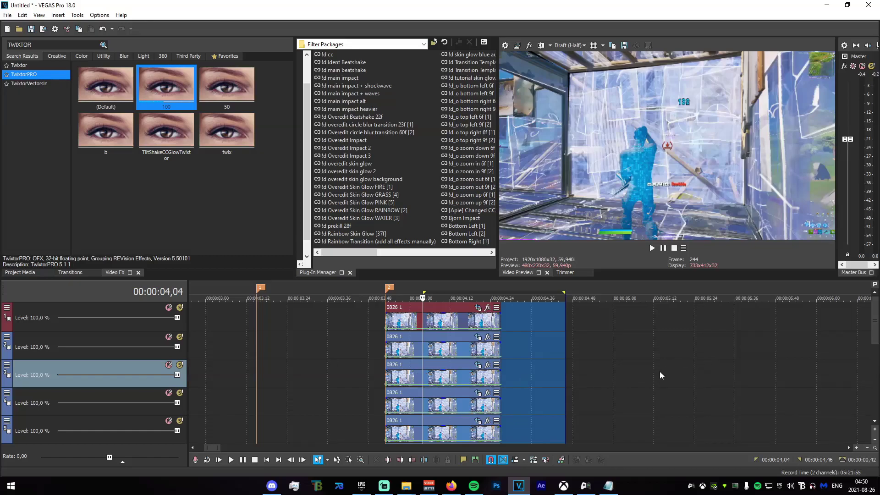
left_click(458, 478)
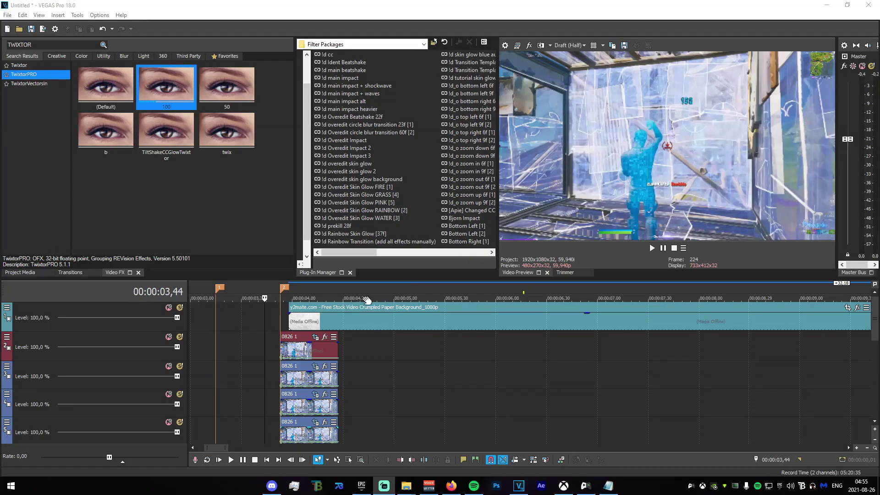
Align the crumpled paper clip with the start of the masked clips, split it at their end and delete the excess
left_click(330, 314)
left_click_drag(325, 320, 318, 321)
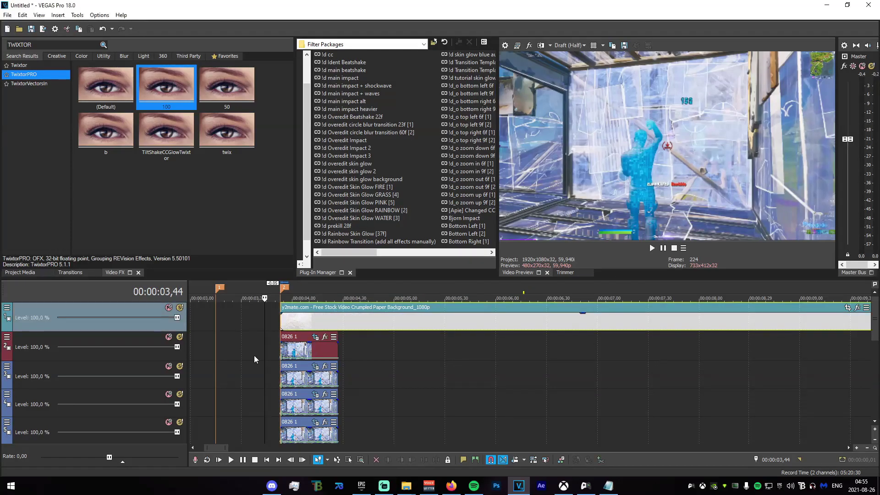
scroll(485, 388, "up", 3)
mouse_move(873, 330)
left_mouse_down()
mouse_move(873, 359)
mouse_move(873, 316)
left_mouse_up()
left_click(745, 323)
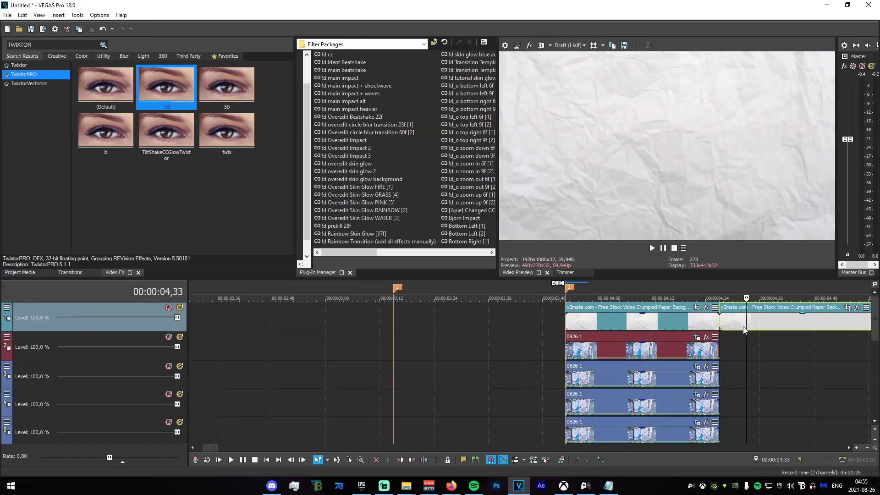
key("Delete")
Move the crumpled paper track below the character track and paste the character clip's event attributes onto the paper clip
left_click(583, 317)
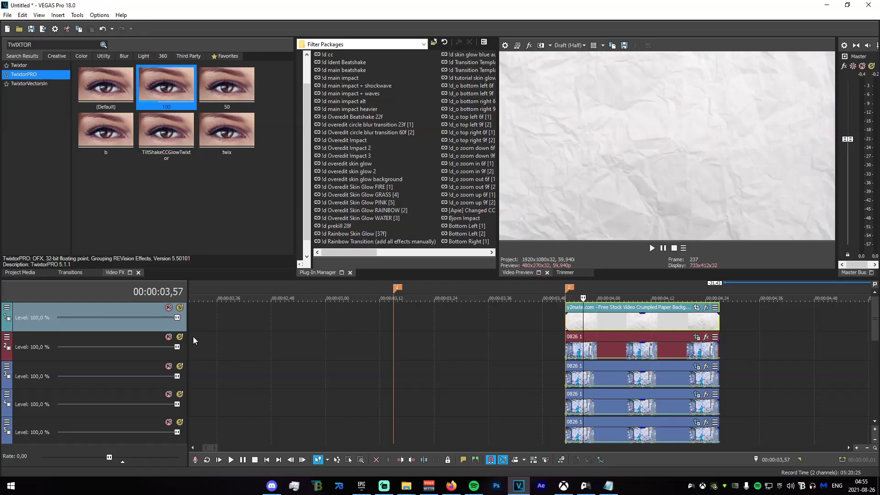
left_click_drag(141, 308, 142, 353)
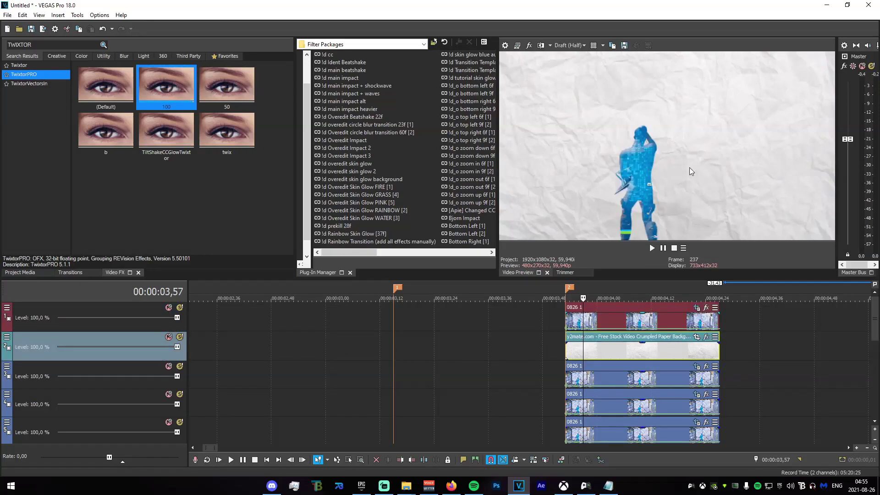
left_click(593, 322)
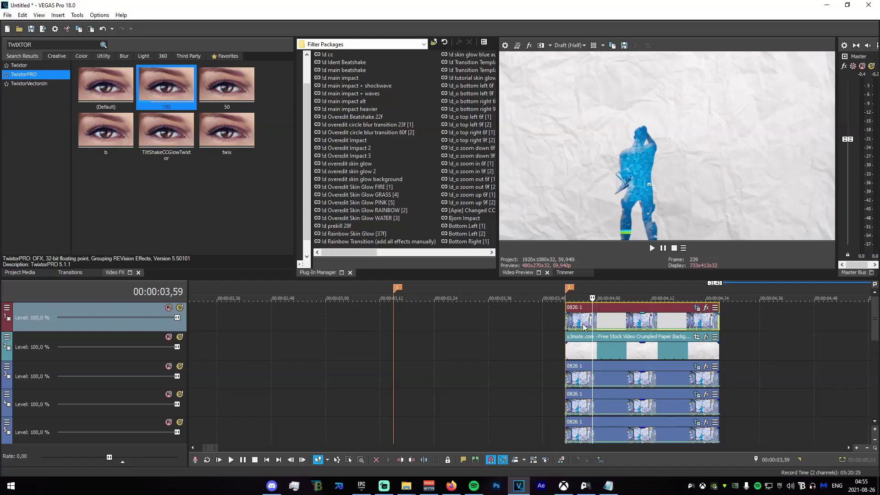
left_click(576, 348)
right_click(575, 349)
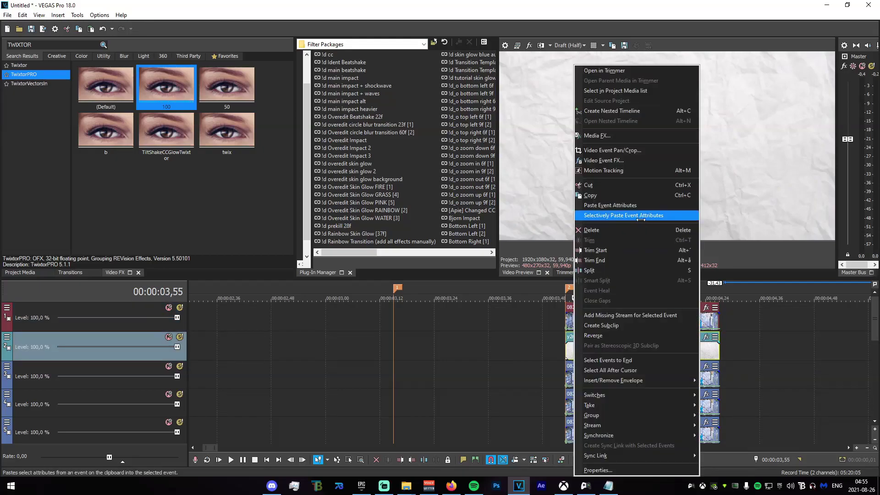
left_click(606, 205)
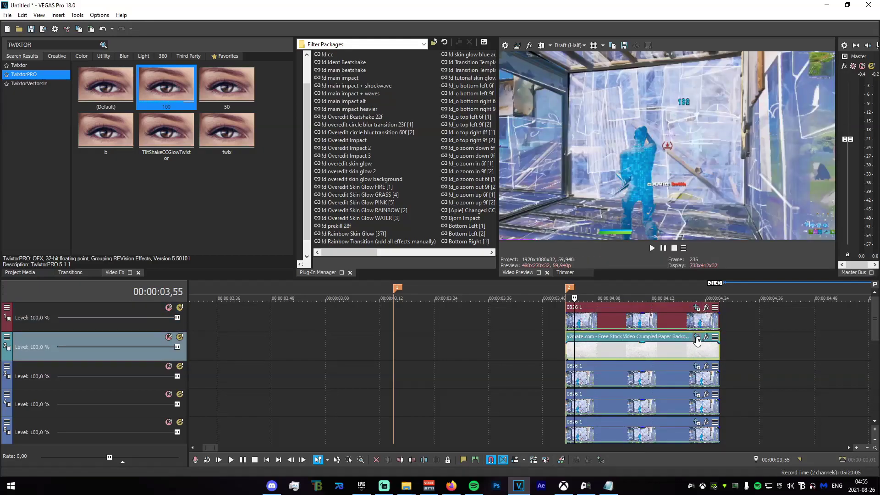
In the paper clip's Pan/Crop mask, trace a loose outer outline from the feet up the character's right side and over the head
left_click(697, 338)
left_click(398, 422)
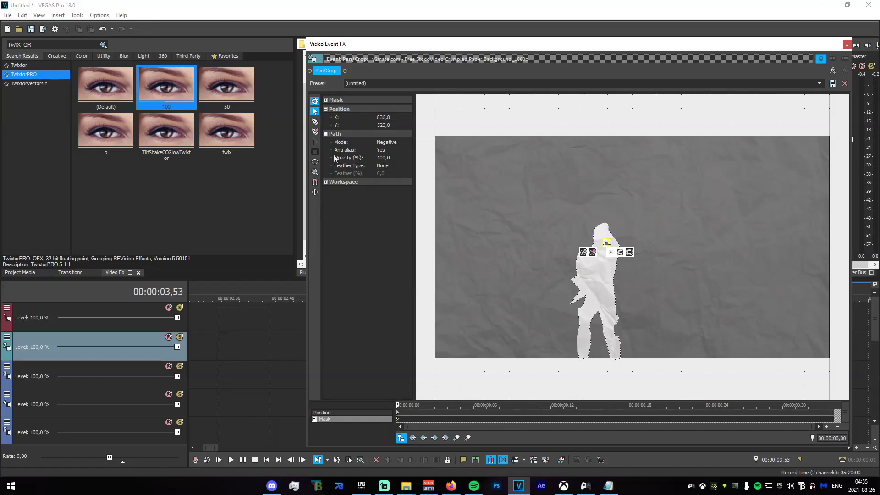
left_click(315, 122)
scroll(678, 339, "up", 1)
scroll(620, 382, "up", 1)
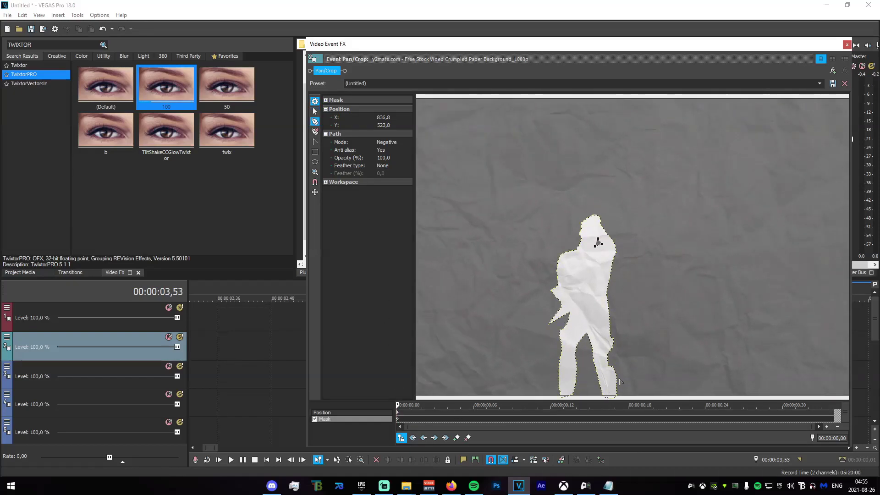
scroll(636, 350, "down", 3)
scroll(625, 339, "up", 2)
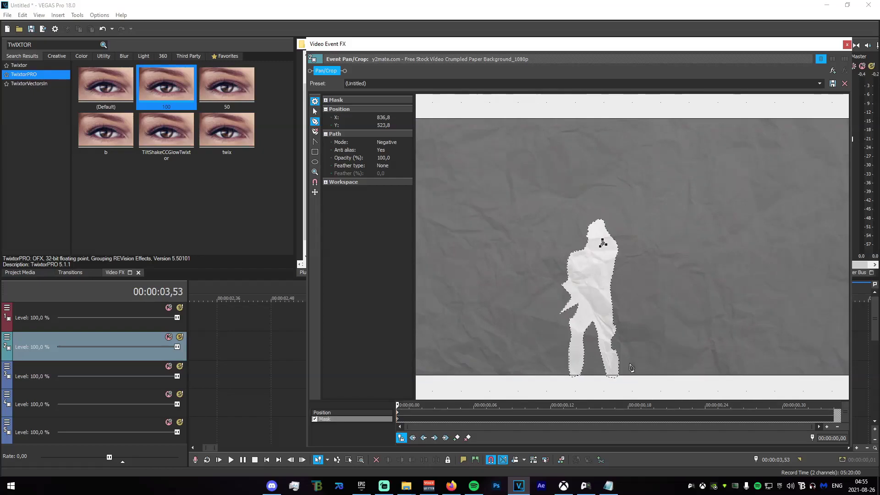
left_click(625, 377)
left_click(620, 347)
left_click(620, 321)
left_click(618, 267)
left_click(607, 218)
left_click(600, 214)
left_click(584, 219)
Continue the loose outline down the character's left side, close it below the feet, and exit Pan/Crop
left_click(569, 245)
left_click(566, 252)
left_click(563, 267)
left_click(566, 320)
left_click(561, 367)
left_click(566, 381)
left_click(597, 387)
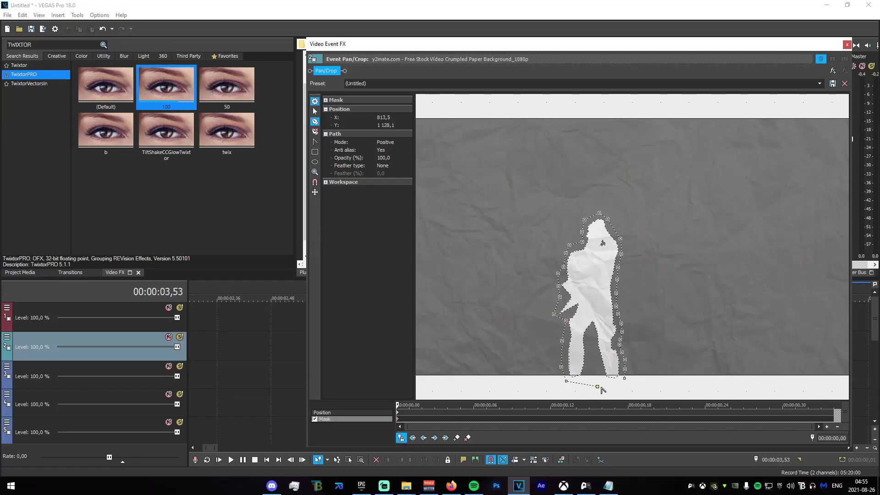
left_click(624, 378)
left_click(847, 45)
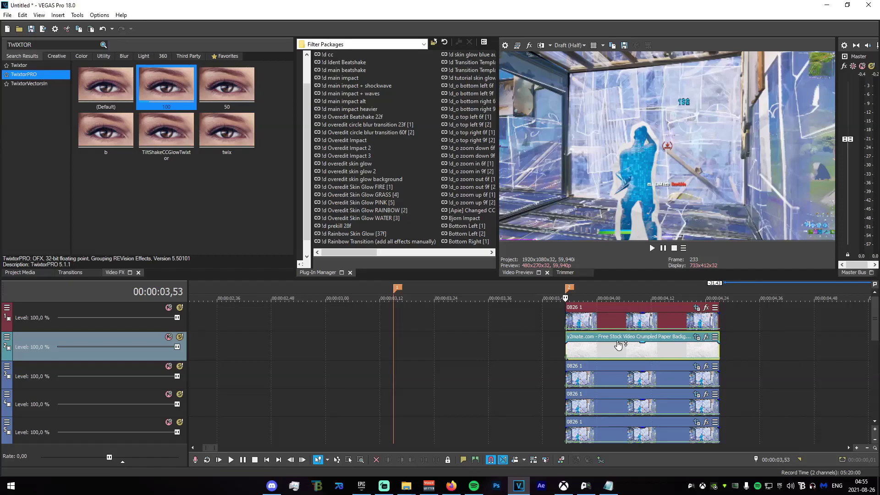
Duplicate the crumpled paper track and move the copy directly below the back wall track
left_click(603, 321)
right_click(146, 339)
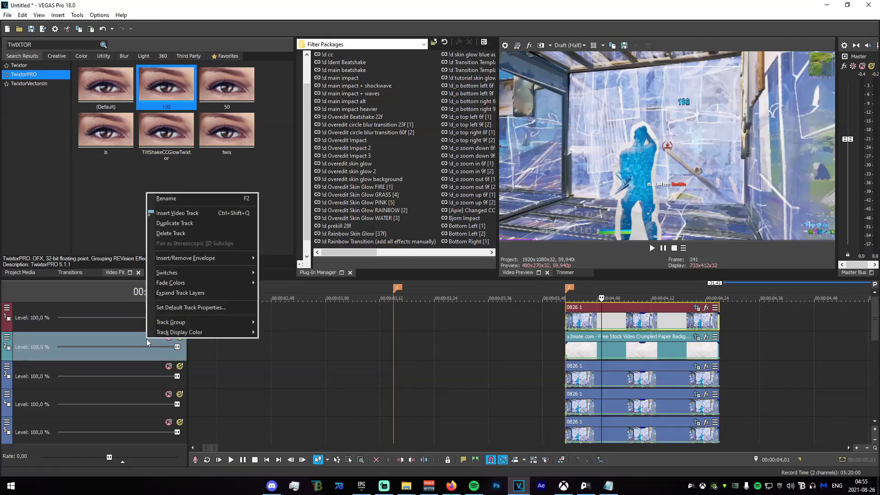
left_click(184, 224)
left_click_drag(143, 369, 147, 417)
Copy the back wall clip and paste its event attributes onto the duplicated crumpled paper clip below it
left_click(579, 383)
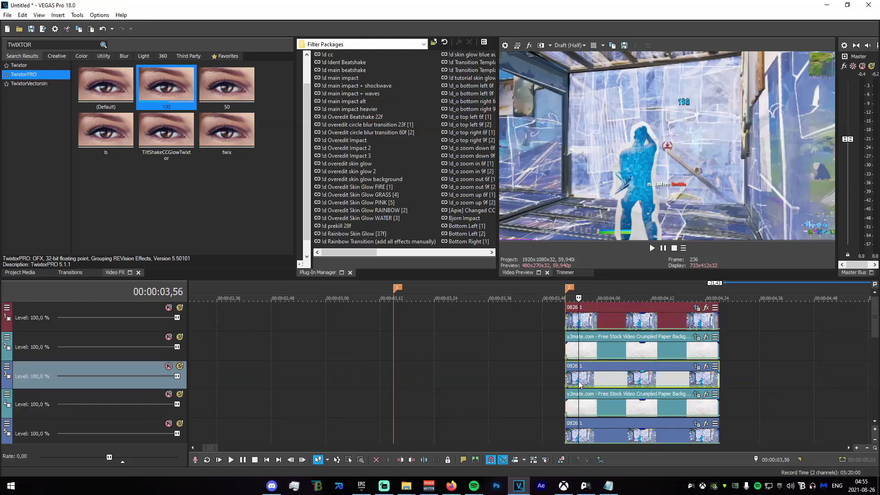
left_click(565, 403)
right_click(566, 404)
left_click(615, 195)
In the duplicated paper clip's Pan/Crop mask, trace an uneven outline just outside the back wall's left and lower edges
left_click(697, 395)
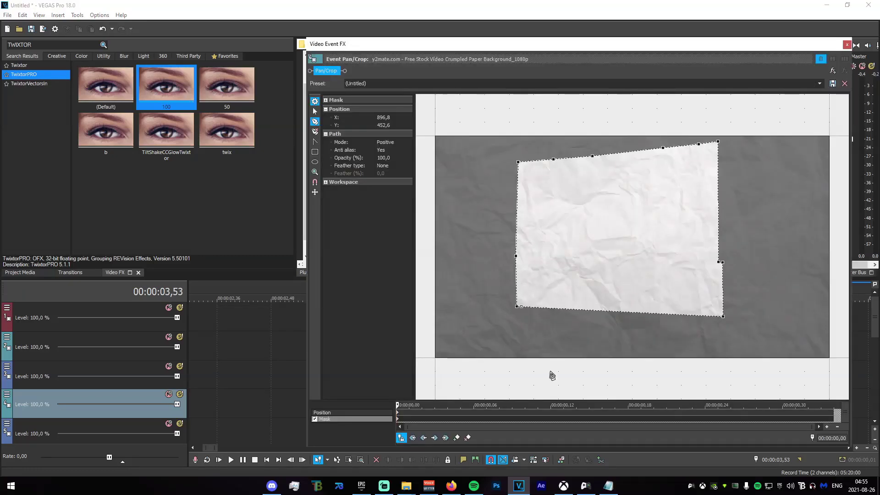
scroll(503, 220, "up", 1)
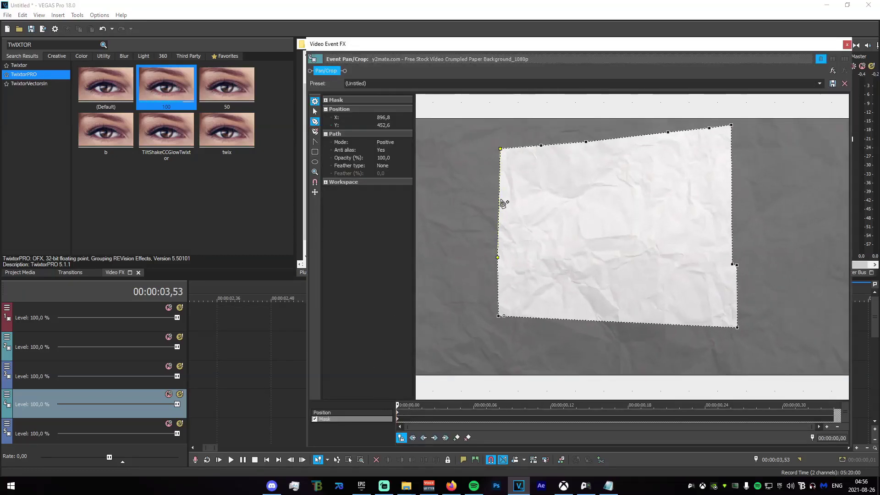
left_click(495, 145)
left_click(490, 173)
left_click_drag(489, 245, 493, 264)
left_click(489, 313)
left_click(566, 325)
left_click(623, 333)
left_click(670, 331)
left_click(717, 336)
Continue the uneven outline up the back wall's right edge and across its upper edge, close the path, and exit Pan/Crop
left_click(744, 328)
left_click(741, 295)
left_click(745, 264)
left_click(737, 238)
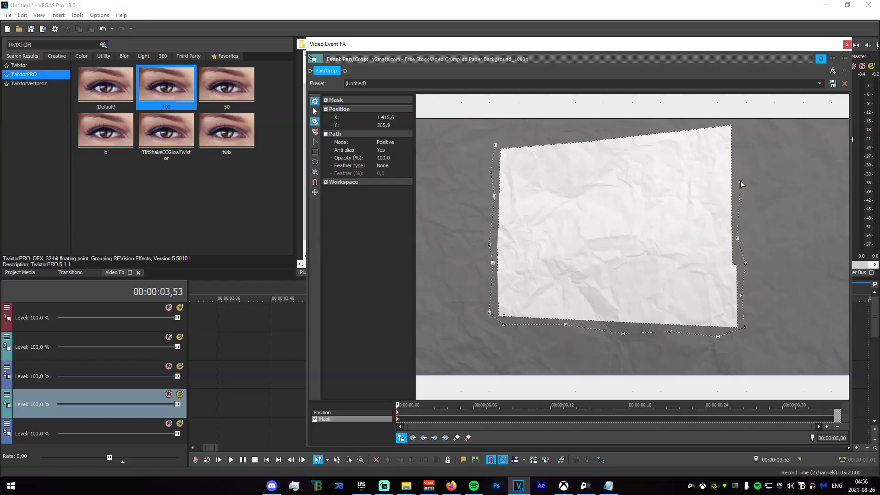
left_click(741, 138)
scroll(697, 171, "down", 1)
left_click(725, 132)
left_click(703, 135)
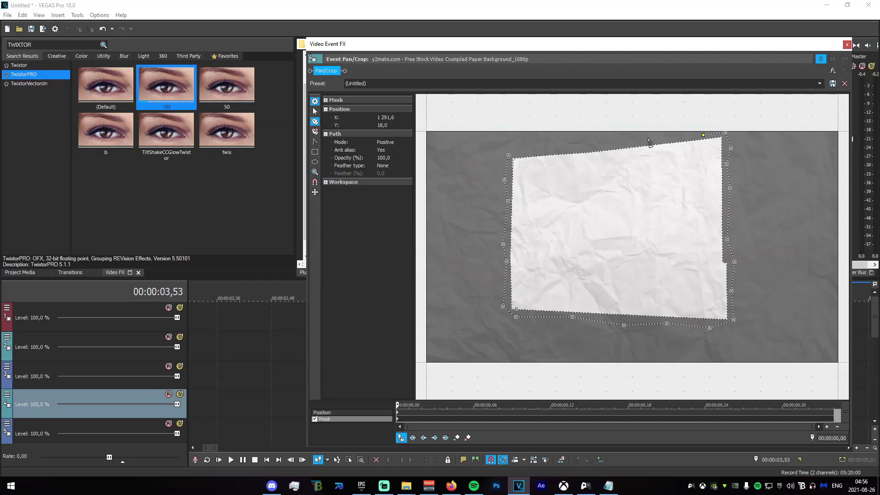
left_click(508, 155)
left_click(845, 45)
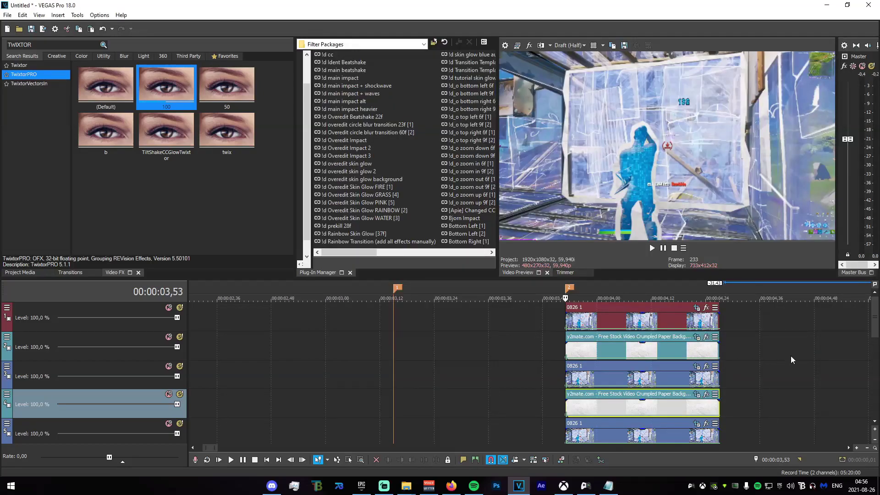
mouse_move(871, 328)
left_mouse_down()
mouse_move(874, 345)
mouse_move(875, 325)
left_mouse_up()
left_click_drag(875, 339, 876, 357)
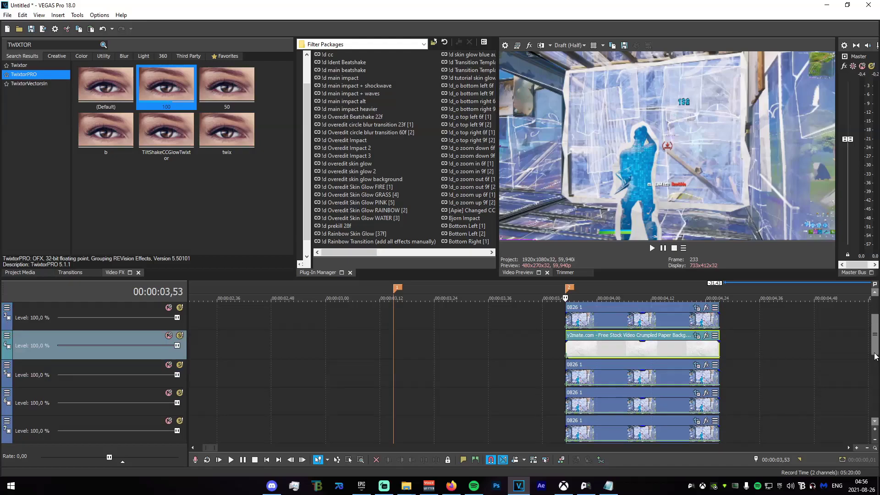
Duplicate the back wall's crumpled paper track and move the copy directly below the left wall track
right_click(89, 338)
left_click(150, 232)
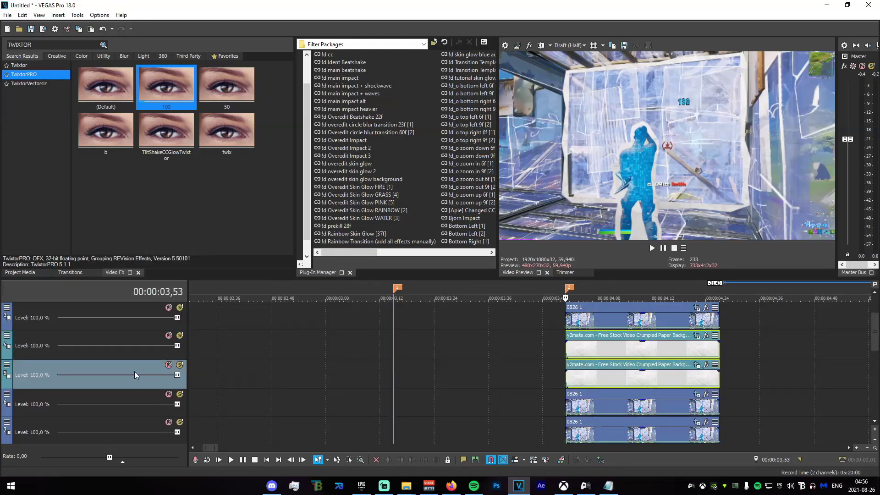
left_click(212, 373)
left_click_drag(134, 374, 141, 416)
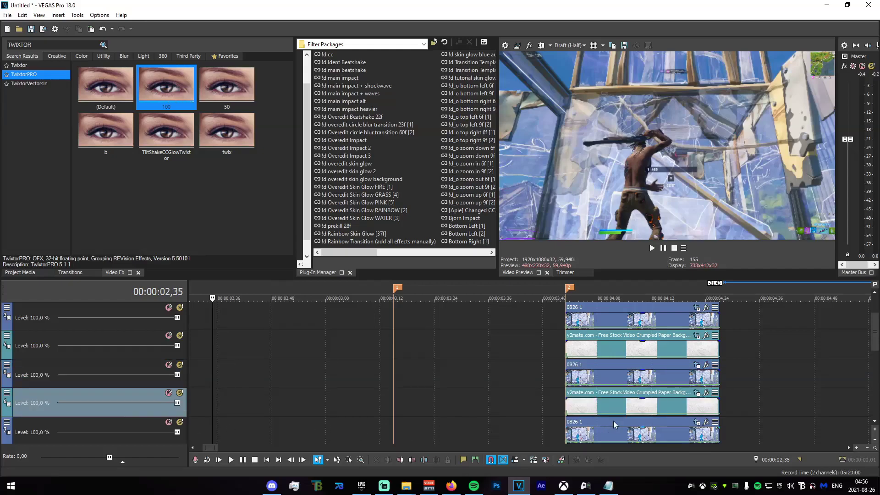
Copy the left wall clip and paste its event attributes onto the duplicated crumpled paper clip below it
left_click(596, 383)
right_click(582, 408)
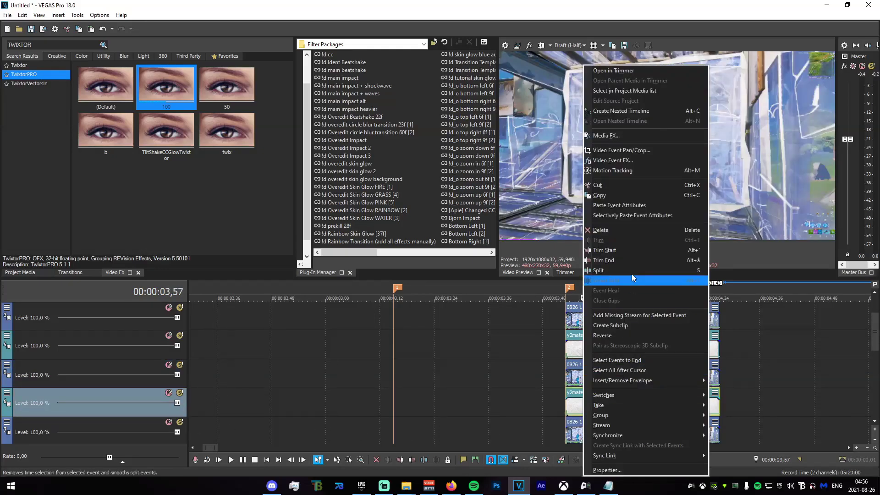
left_click(623, 205)
left_click_drag(533, 385, 596, 399)
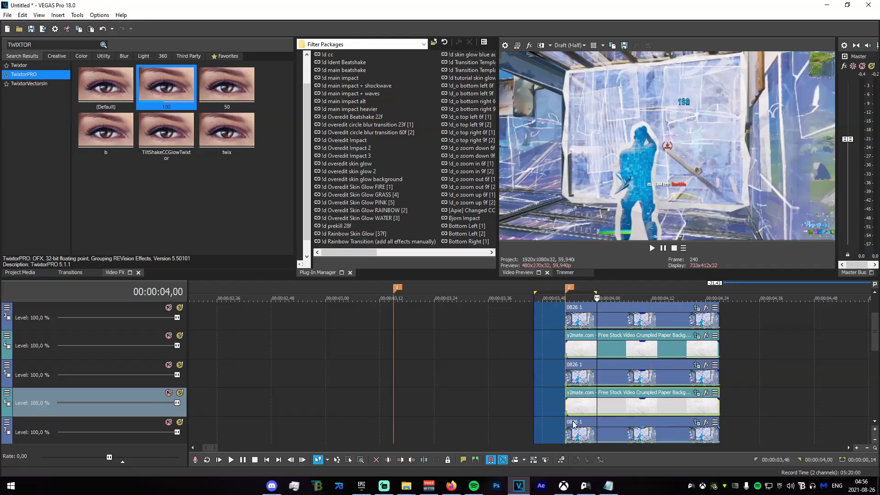
left_click(571, 410)
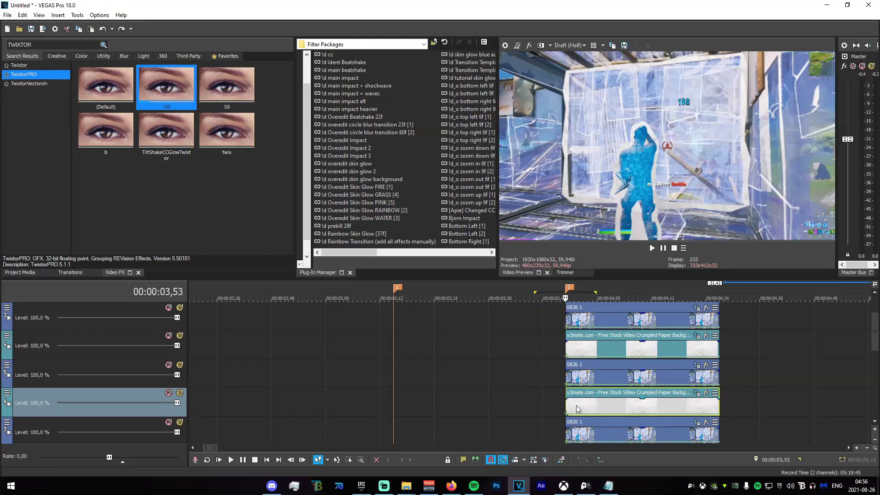
In the duplicated paper clip's Pan/Crop mask, trace an uneven outline just outside the left wall's lower, right and upper edges
left_click(697, 392)
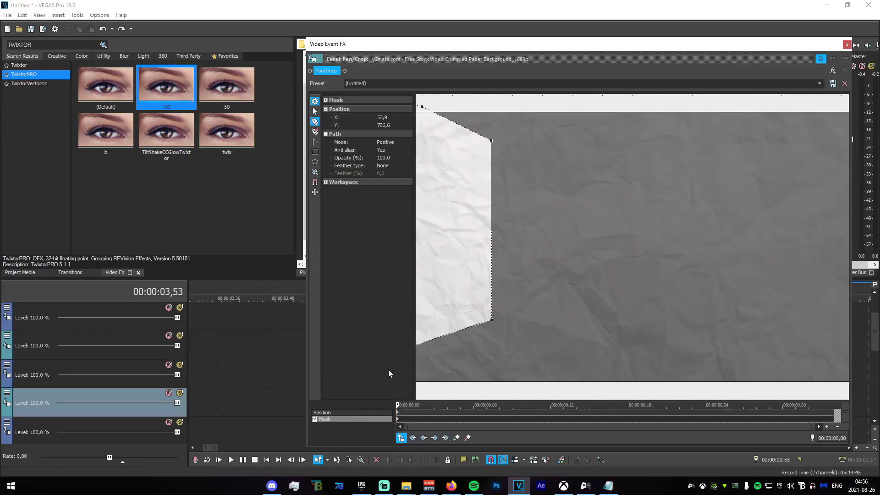
left_click(439, 341)
left_click(452, 332)
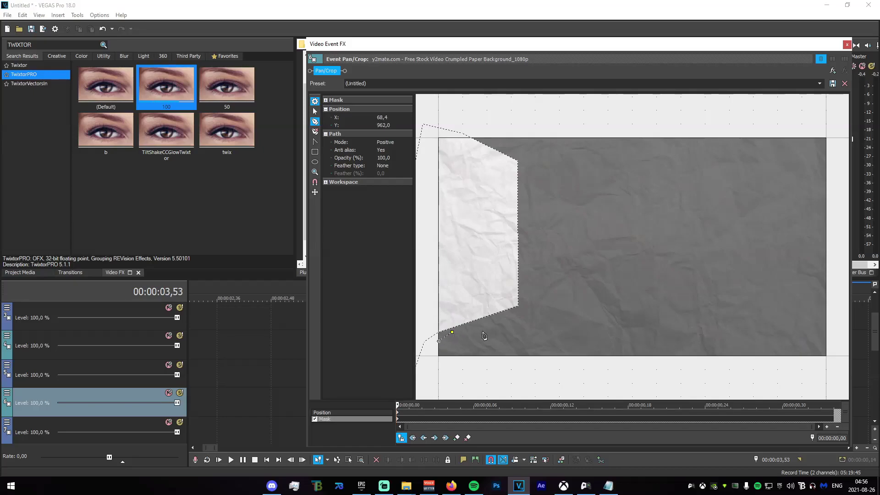
left_click(503, 315)
left_click(524, 311)
left_click(523, 270)
left_click(528, 226)
left_click(523, 202)
left_click(527, 168)
left_click(493, 138)
left_click(466, 129)
Carry the left wall's paper outline around outside the frame, close the path, and exit Pan/Crop
scroll(527, 142, "down", 2)
left_click(449, 127)
left_click(426, 237)
scroll(426, 288, "down", 2)
left_click(475, 322)
left_click(501, 365)
left_click(538, 349)
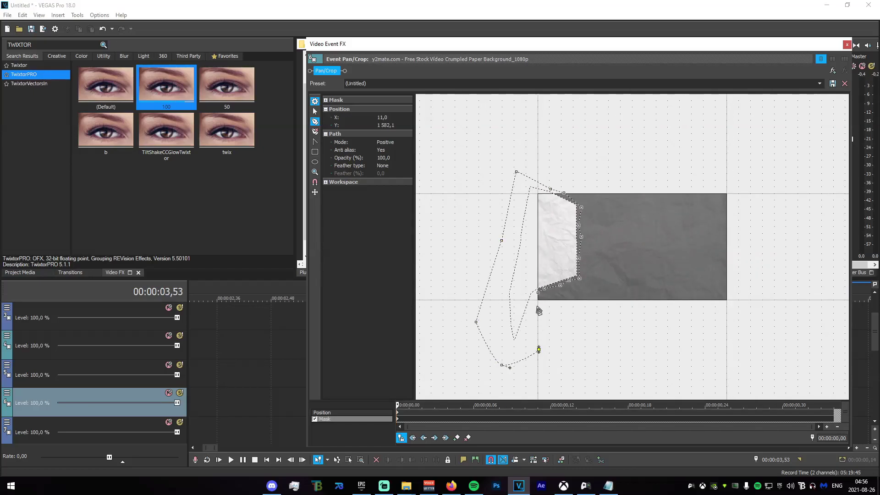
left_click(539, 294)
left_click(847, 45)
Duplicate the left wall's crumpled paper track and move the copy directly below the ceiling track
scroll(646, 363, "up", 2)
scroll(646, 363, "down", 3)
scroll(155, 344, "down", 2)
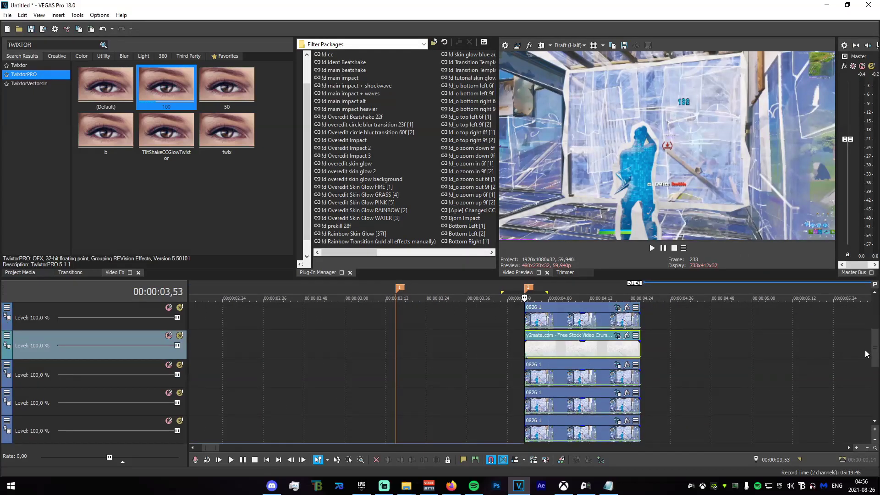
right_click(155, 345)
left_click(192, 224)
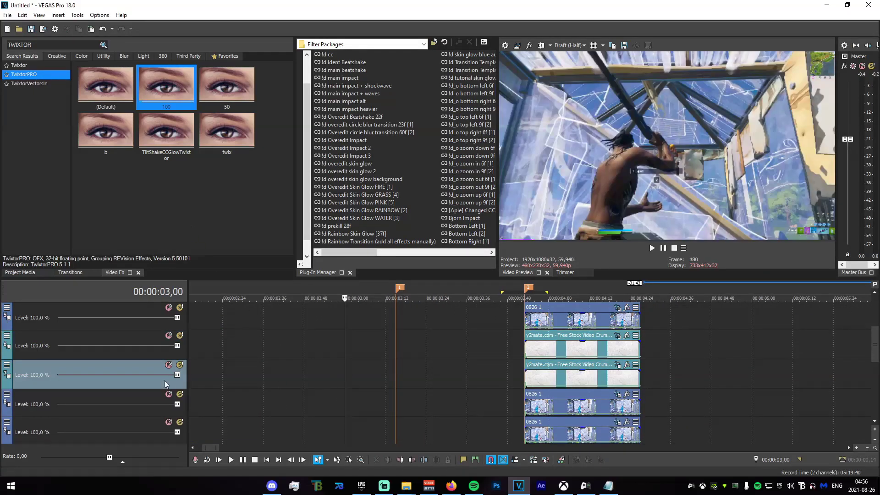
left_click_drag(135, 406, 134, 415)
Copy the ceiling clip and paste its event attributes onto the duplicated crumpled paper clip below it
left_click(538, 400)
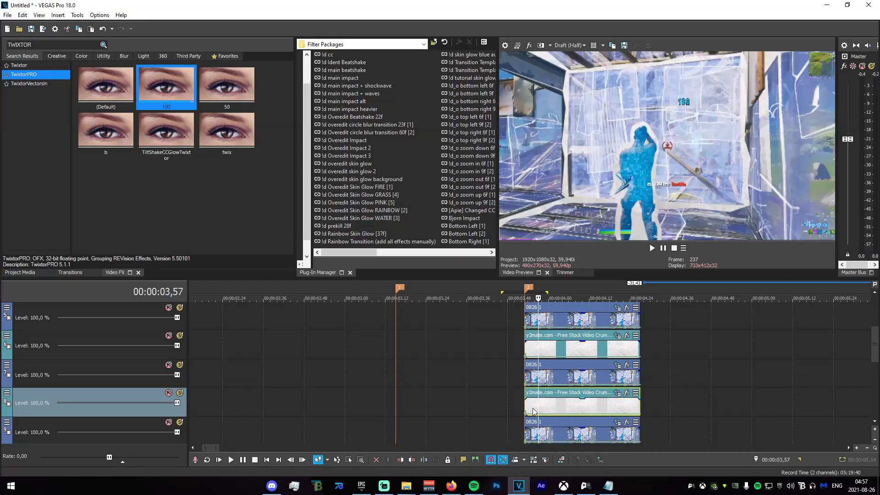
left_click(533, 380)
right_click(528, 403)
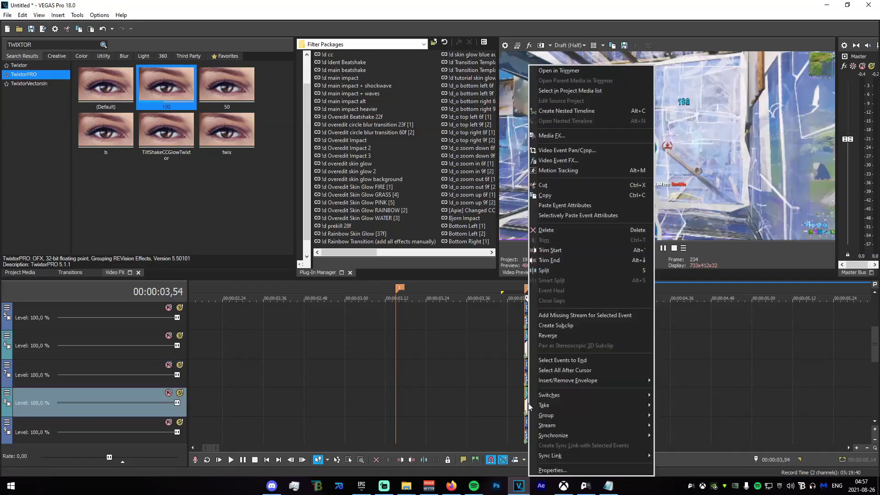
left_click(564, 205)
In that paper clip's Pan/Crop mask, trace an uneven outline just outside the ceiling's left, lower and right edges, starting at the first frame
left_click(618, 393)
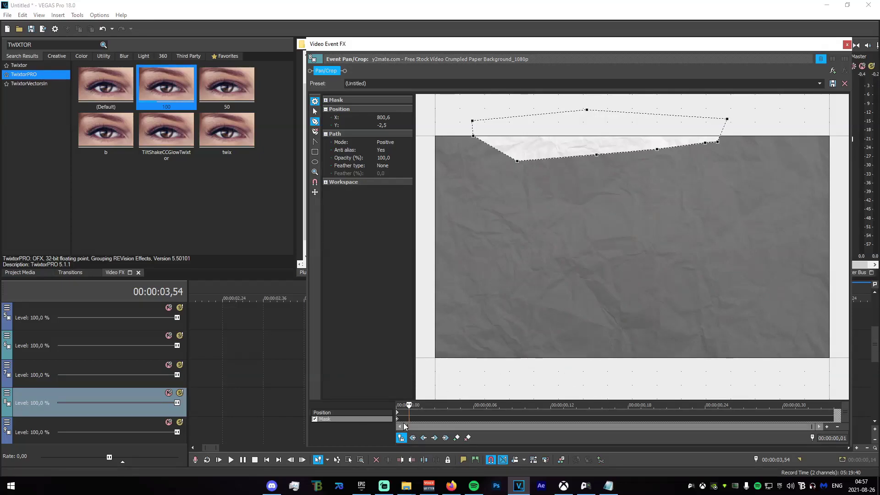
scroll(465, 149, "up", 1)
left_click(447, 123)
left_click(473, 142)
left_click(498, 164)
left_click(563, 156)
left_click(630, 161)
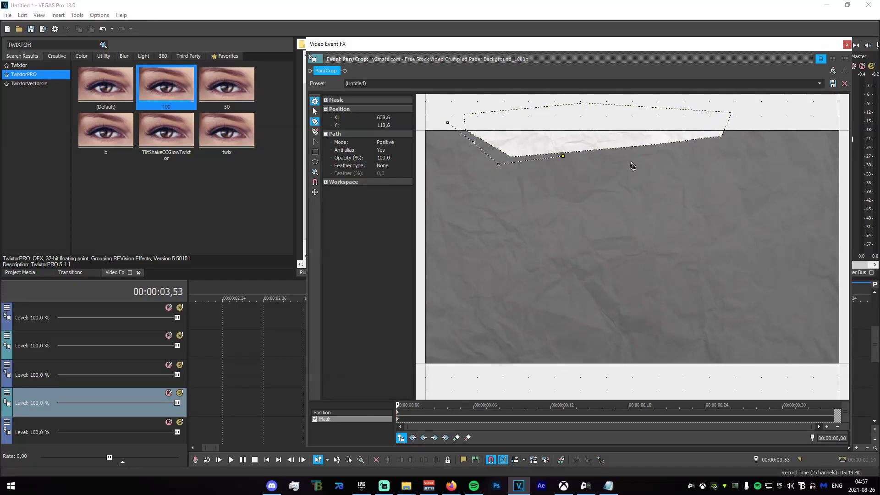
left_click(697, 146)
left_click(733, 145)
left_click(742, 120)
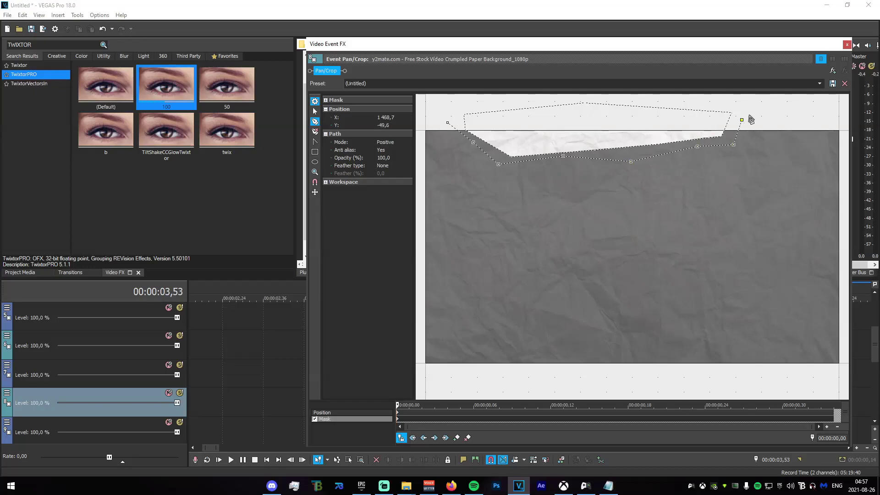
Continue the ceiling's paper outline above the frame, close the path, and exit Pan/Crop
scroll(706, 113, "down", 1)
left_click(710, 115)
left_click(491, 117)
left_click(482, 146)
left_click(846, 45)
Duplicate the ceiling's crumpled paper track and move the copy directly below the floor track
scroll(528, 368, "down", 1)
scroll(528, 368, "up", 3)
left_click_drag(873, 344, 873, 358)
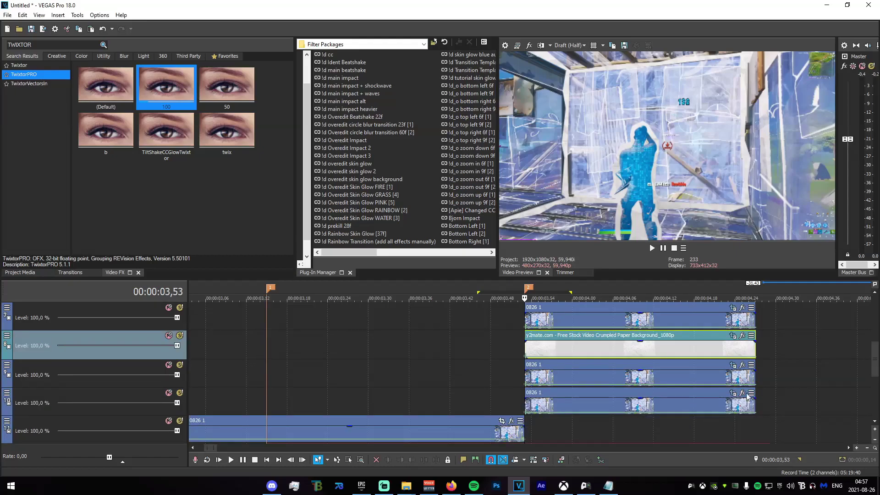
right_click(137, 343)
left_click(155, 225)
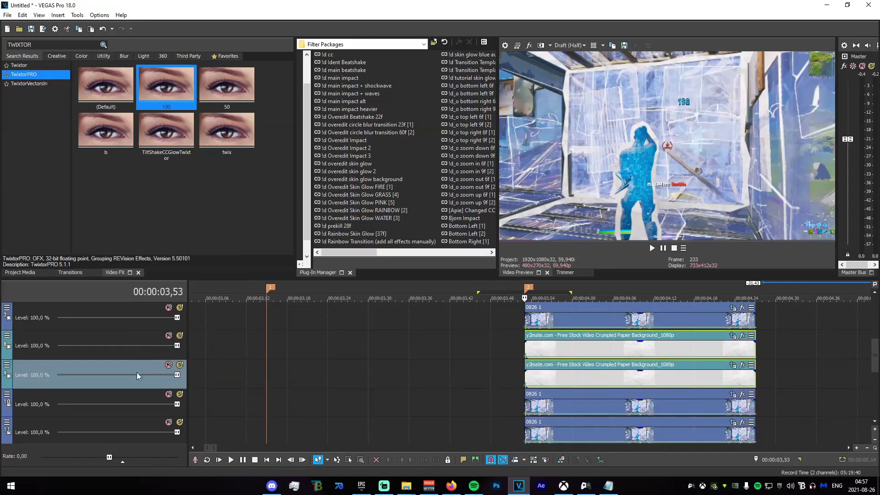
left_click(287, 369)
left_click_drag(154, 367, 143, 417)
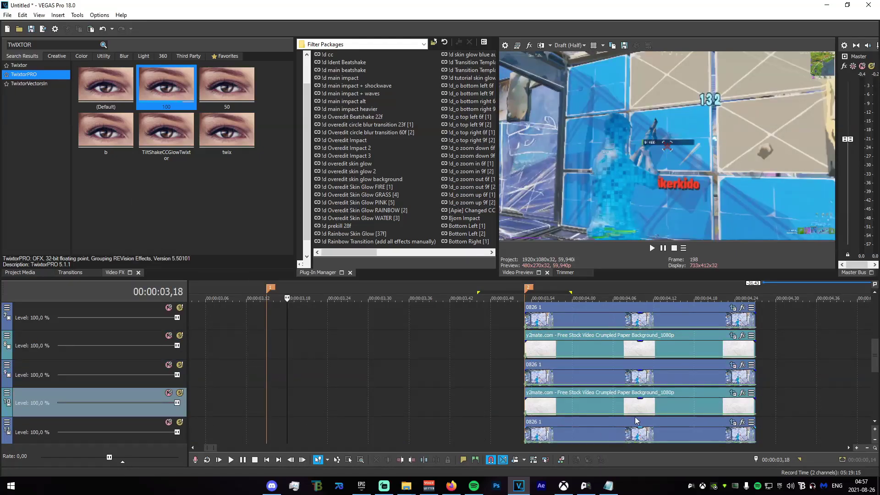
left_click(532, 403)
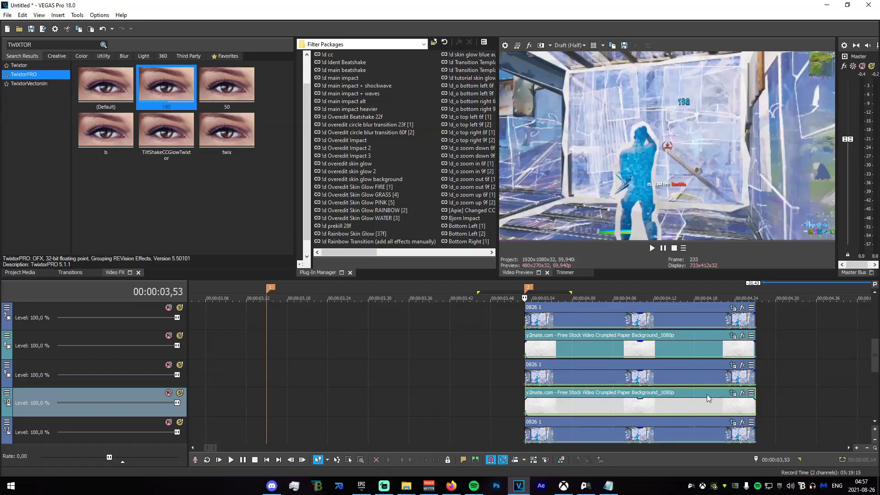
left_click(733, 394)
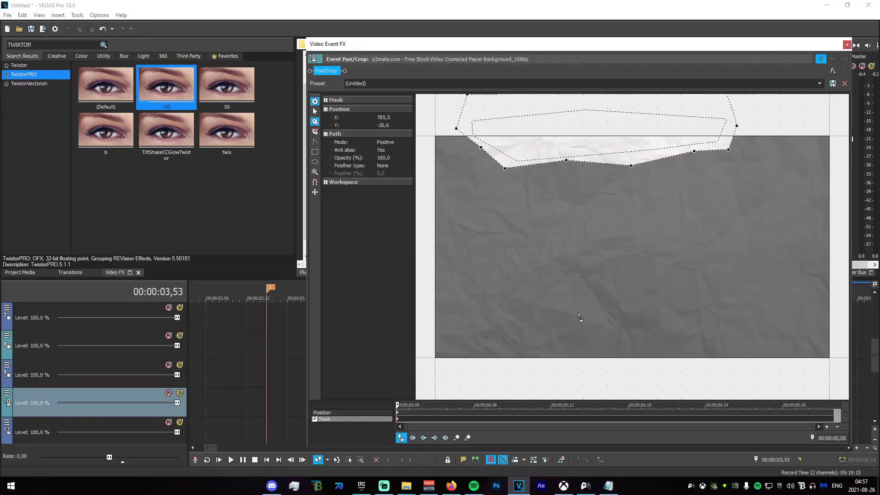
left_click(847, 45)
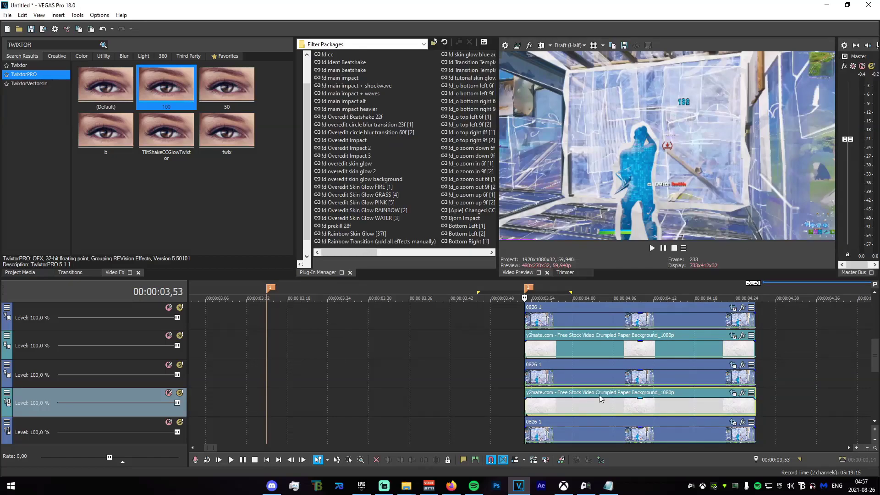
scroll(598, 394, "down", 1)
left_click(578, 427)
right_click(540, 403)
left_click(604, 206)
left_click(657, 393)
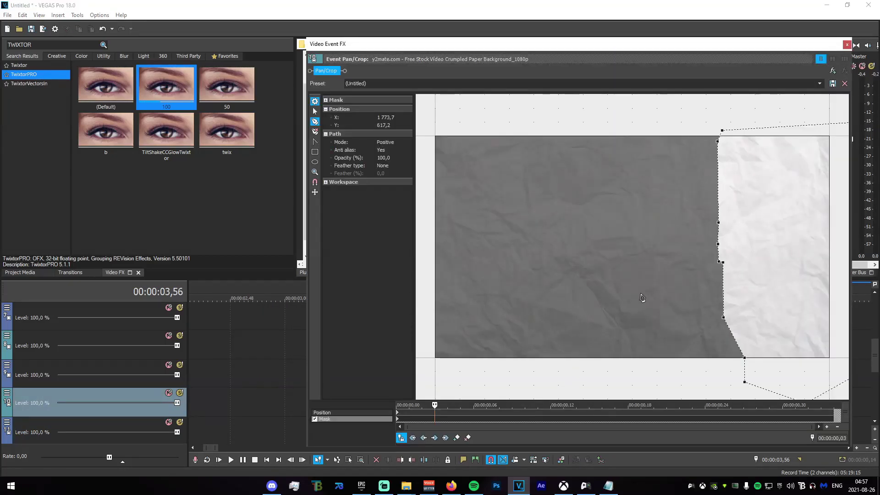
left_click(846, 45)
Copy the floor clip and paste its event attributes onto the crumpled paper clip directly below it
left_click_drag(868, 345, 871, 363)
scroll(872, 367, "down", 1)
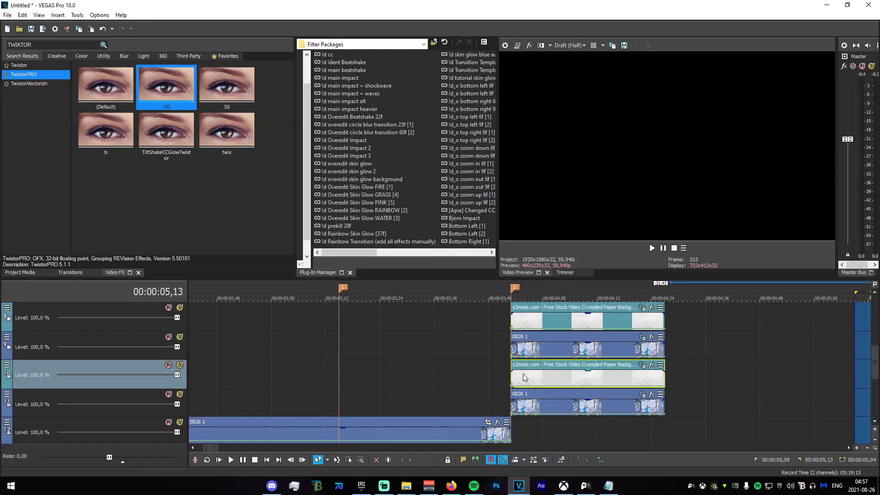
left_click(525, 359)
right_click(514, 385)
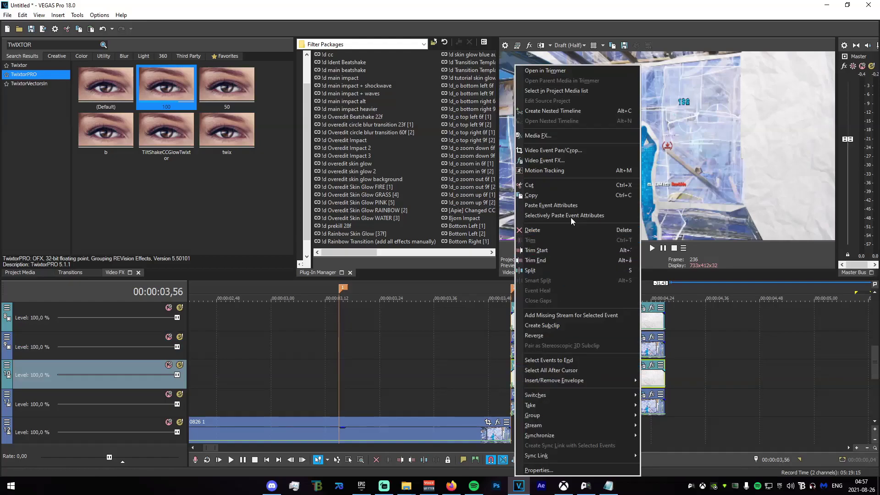
left_click(568, 208)
In the floor paper clip's Pan/Crop mask, trace an uneven outline just above the floor's upper edge, starting at the first frame
left_click(642, 365)
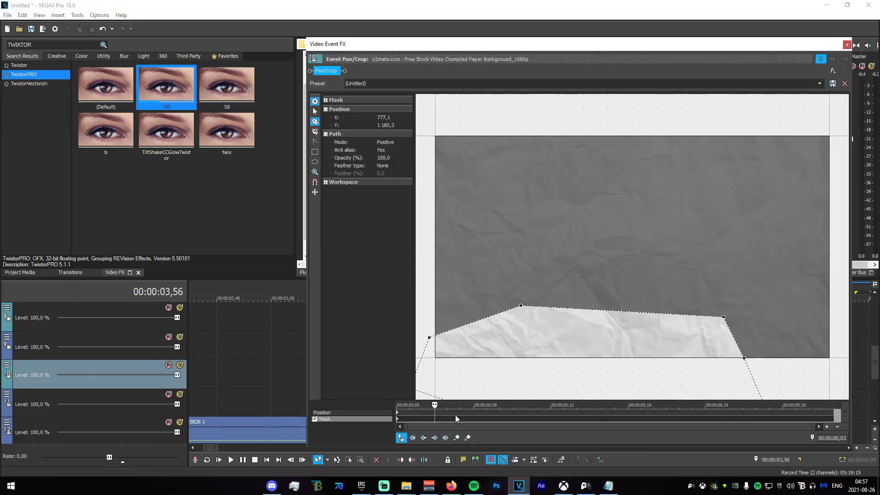
left_click(397, 417)
left_click(428, 328)
left_click(476, 307)
left_click(508, 301)
left_click(551, 300)
left_click(674, 304)
left_click(761, 369)
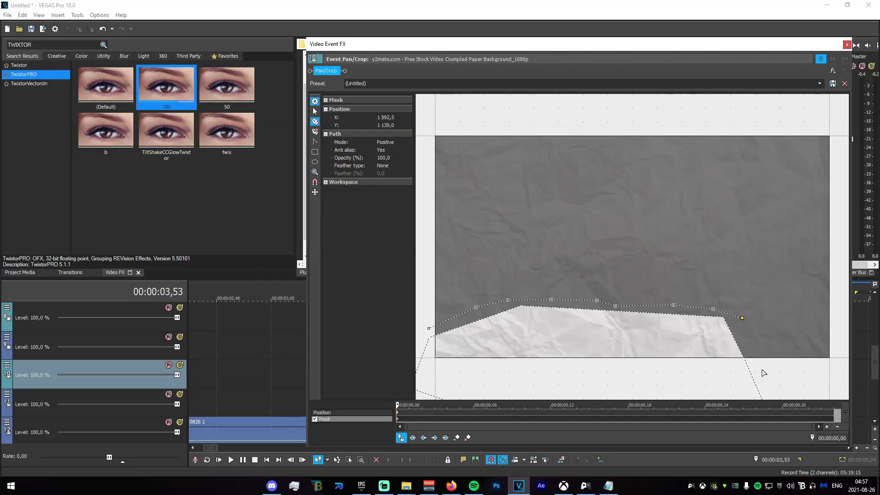
Carry the floor's paper outline around below the frame, close the path, and exit Pan/Crop
scroll(748, 377, "down", 2)
left_click(736, 381)
left_click(574, 395)
left_click(470, 375)
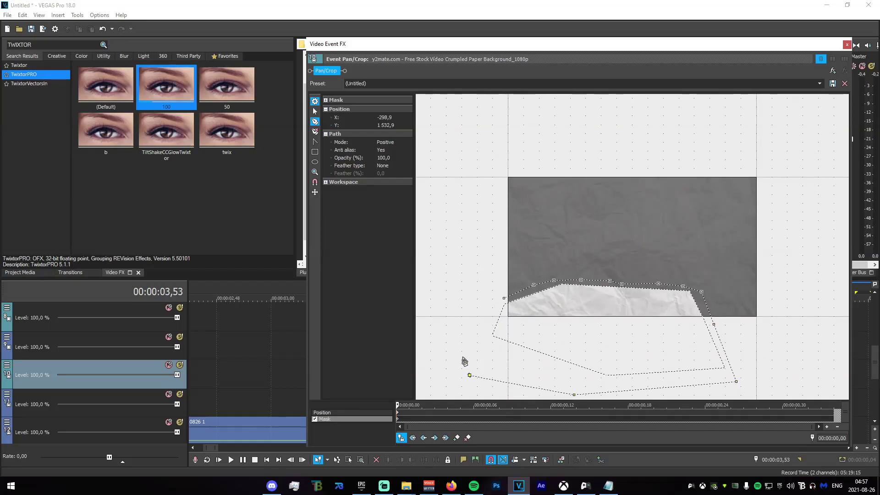
left_click(505, 299)
left_click(847, 44)
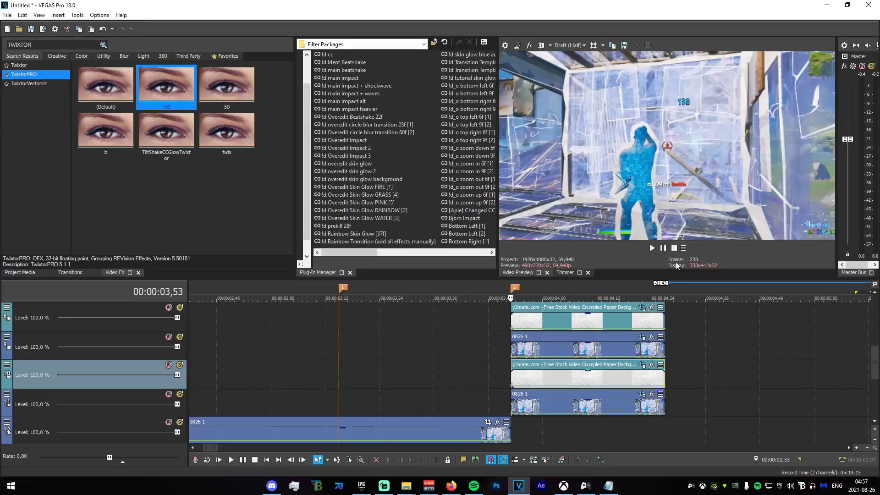
Duplicate the floor's crumpled paper track and move the copy directly below the right wall track
right_click(161, 357)
left_click(225, 256)
left_click(434, 394)
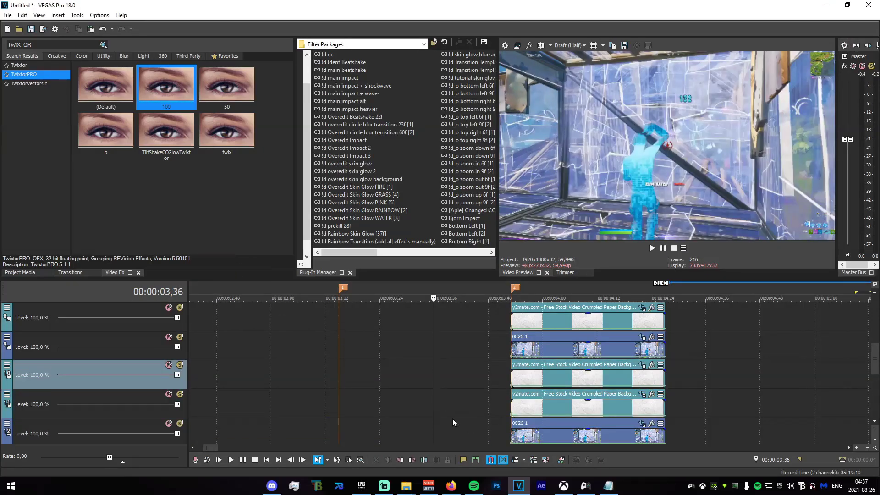
left_click_drag(135, 402, 144, 439)
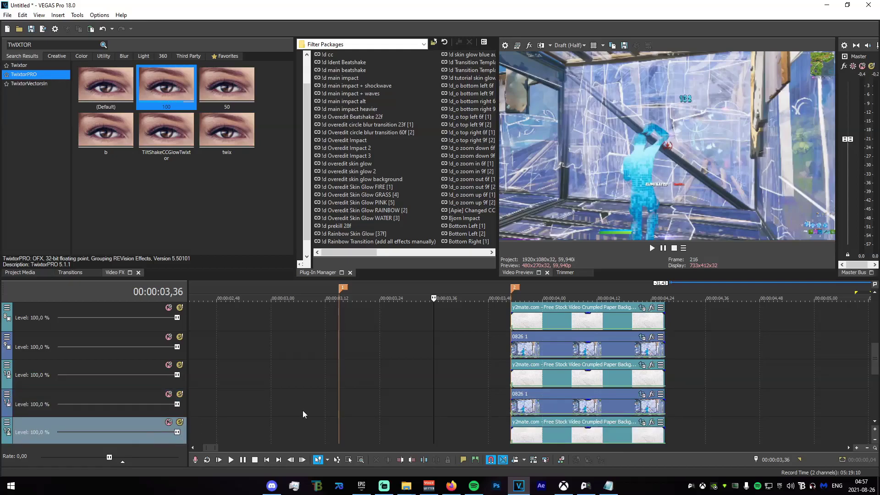
Copy the right wall clip and paste its event attributes onto the duplicated crumpled paper clip below it
scroll(564, 427, "left", 2)
left_click(629, 407)
right_click(611, 437)
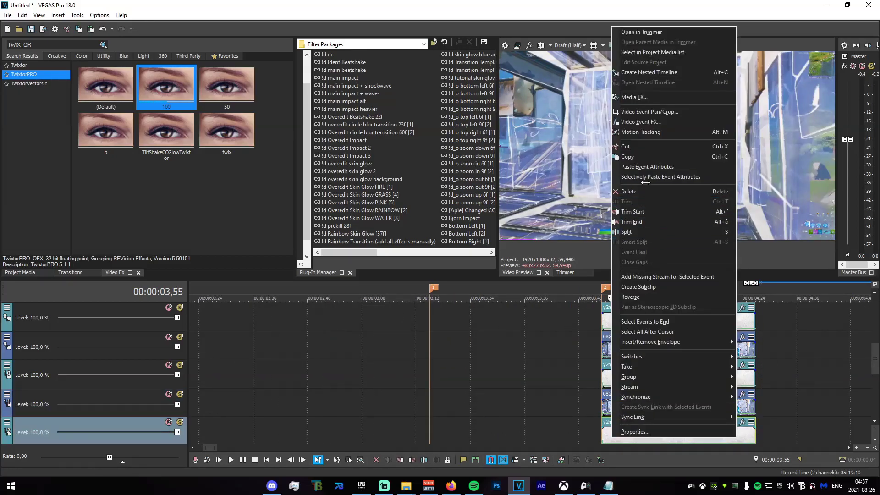
left_click(646, 167)
In the right wall paper clip's Pan/Crop mask, trace an uneven outline just outside the wall's left edge from bottom to top
left_click(733, 422)
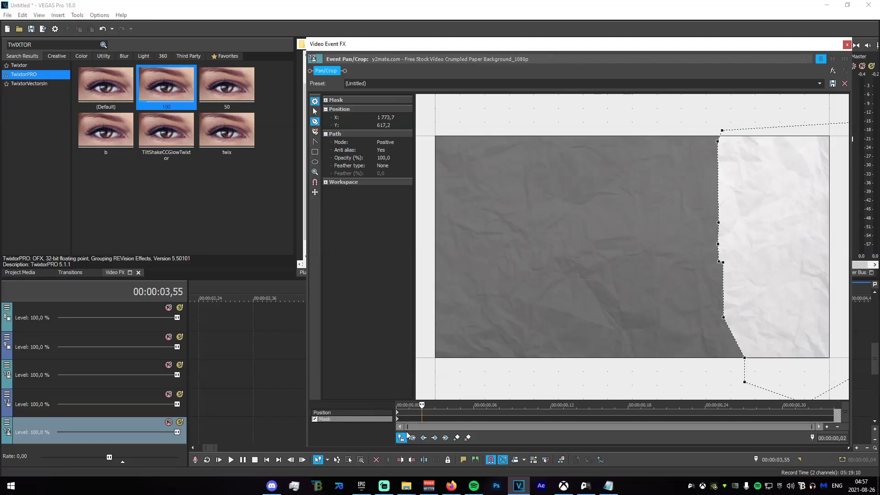
scroll(678, 369, "down", 4)
scroll(701, 370, "up", 3)
scroll(711, 370, "down", 1)
left_click(724, 349)
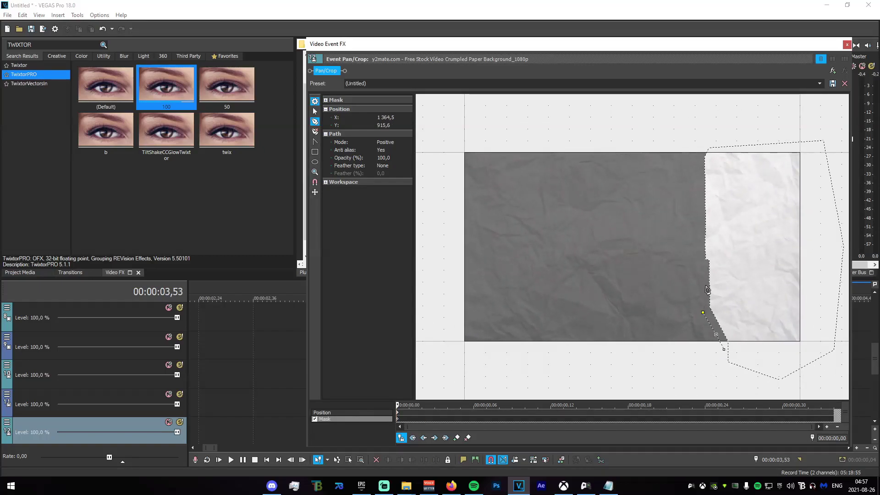
left_click(699, 248)
left_click(701, 207)
left_click(690, 157)
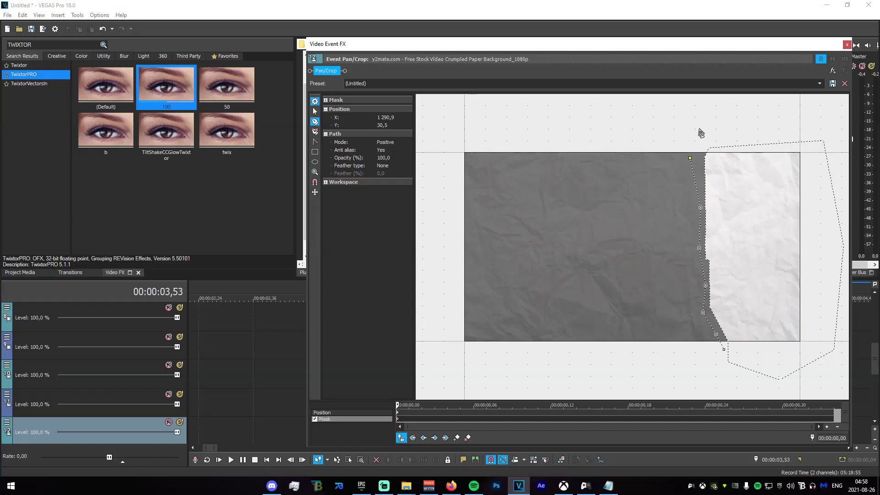
left_click(699, 128)
Carry the right wall's paper outline around outside the frame and close the path at its starting point
scroll(761, 138, "down", 2)
left_click(761, 136)
left_click(842, 278)
left_click(773, 379)
left_click(662, 381)
left_click(694, 314)
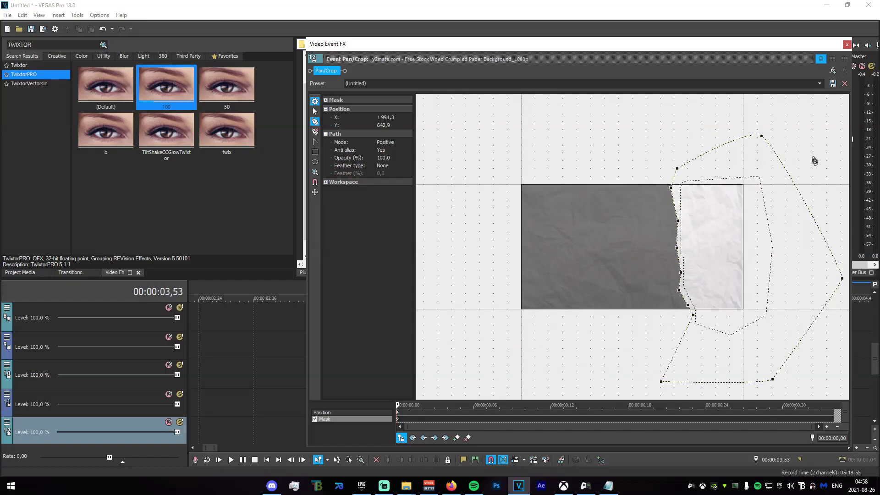
Close the right wall paper's Pan/Crop window and check the layered cutouts just after the second marker
left_click(846, 44)
left_click_drag(453, 395, 524, 394)
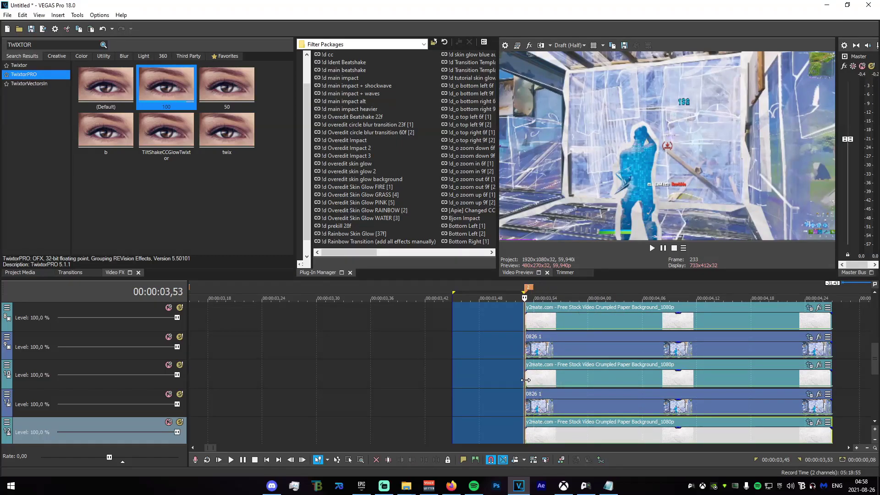
left_click_drag(873, 357, 871, 309)
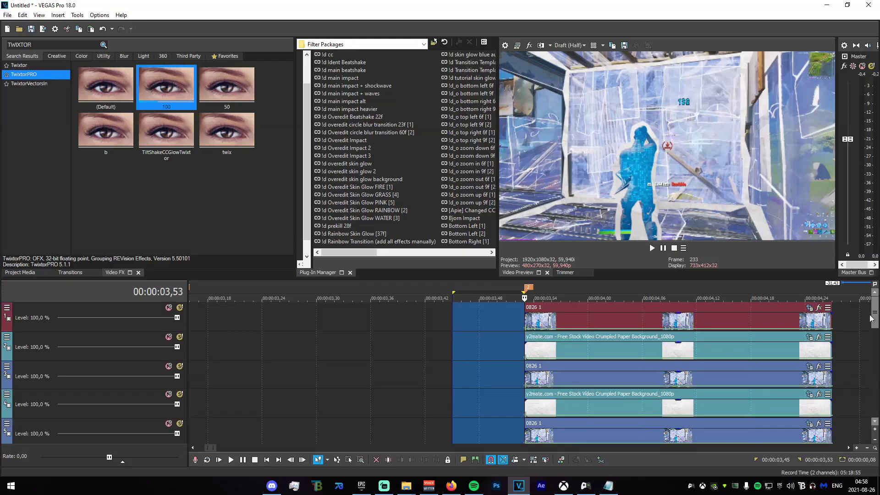
left_click(859, 376)
left_click(500, 423)
left_click(588, 409)
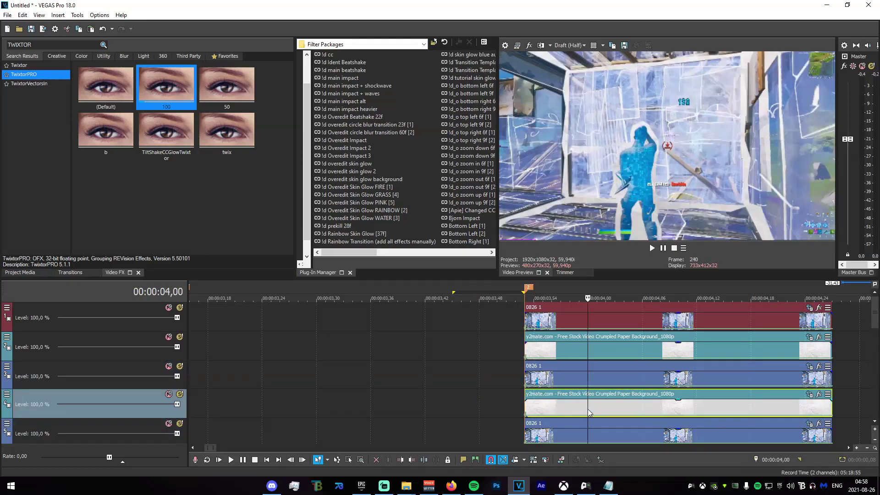
Try to move the crumpled paper track 4 below the masked scene track beneath it, and undo the move
left_click_drag(108, 404, 113, 438)
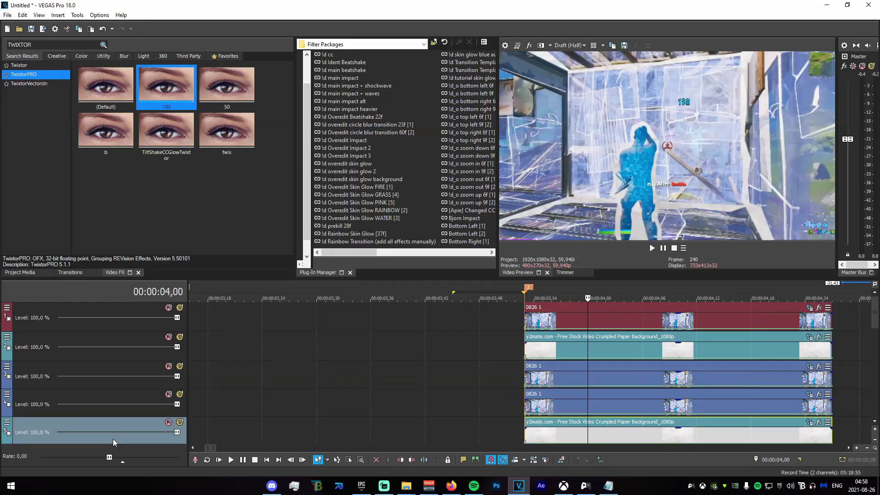
mouse_move(874, 323)
left_mouse_down()
mouse_move(873, 344)
mouse_move(873, 326)
left_mouse_up()
key("ctrl+z")
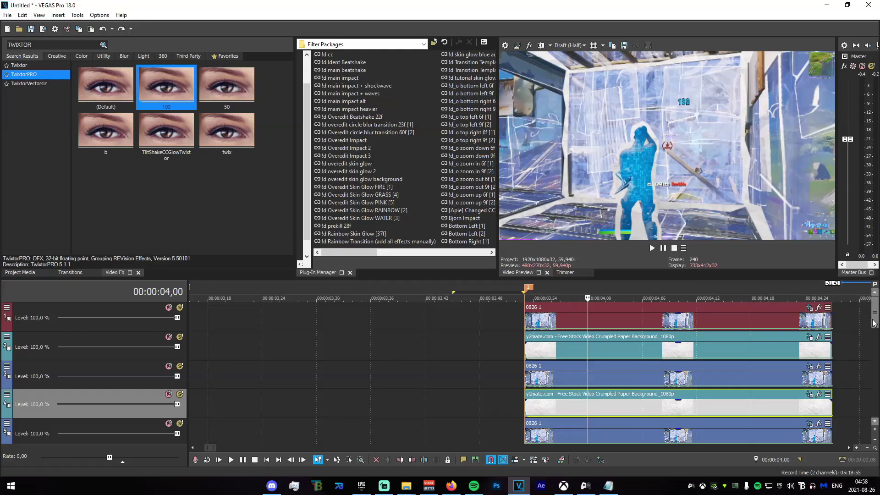
Find the S_DropShadow effect and apply its backdrop preset to the character clip on the top track
left_click(583, 379)
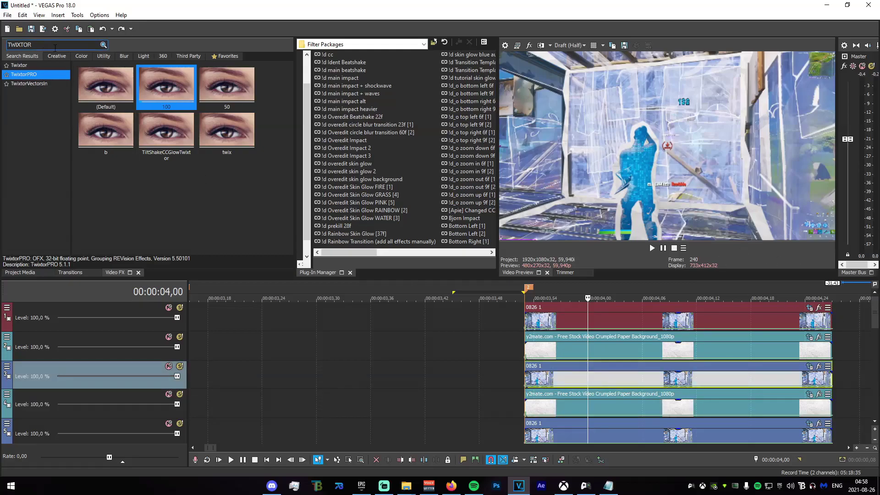
left_click_drag(32, 45, 2, 48)
type("dropsha")
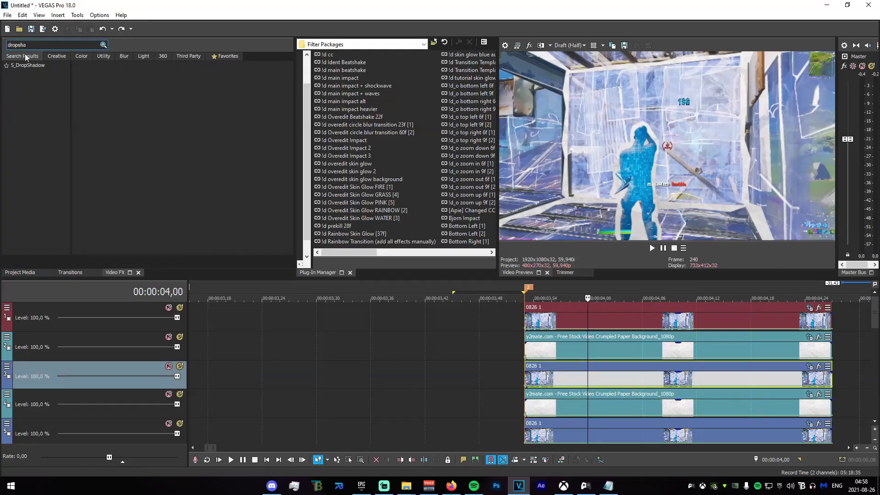
left_click(29, 65)
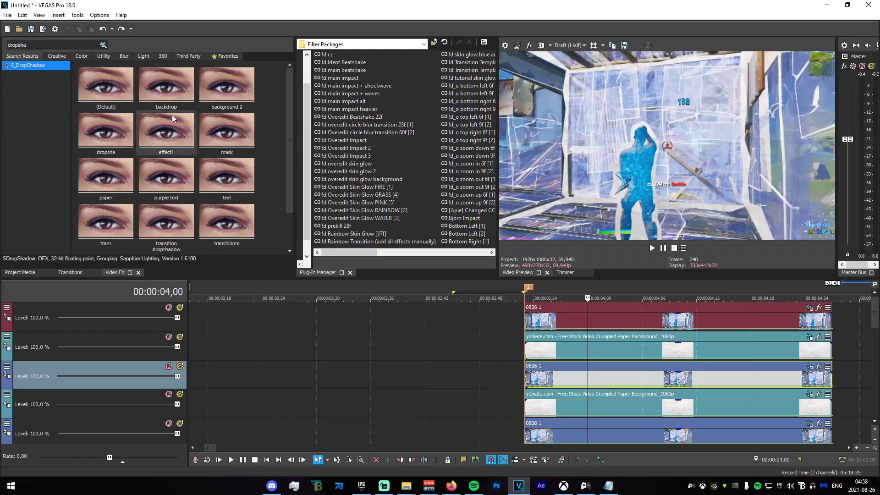
left_click_drag(178, 95, 590, 319)
Set the character's drop shadow opacity to 0,578, store it in the backdrop preset, and close the effect window
left_click_drag(852, 95, 516, 95)
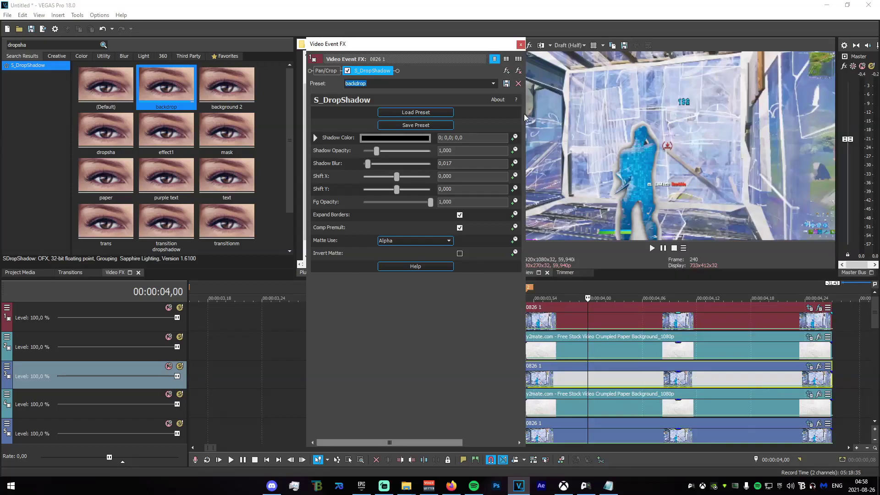
left_click_drag(448, 49, 363, 33)
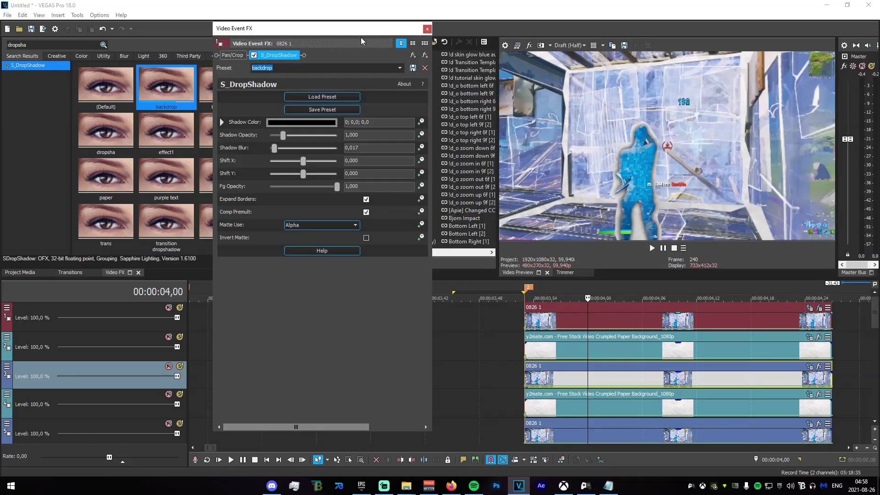
left_click_drag(283, 136, 277, 136)
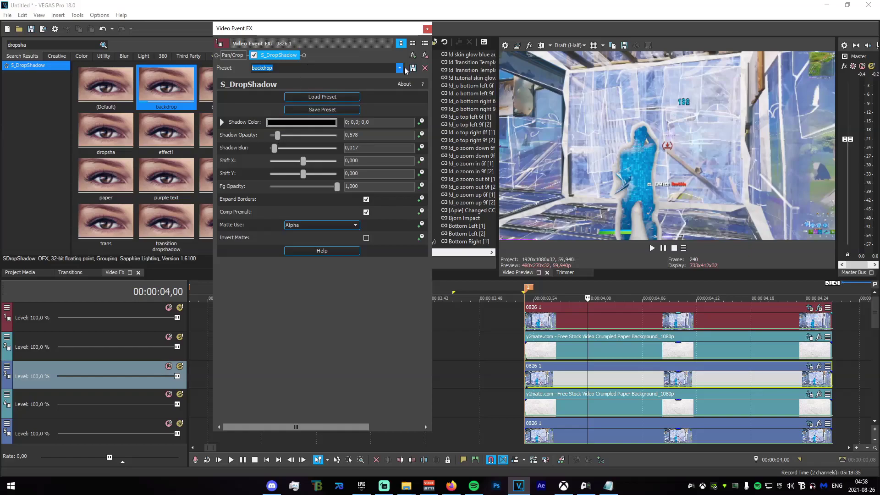
left_click(427, 28)
Search the video effects for S_DropShadow again and apply its backdrop preset to the masked scene clip on track 3
left_click_drag(77, 47, 0, 50)
key("BackSpace")
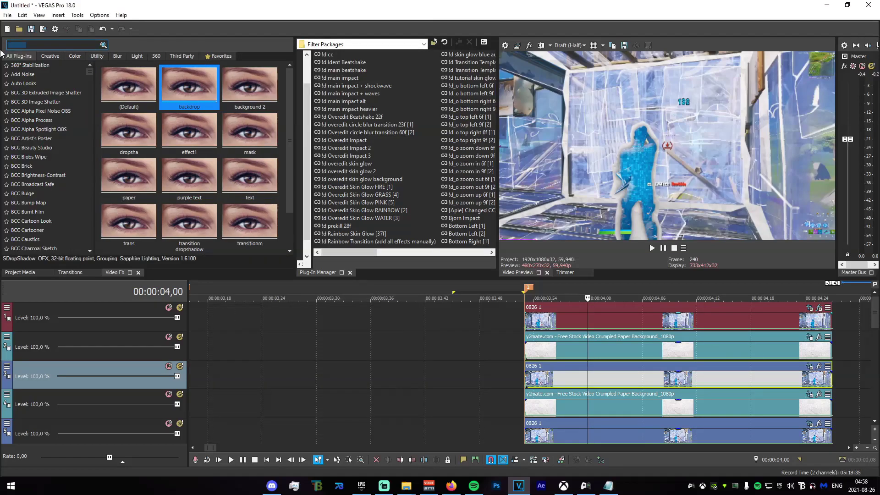
type("dgo")
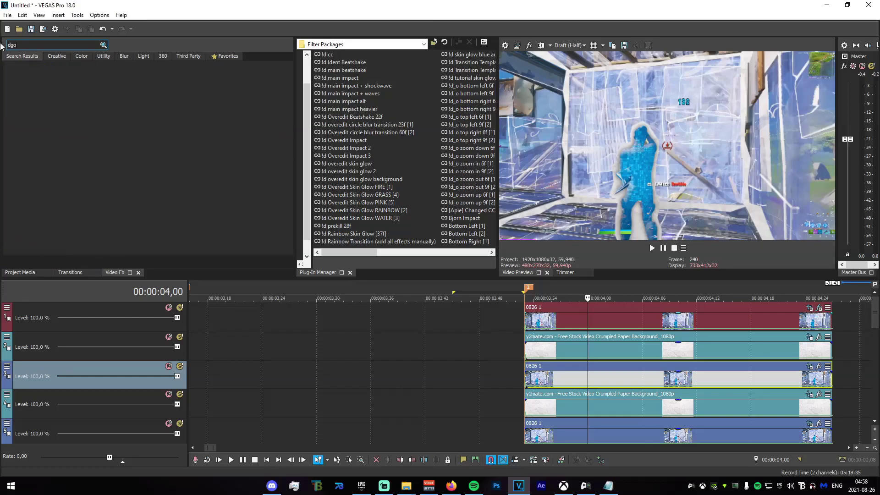
type("ps")
key("BackSpace")
key("BackSpace")
key("BackSpace")
key("BackSpace")
key("BackSpace")
type("dropsha")
left_click(28, 65)
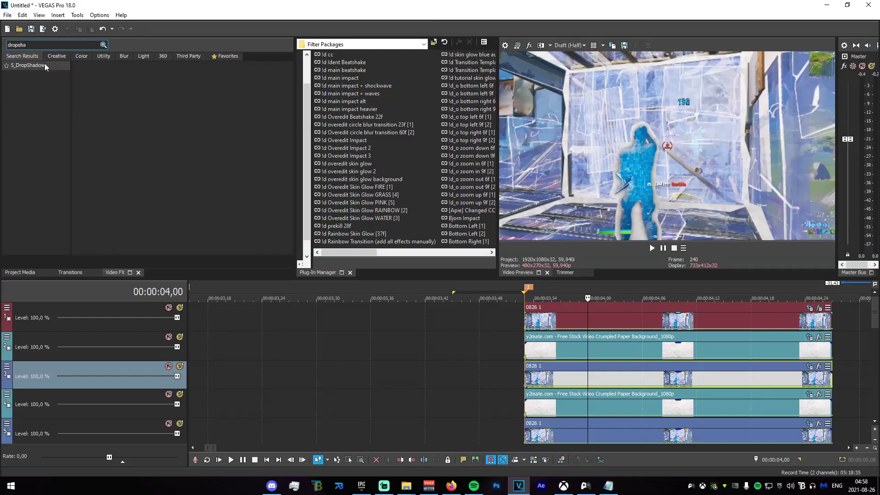
left_click(169, 94)
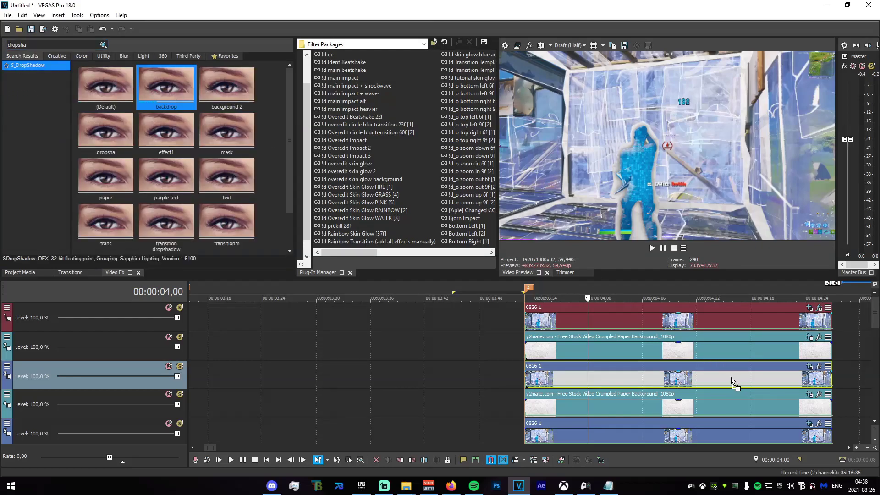
left_click_drag(732, 380, 732, 379)
left_click(425, 27)
Apply the backdrop drop shadow preset to the masked scene clips on tracks 5 and 7
left_click_drag(166, 87, 512, 238)
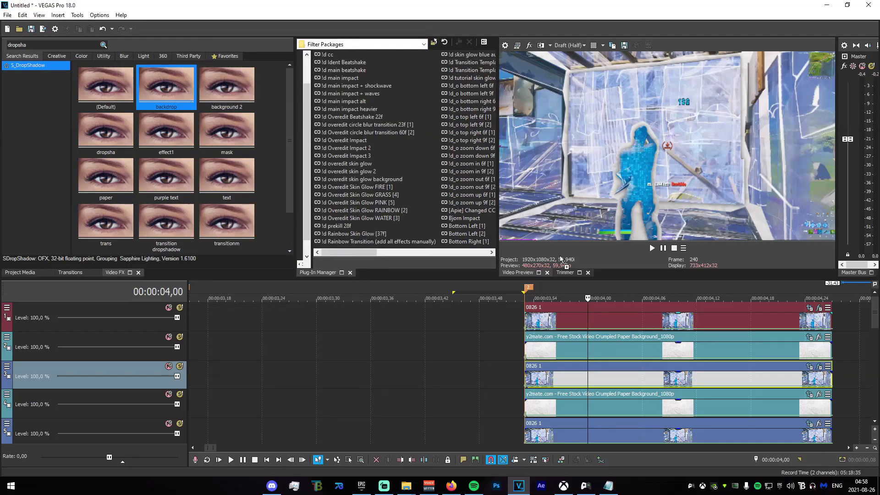
left_click_drag(682, 441, 682, 441)
left_click_drag(873, 307, 873, 321)
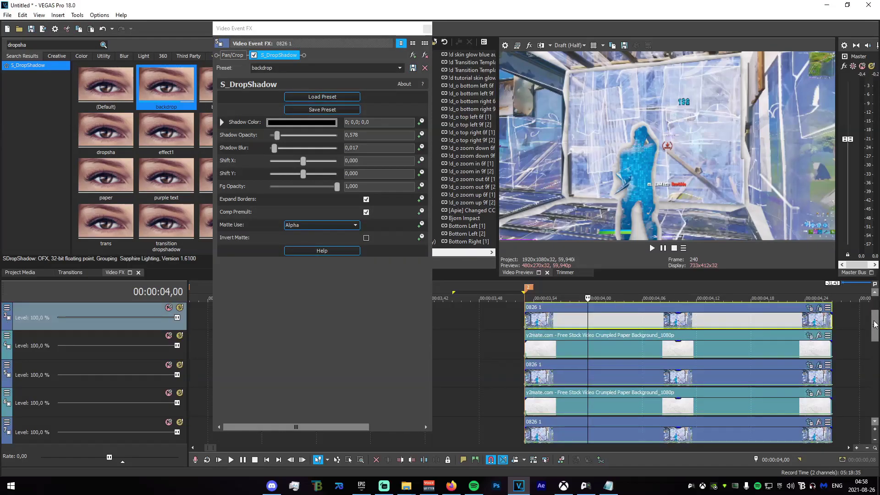
left_click(427, 28)
left_click_drag(166, 88, 686, 394)
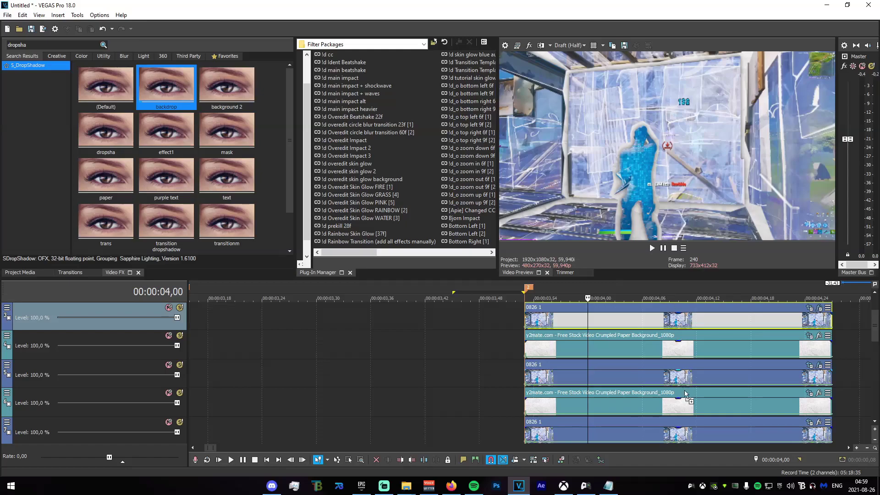
left_click_drag(642, 426, 641, 427)
Apply the backdrop drop shadow preset to the masked scene clips on tracks 9 and 11
scroll(874, 348, "down", 3)
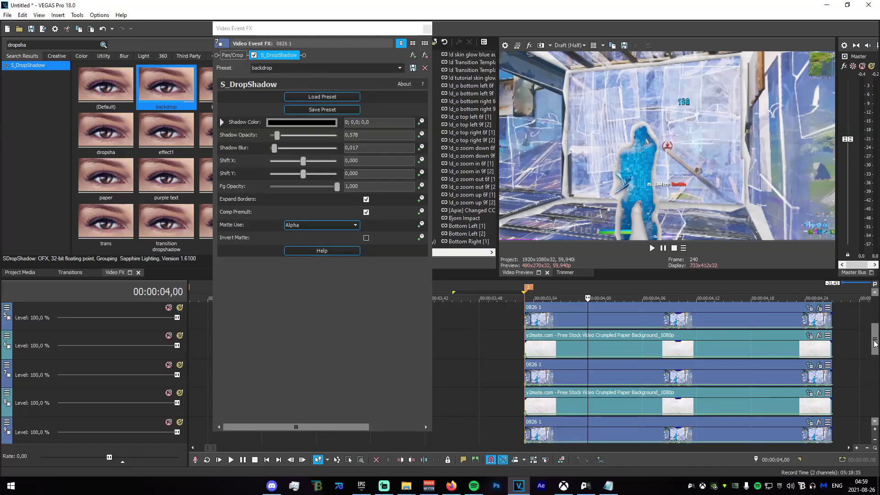
left_click(427, 28)
left_click_drag(178, 101, 687, 401)
left_click_drag(875, 346, 875, 372)
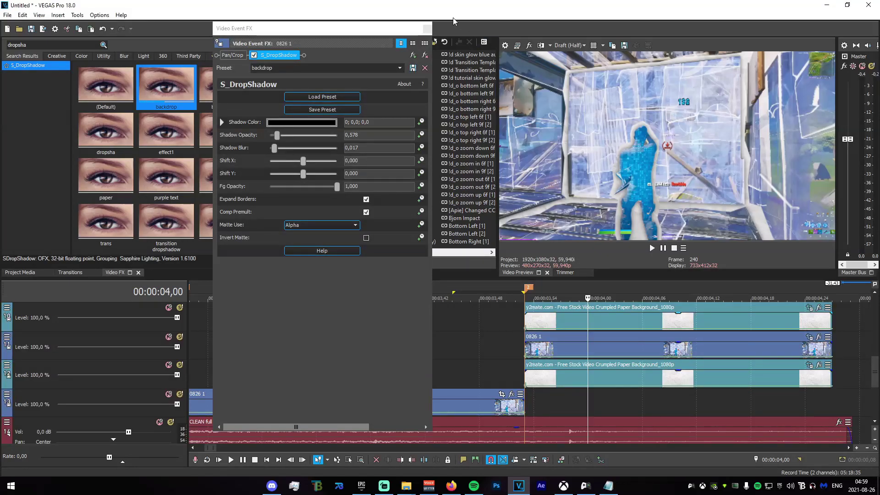
left_click(427, 28)
mouse_move(165, 87)
left_mouse_down()
mouse_move(602, 321)
mouse_move(615, 344)
left_mouse_up()
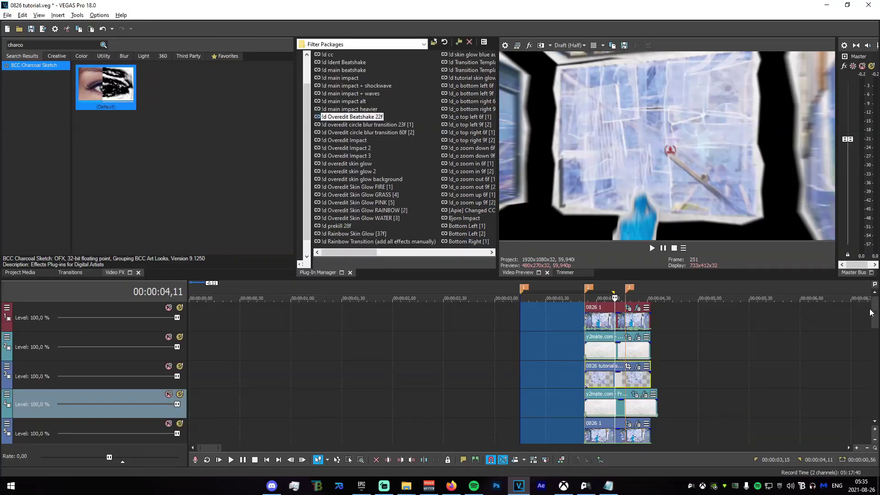
Add the Astral Projection background video on a new track below all others, starting at the first marker
left_click_drag(870, 313, 870, 398)
mouse_move(456, 486)
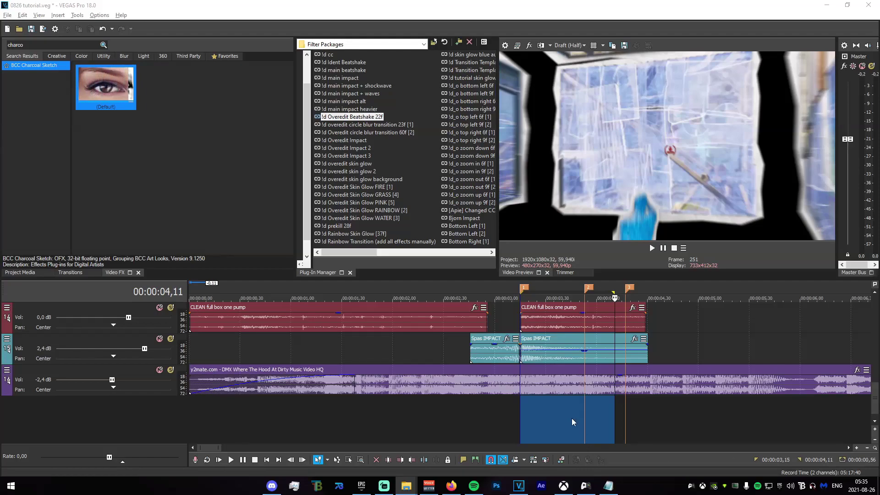
mouse_move(533, 406)
left_mouse_down()
mouse_move(516, 408)
mouse_move(525, 410)
left_mouse_up()
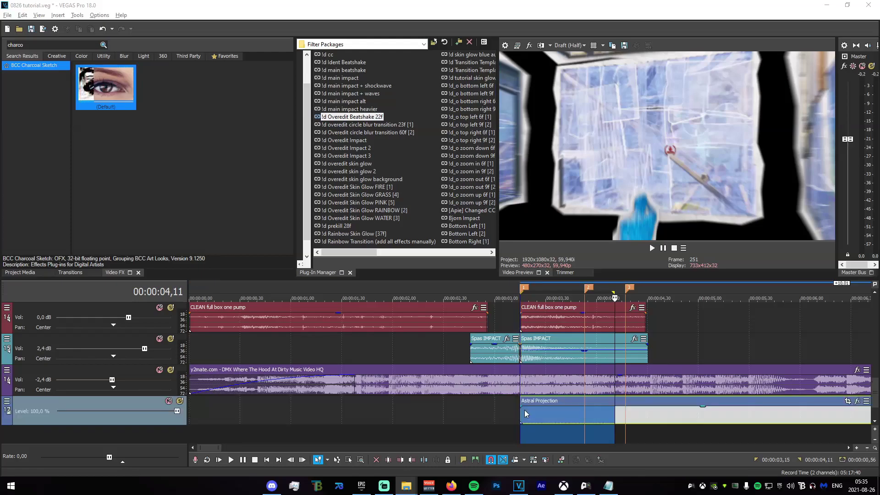
left_click_drag(470, 428, 614, 424)
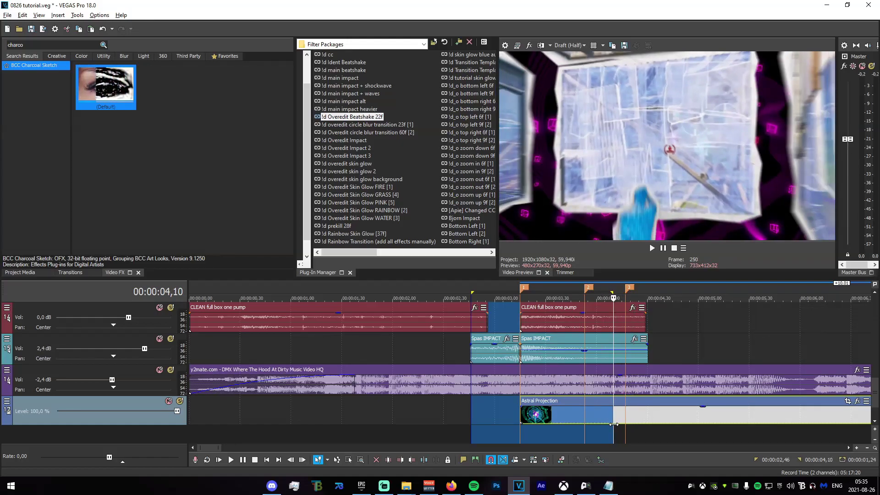
left_click(391, 483)
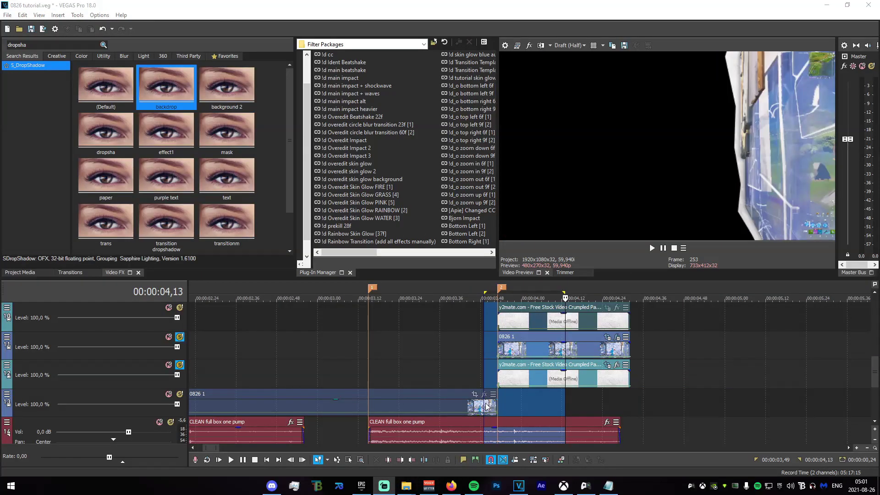
Review the frames around the second marker and toggle solo on the top track on and off
left_click_drag(328, 383, 507, 383)
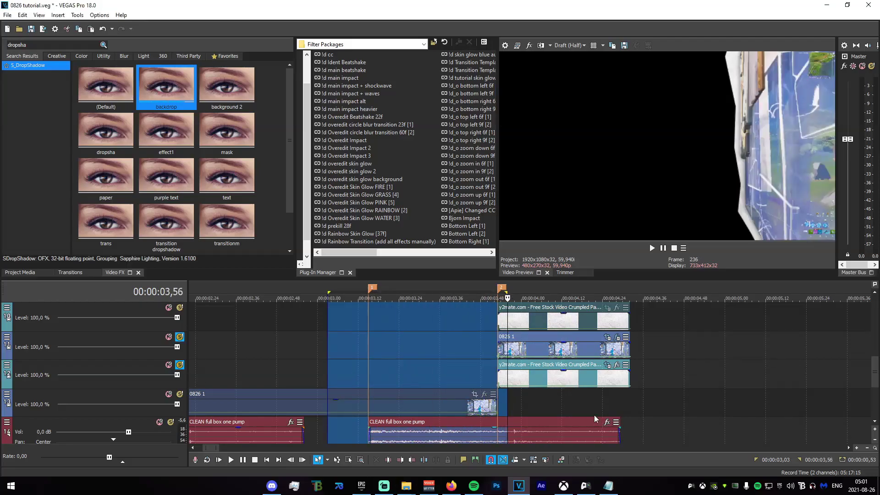
left_click_drag(425, 375, 525, 383)
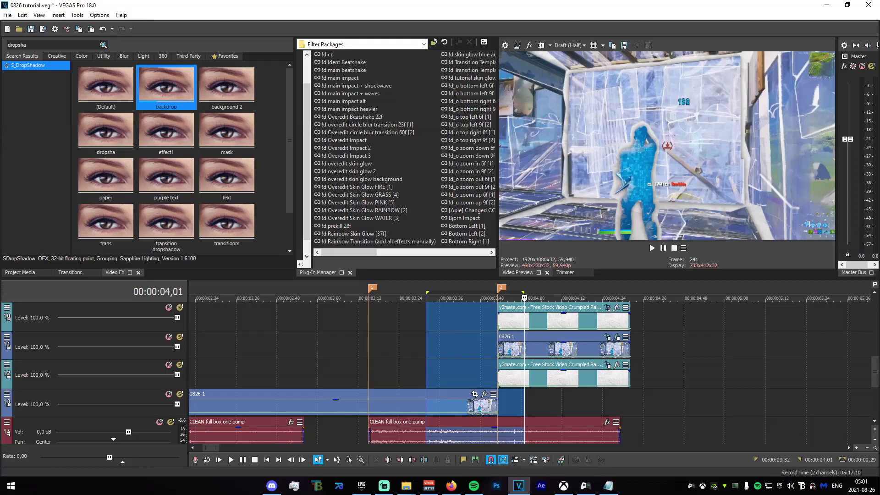
left_click_drag(876, 371, 874, 315)
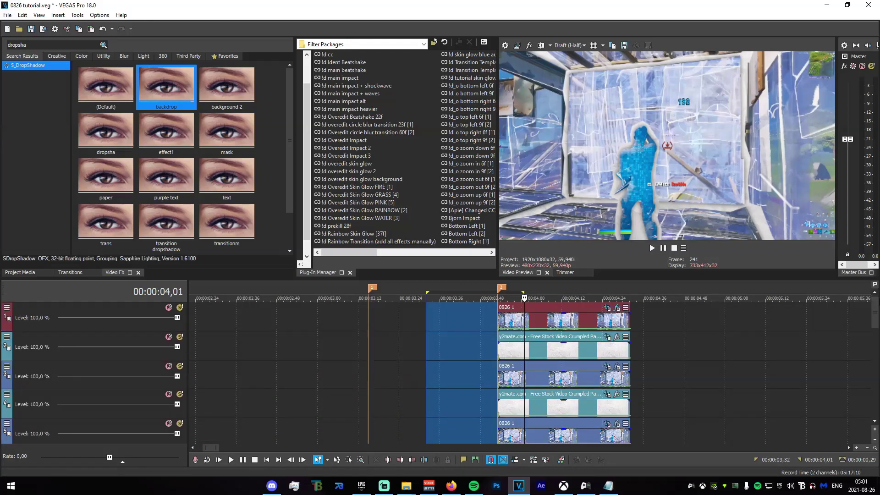
left_click(180, 307)
left_click(180, 308)
Find S_BlurMoCurves and apply its Default preset to the character clip starting at the second marker
left_click(505, 326)
left_click(503, 351)
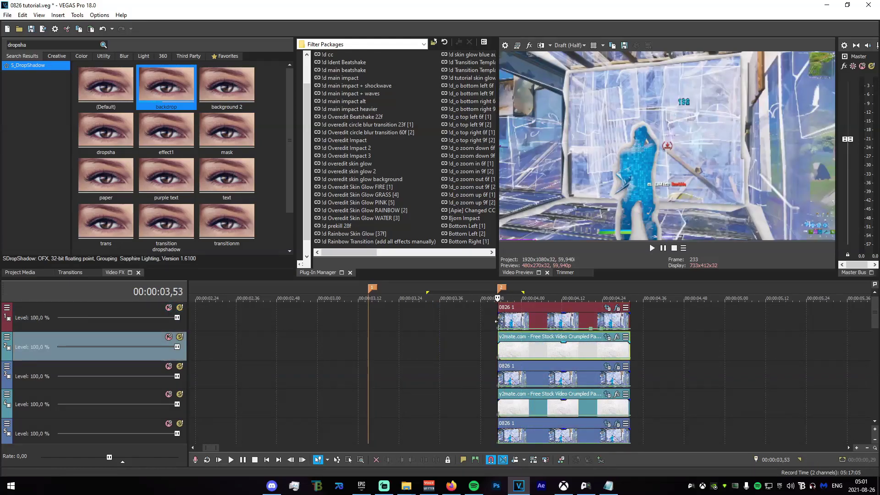
type("blurmocur")
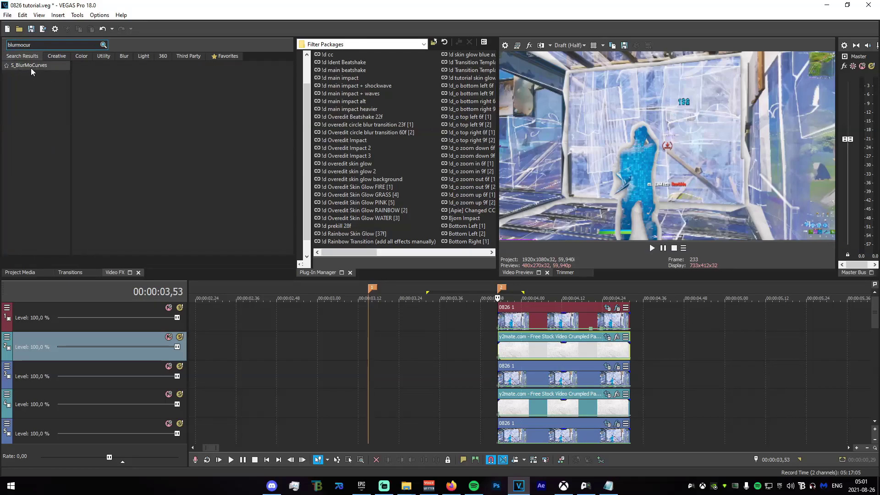
left_click(31, 67)
left_click(122, 92)
left_click_drag(562, 303, 561, 309)
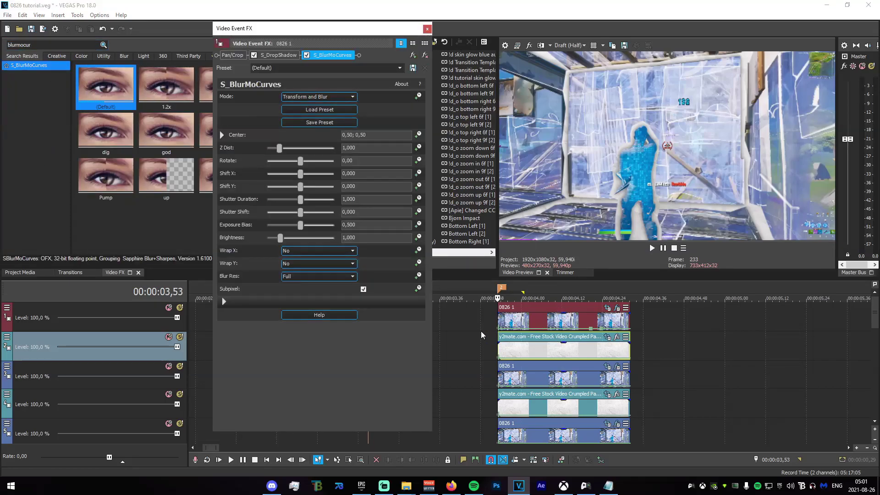
Play the music across the second marker to find the next beat, and add a third marker at 00:00:04,17
left_click_drag(874, 318, 874, 392)
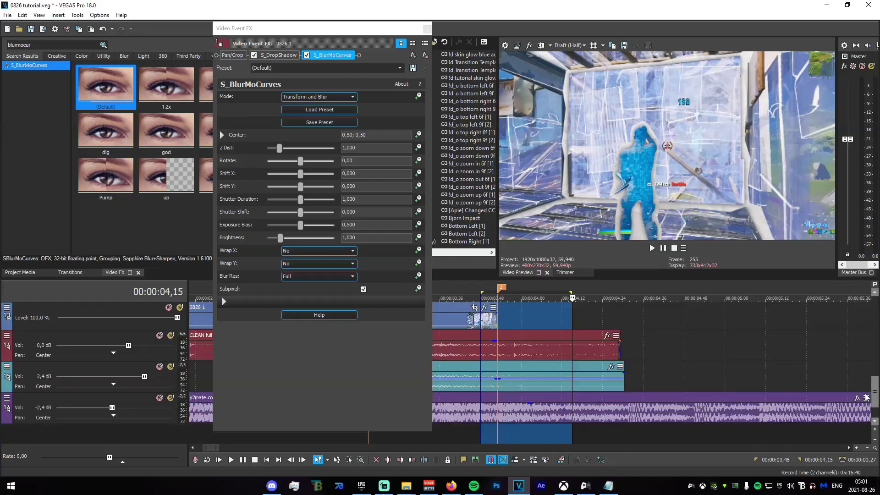
left_click(465, 439)
key("space")
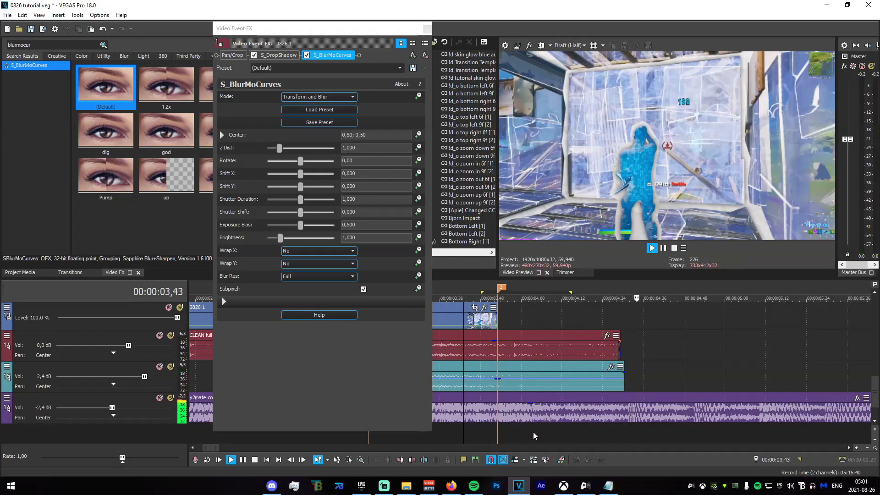
key("space")
mouse_move(562, 314)
left_mouse_down()
mouse_move(586, 314)
mouse_move(574, 316)
left_mouse_up()
left_click(575, 316)
left_click_drag(874, 391, 875, 278)
scroll(617, 352, "up", 1)
left_click_drag(525, 317, 528, 318)
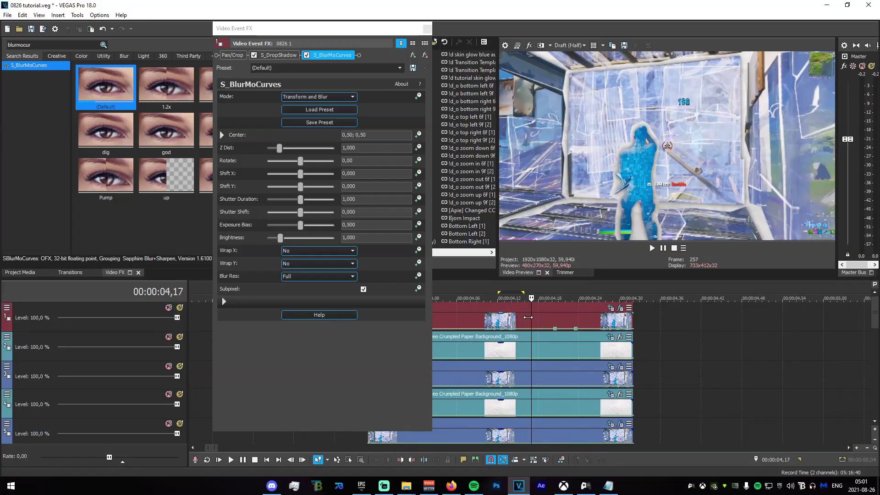
scroll(506, 333, "down", 3)
Animate Shift Y in the character clip's S_BlurMoCurves, with a value of -0,650 at the third marker
left_click(544, 309)
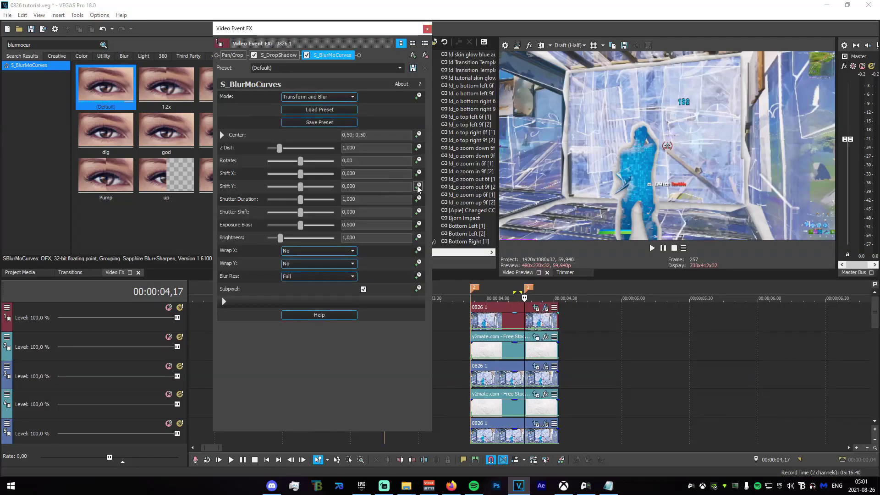
left_click(418, 186)
left_click_drag(300, 186, 257, 185)
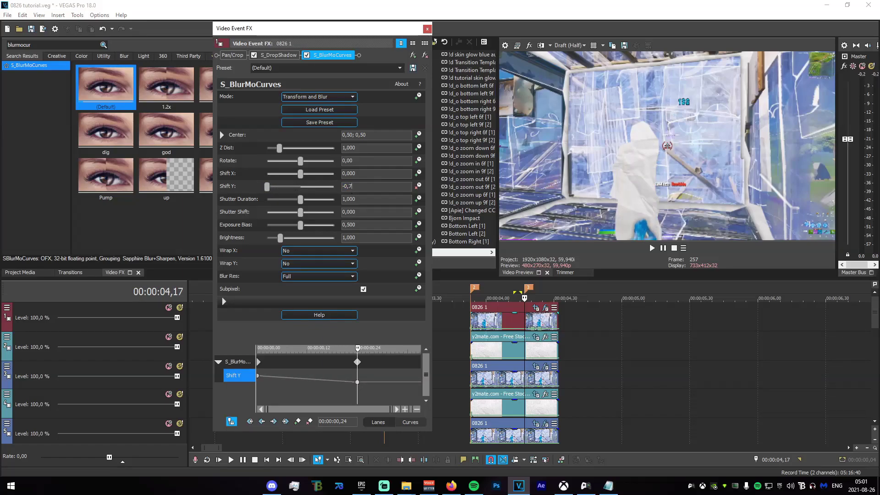
key("Return")
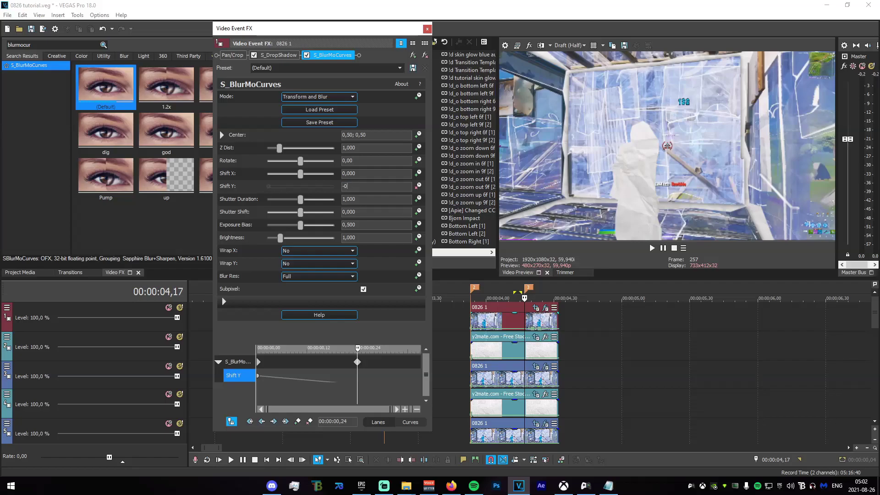
type("-0,6")
key("Return")
Set the character clip's first Shift Y keyframe to Slow Fade and play back the motion from the second marker
right_click(258, 376)
left_click(295, 343)
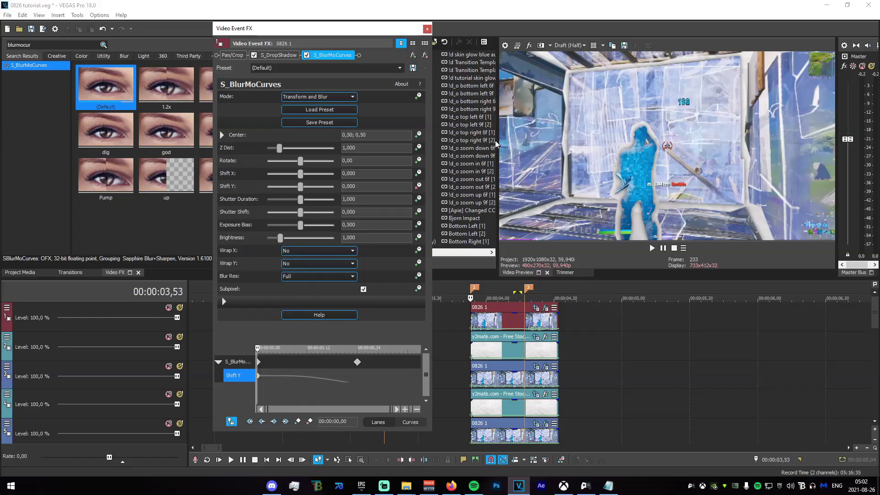
left_click(426, 30)
key("space")
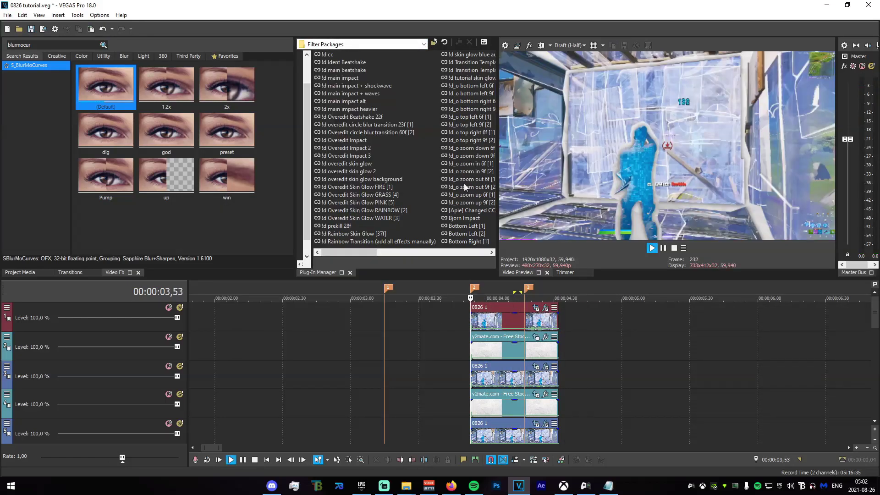
key("space")
Reuse the character clip's Shift Y value of -0,650 in a new Default S_BlurMoCurves on track 2's paper clip, keyframed at the third marker
left_click(526, 323)
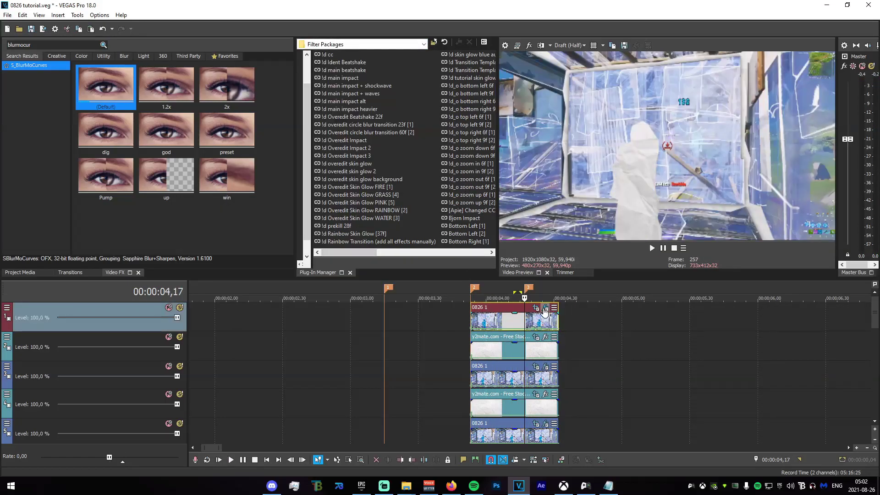
left_click(545, 308)
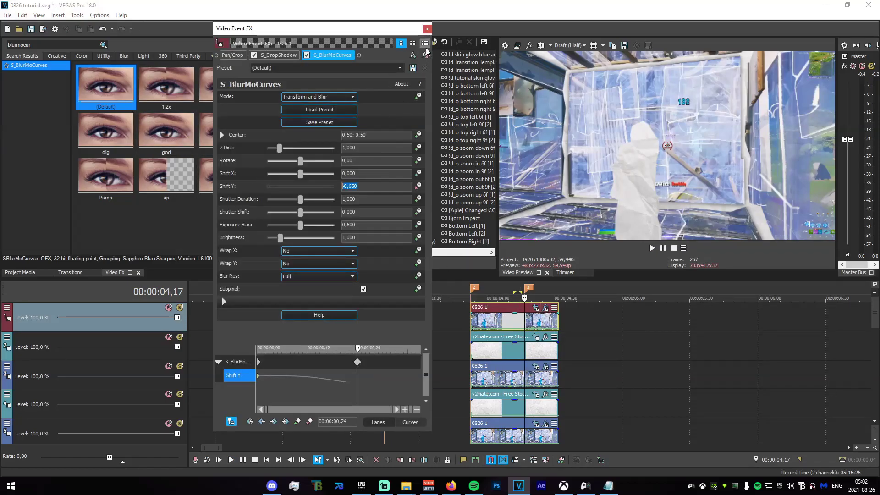
left_click(427, 28)
left_click_drag(521, 349, 521, 349)
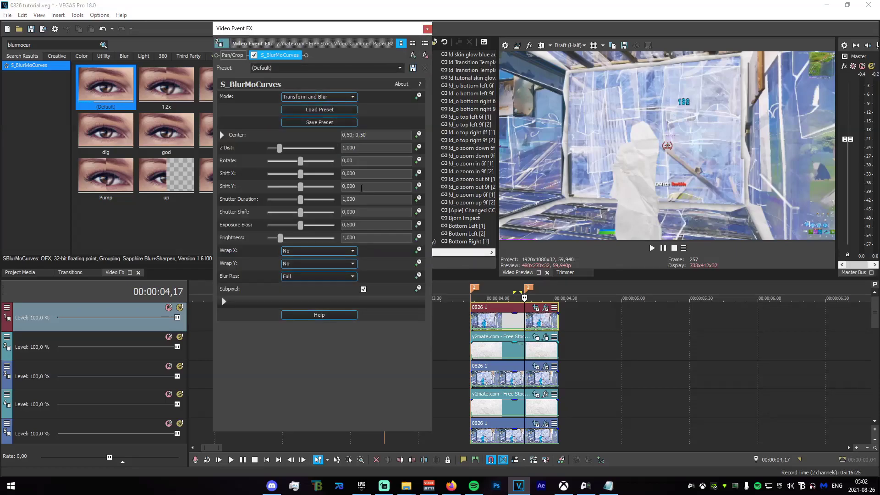
left_click(418, 185)
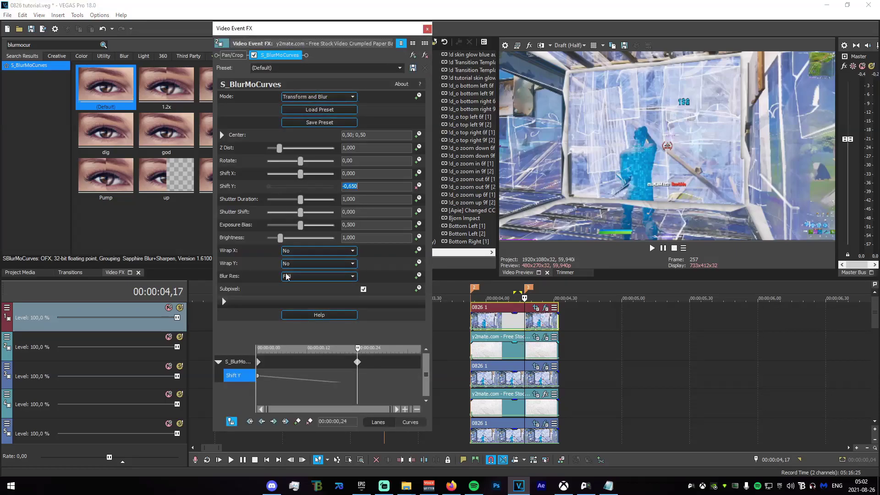
Set the first Shift Y keyframe of the paper clip on track 2 to Slow Fade and scrub to the third marker
right_click(258, 377)
left_click(295, 337)
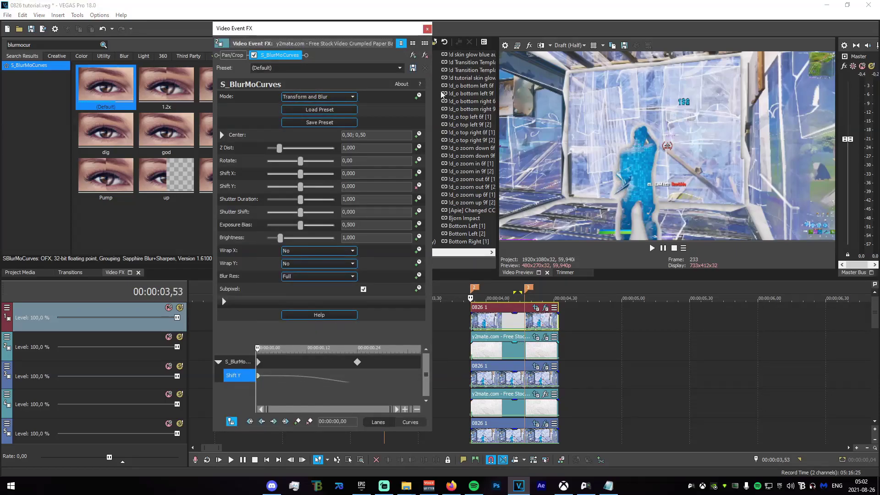
left_click(427, 29)
left_click_drag(449, 340, 525, 352)
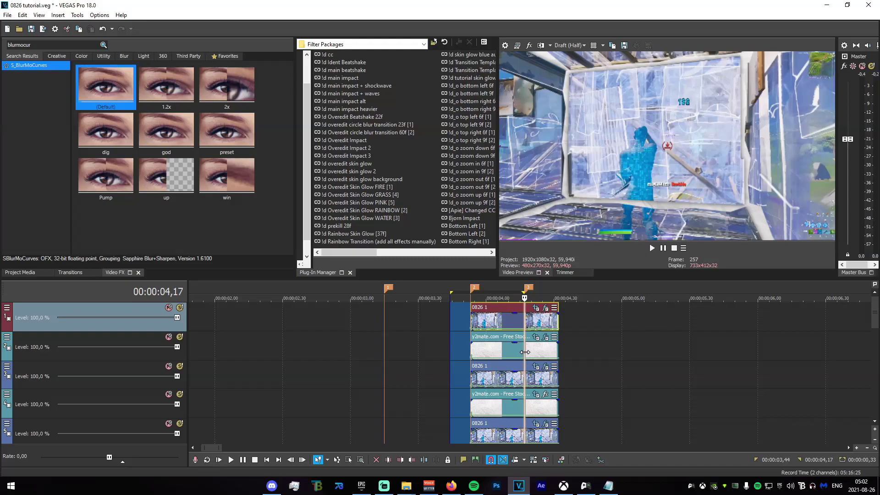
left_click(526, 352)
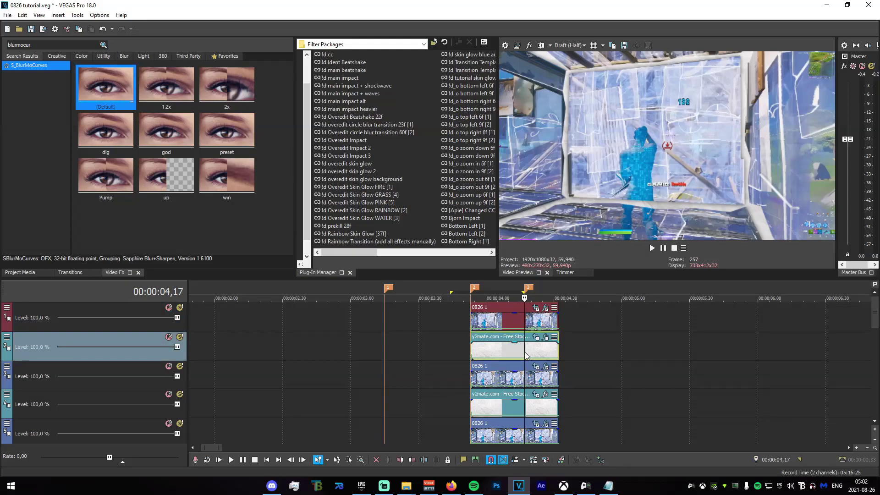
Solo tracks 3, 5 and 9 one at a time to examine which cutout each layer holds
left_click(180, 366)
left_click(179, 366)
scroll(874, 321, "down", 1)
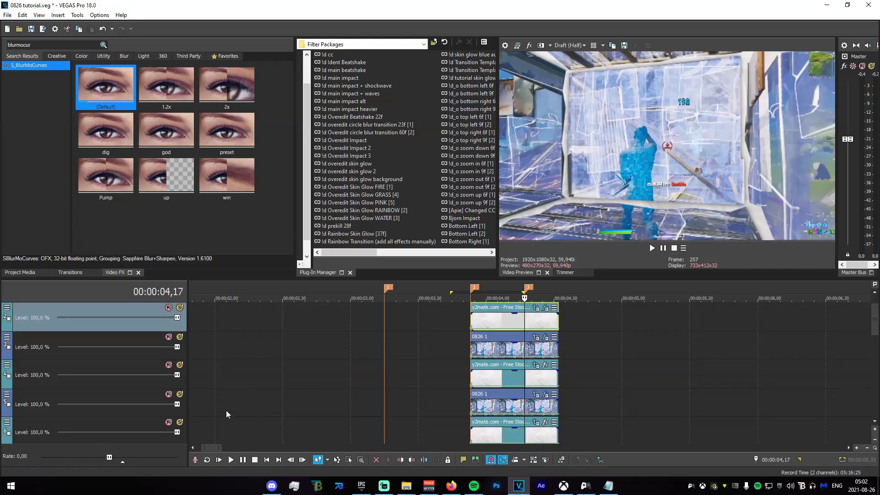
left_click(182, 397)
left_click(181, 394)
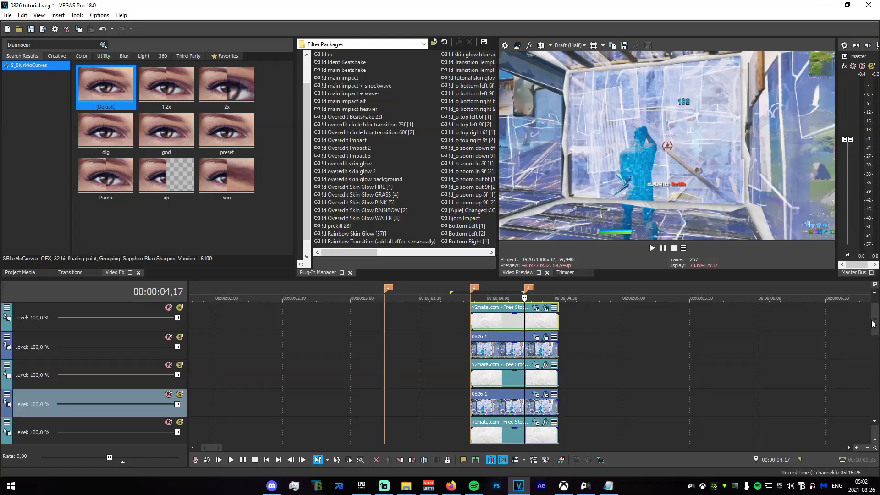
scroll(873, 324, "down", 4)
left_click(180, 394)
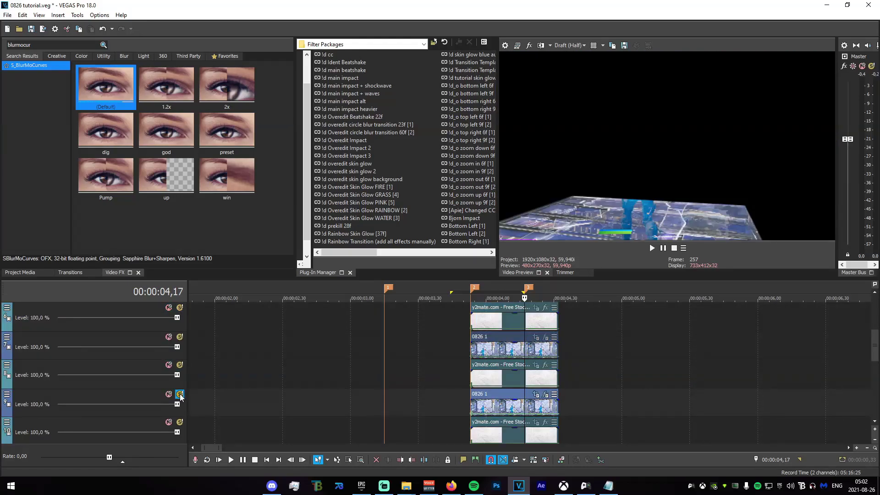
left_click(181, 395)
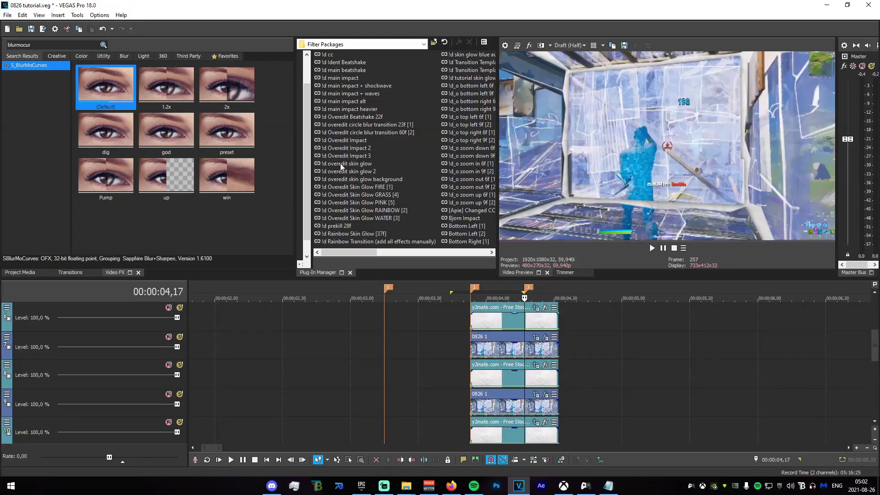
Apply the Default S_BlurMoCurves to the floor clip on track 9 and animate Shift Y downward to the third marker with a Slow Fade
left_click_drag(133, 104, 524, 406)
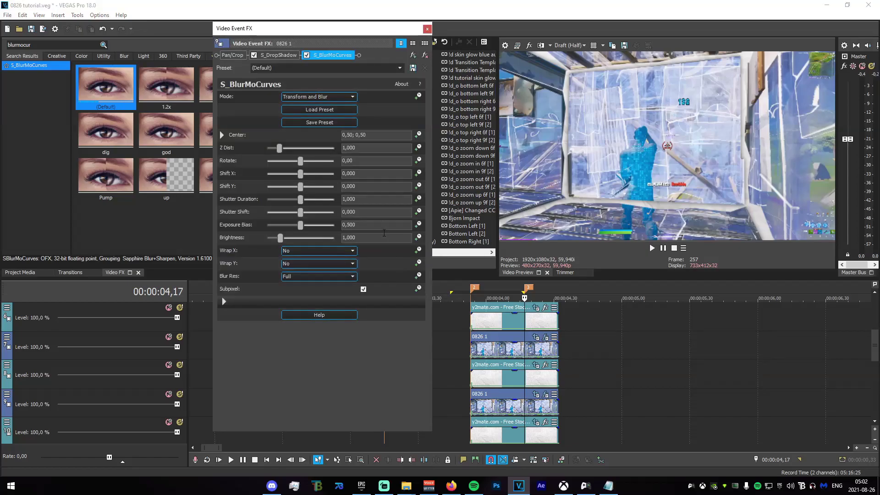
left_click(418, 186)
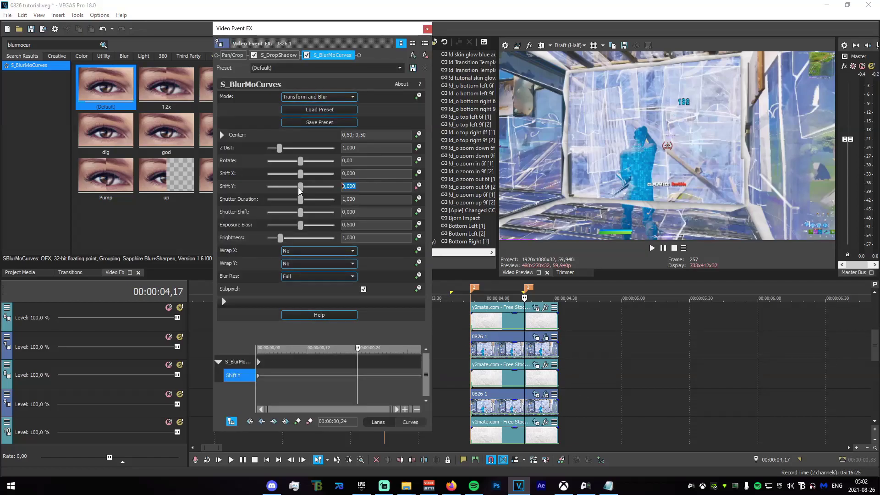
right_click(258, 376)
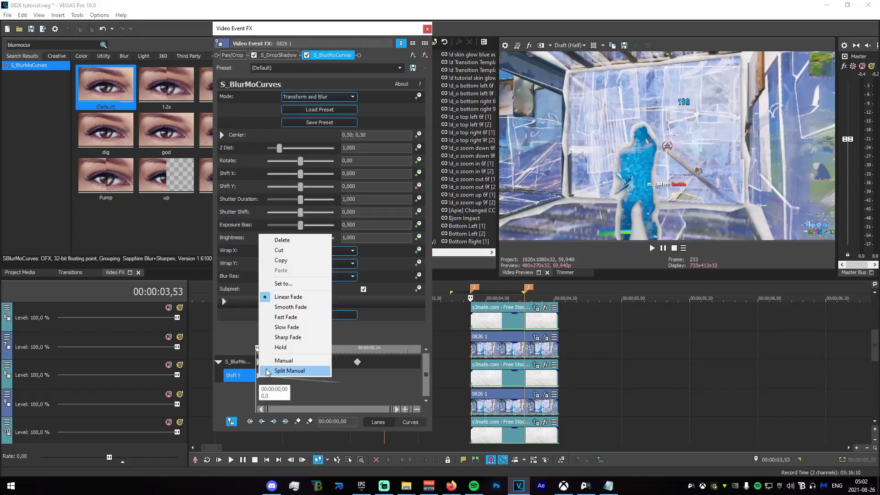
left_click(293, 331)
left_click(427, 29)
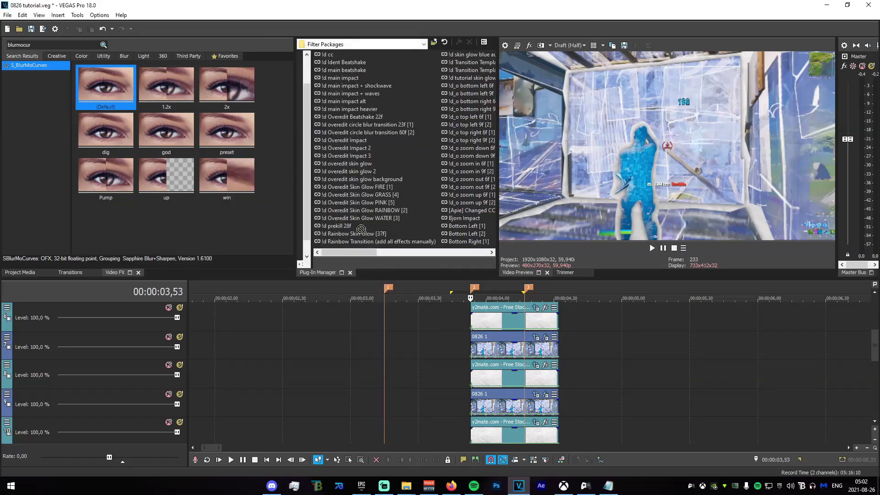
Scrub through the floor layer's movement and check track 9 on its own with solo
left_click(515, 406)
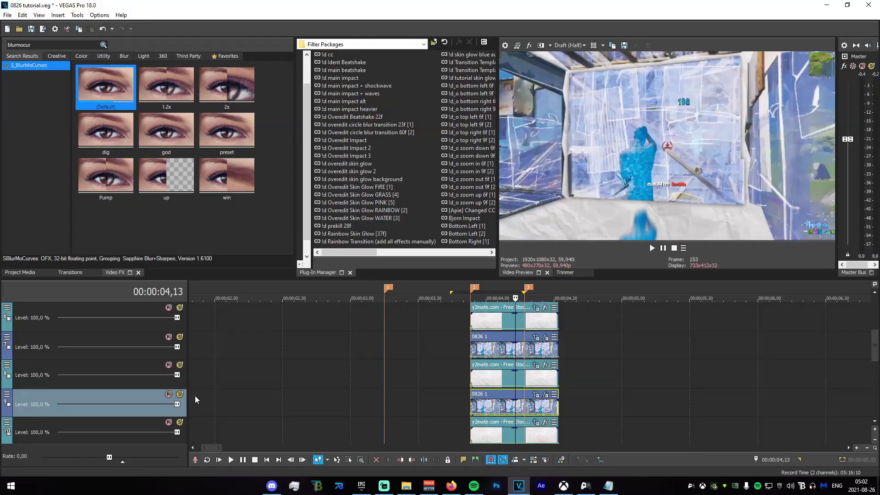
left_click_drag(443, 401, 488, 404)
left_click(488, 404)
left_click(179, 394)
Apply the Default S_BlurMoCurves to the paper clip on track 10 and keyframe Shift Y to -0,650 at the third marker
left_click(515, 438)
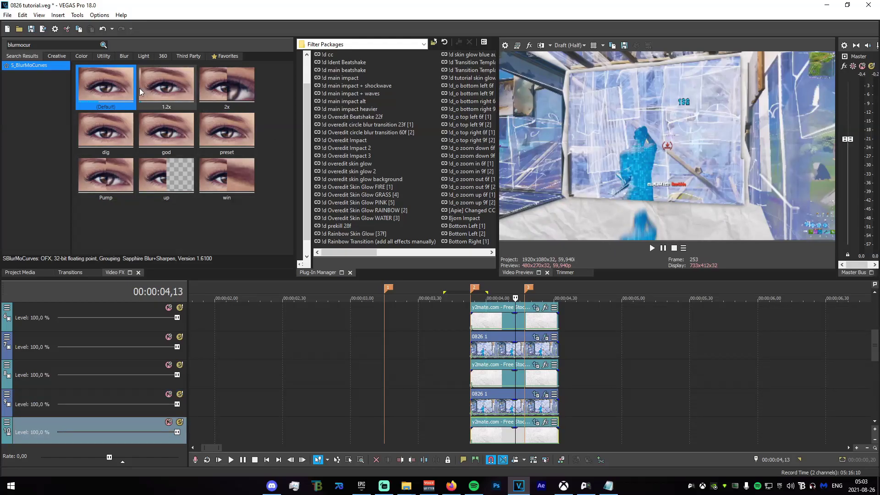
left_click_drag(122, 90, 502, 419)
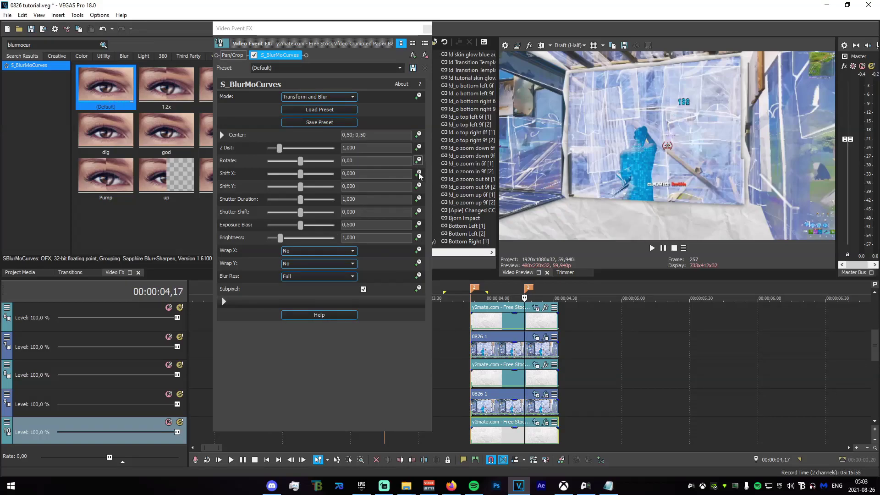
left_click(418, 186)
left_click_drag(375, 186, 167, 196)
type("-0,650")
key("Return")
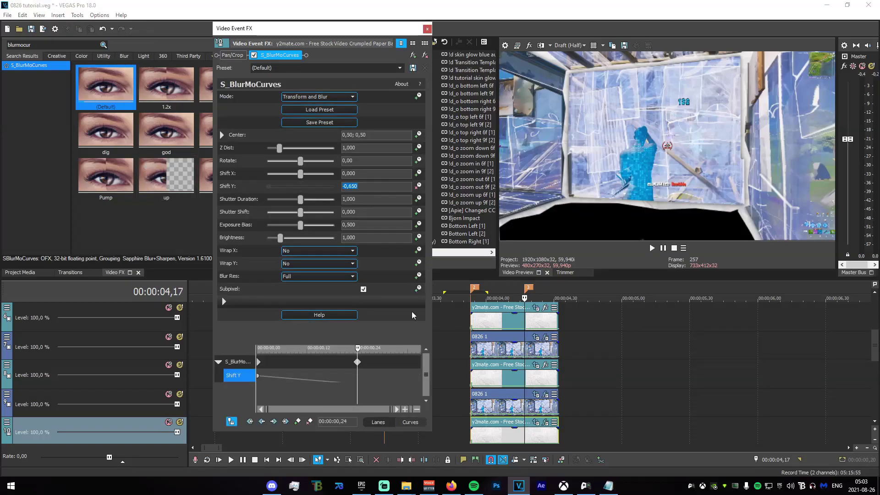
Set the first Shift Y keyframe of the paper clip on track 10 to Slow Fade and scrub through the motion
right_click(256, 376)
left_click(301, 339)
left_click_drag(455, 380, 522, 395)
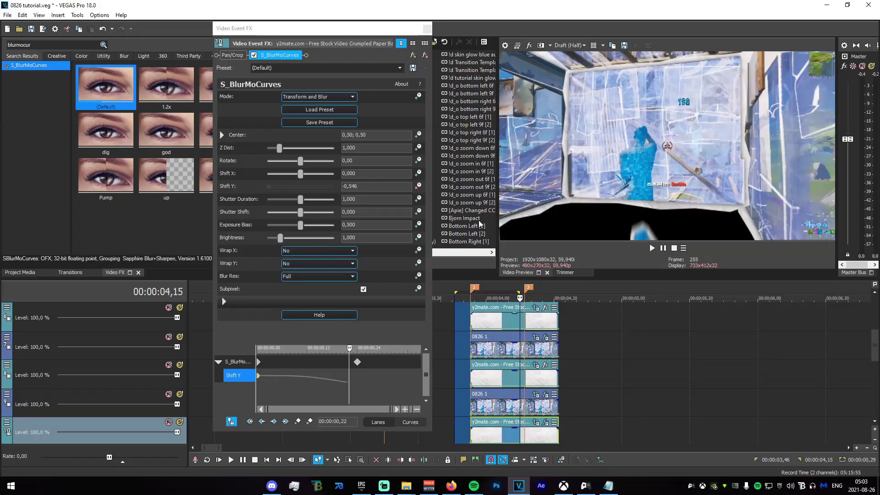
left_click(427, 28)
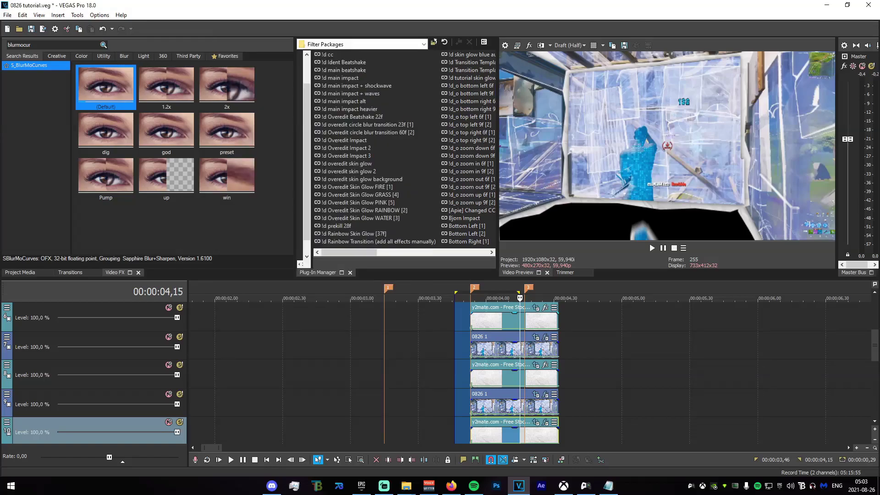
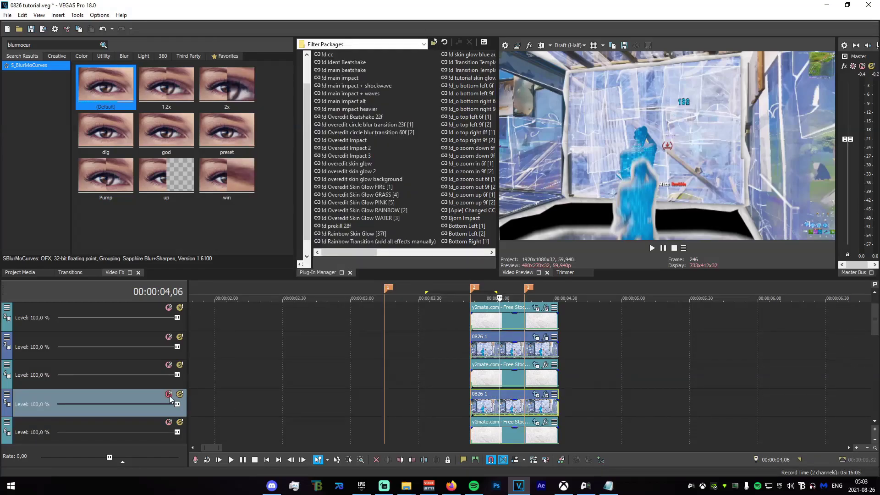
Check track 5 with solo, then apply the Default S_BlurMoCurves to its clip and keyframe Shift X to -0,241 at the third marker
left_click(181, 394)
left_click(181, 395)
key("space")
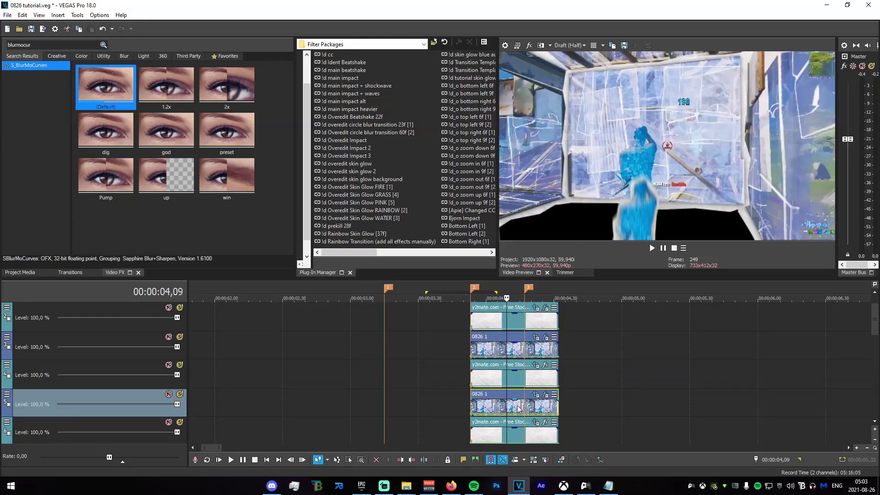
left_click_drag(84, 75, 414, 287)
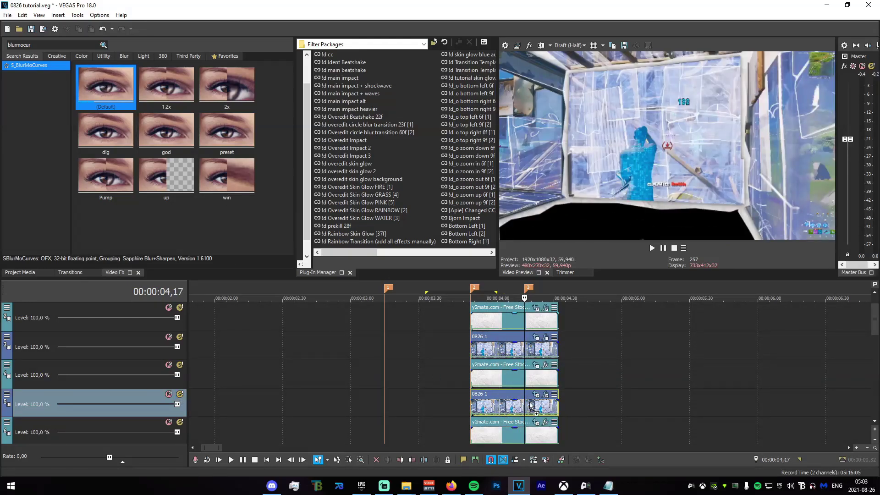
left_click_drag(531, 405, 531, 406)
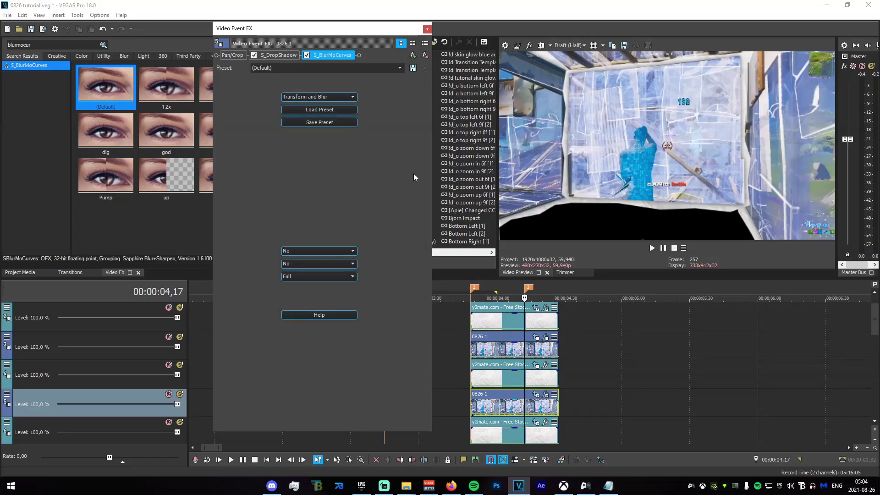
left_click_drag(296, 173, 285, 175)
left_click(386, 177)
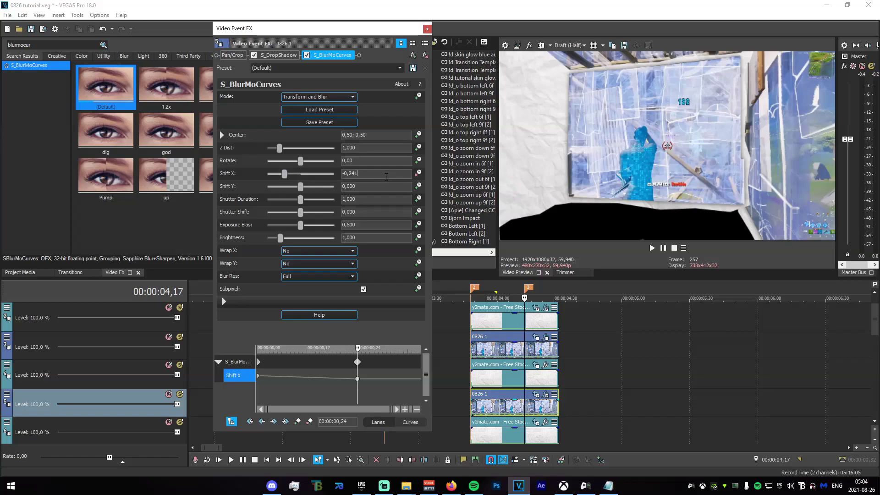
Set the first Shift X keyframe of the clip on track 5 to Slow Fade and close its effect settings
right_click(258, 375)
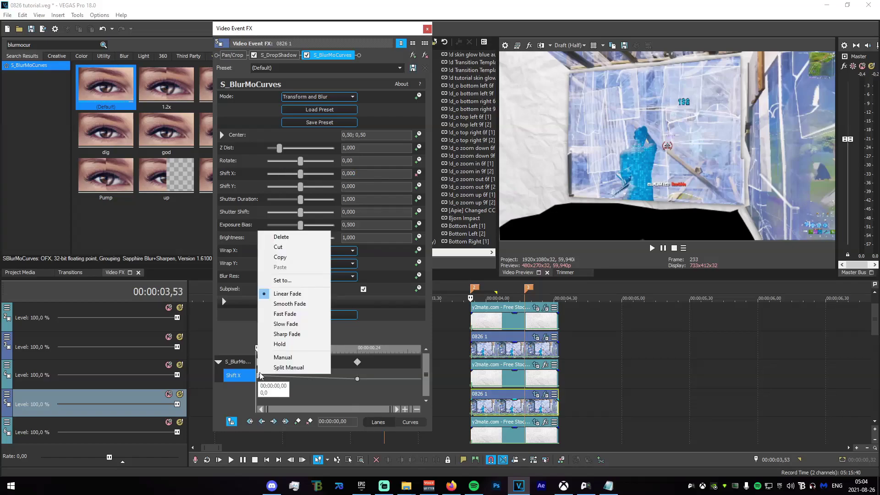
left_click(294, 320)
left_click(427, 29)
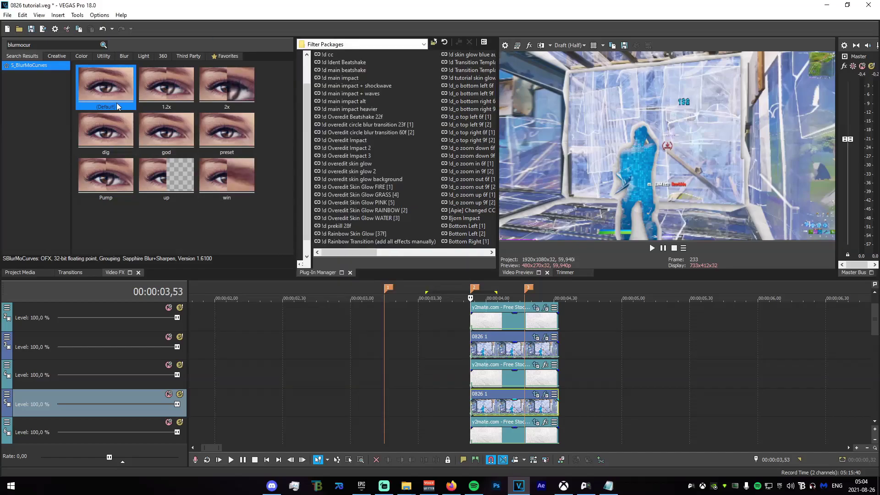
Apply the Default S_BlurMoCurves to the paper clip on track 6 and keyframe a negative Shift X at the third marker
left_click(520, 430)
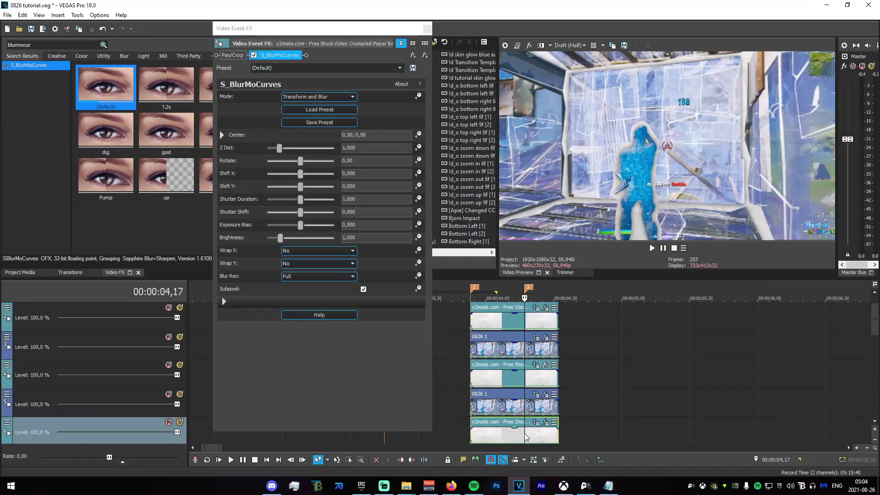
left_click(418, 174)
left_click_drag(368, 174, 235, 179)
type("-om")
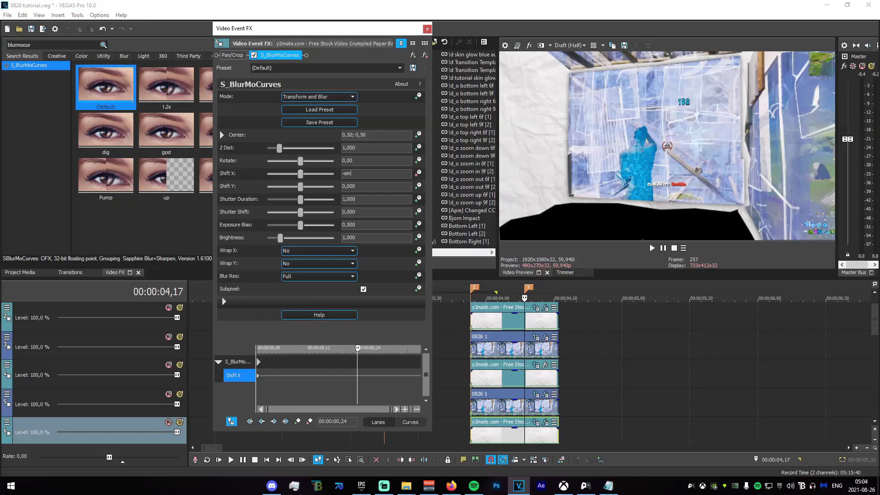
type("25")
key("Return")
Set the first Shift X keyframe of the paper clip on track 6 to Slow Fade and close its effect settings
left_click(260, 378)
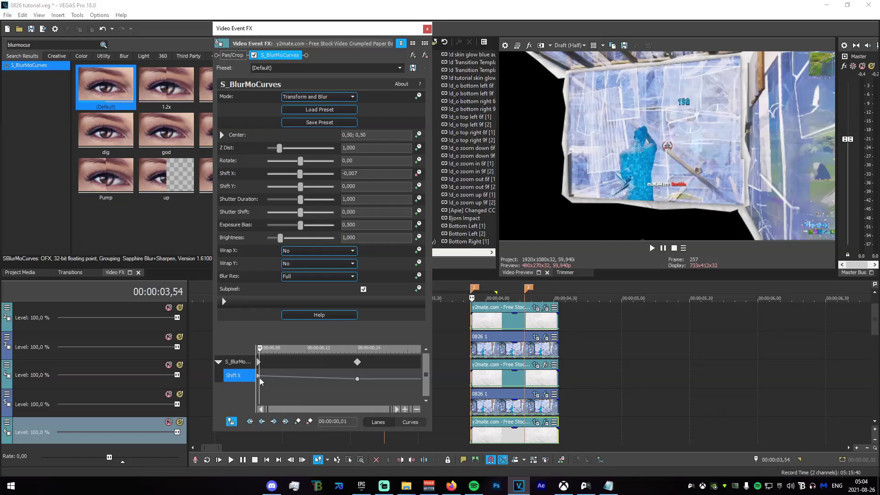
right_click(258, 376)
left_click(288, 335)
left_click(428, 29)
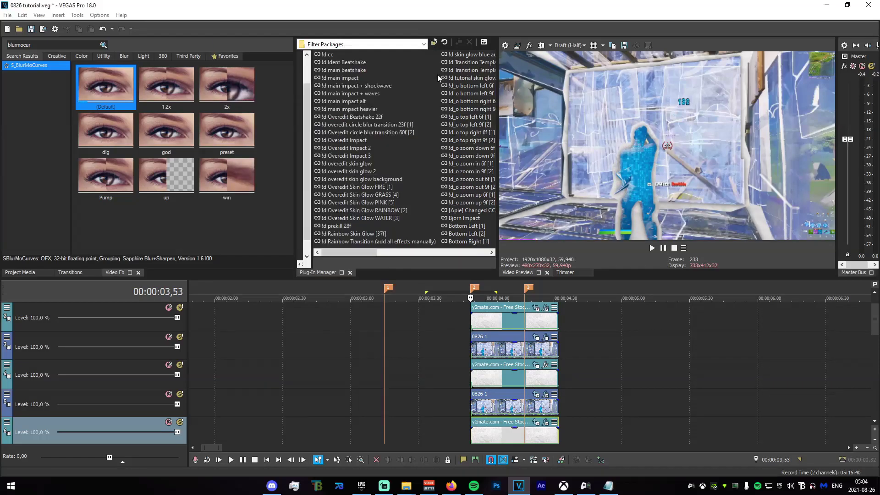
Scrub to the third marker and solo tracks 8, 9, 10 and 11 one at a time to examine which layer each holds
mouse_move(455, 355)
left_mouse_down()
mouse_move(529, 356)
mouse_move(523, 361)
left_mouse_up()
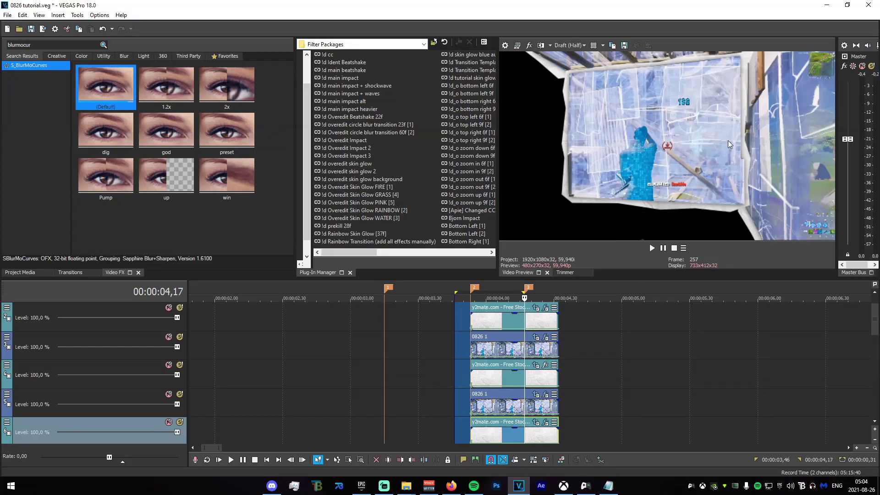
scroll(796, 348, "down", 4)
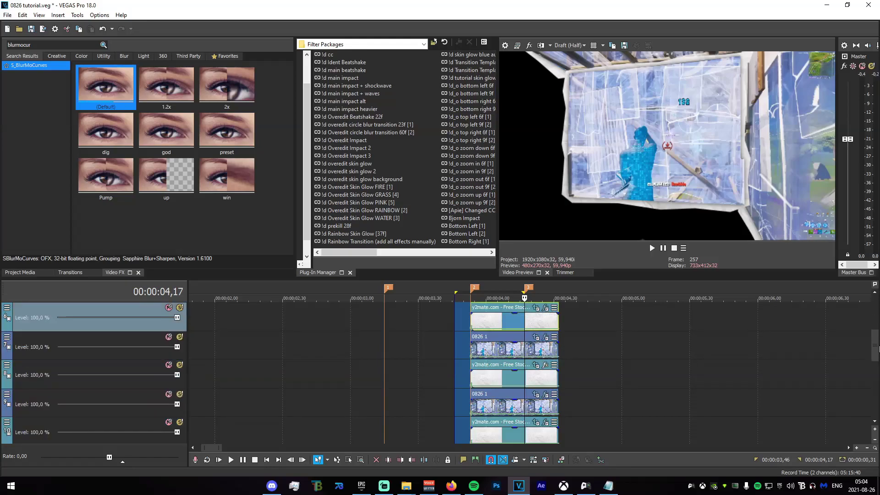
left_click(182, 365)
left_click(181, 365)
left_click(180, 393)
left_click(180, 393)
left_click(179, 422)
left_click(179, 421)
scroll(863, 343, "down", 1)
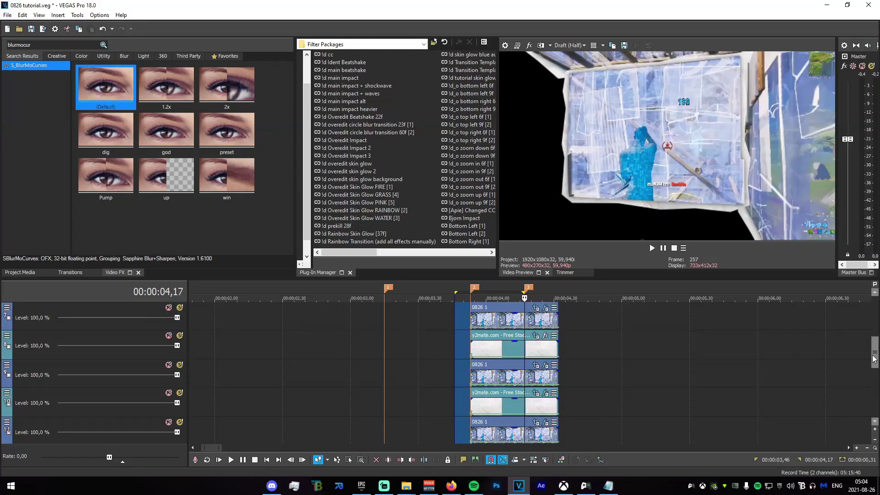
left_click(179, 393)
left_click(179, 393)
left_click(179, 422)
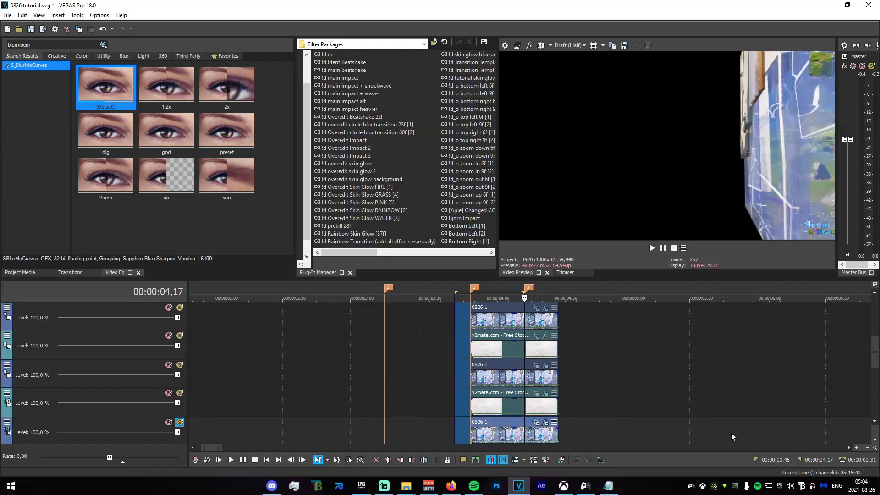
scroll(878, 360, "down", 1)
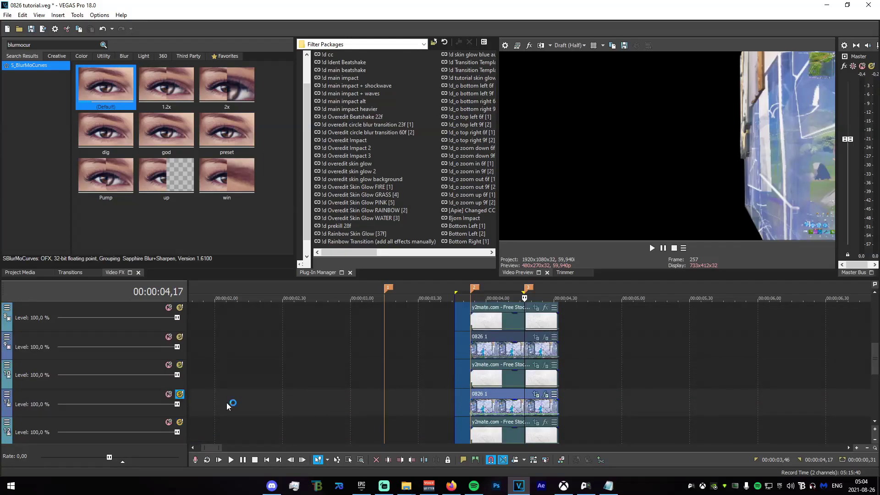
left_click(180, 394)
Apply the Default S_BlurMoCurves to the clip on track 11 and keyframe Shift X to 0,323 at the third marker
left_click(519, 409)
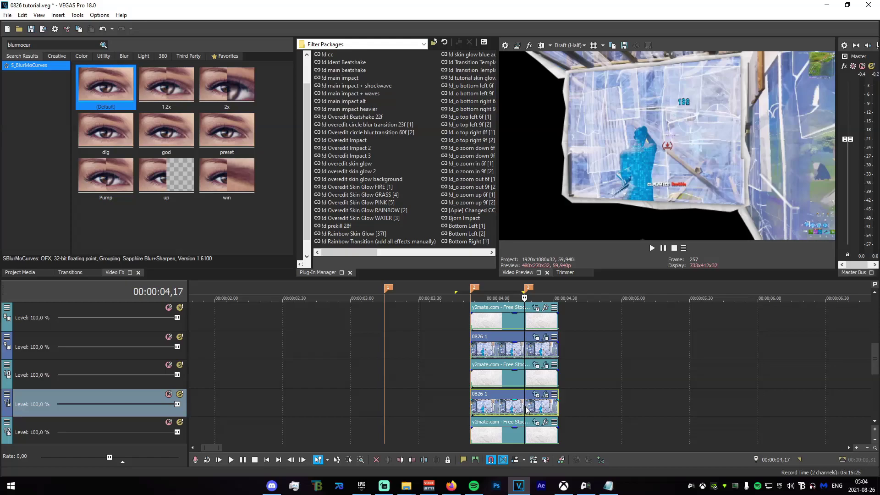
left_click_drag(496, 405, 498, 407)
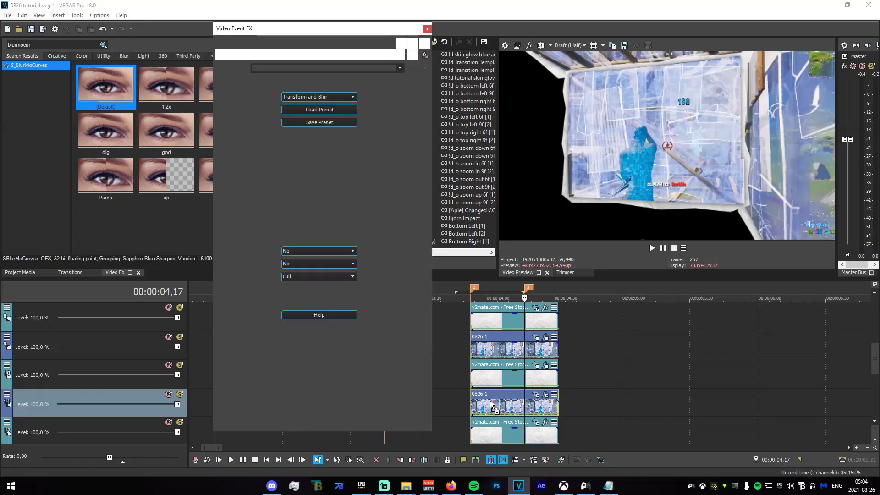
left_click(418, 174)
left_click_drag(303, 174, 322, 177)
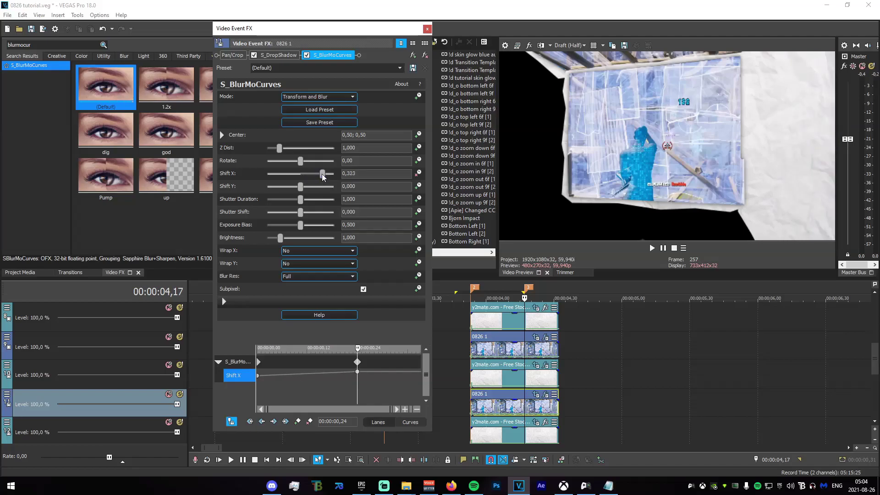
Set the first Shift X keyframe of the clip on track 11 to Slow Fade and close its effect settings
right_click(258, 375)
left_click(297, 321)
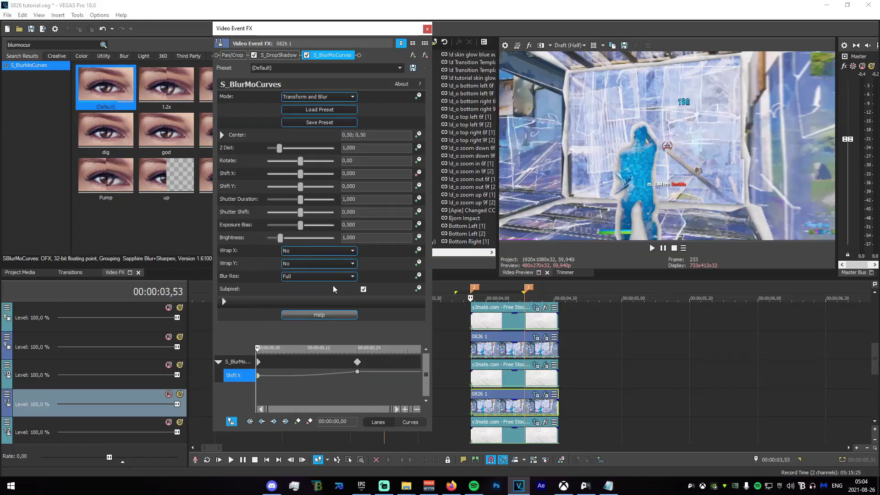
left_click(427, 28)
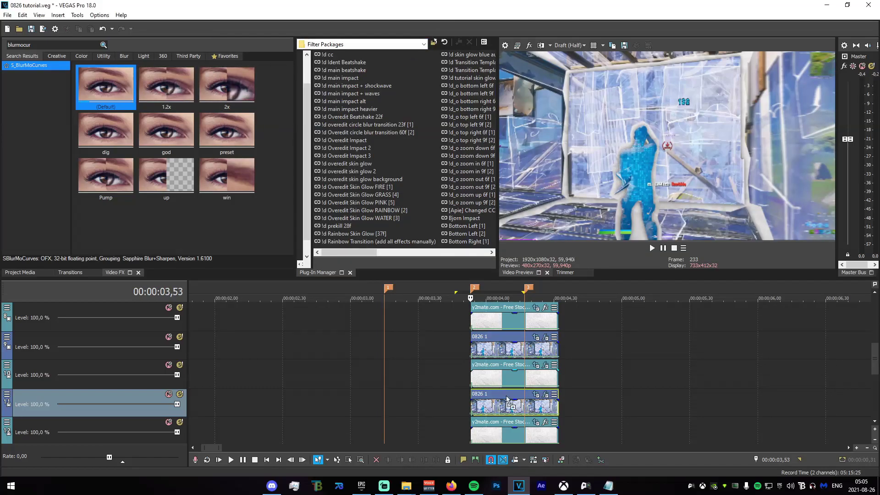
Copy the Shift X value from track 11, then apply the Default S_BlurMoCurves to track 12's paper clip and keyframe Shift X to 0,323 at the third marker
left_click(545, 395)
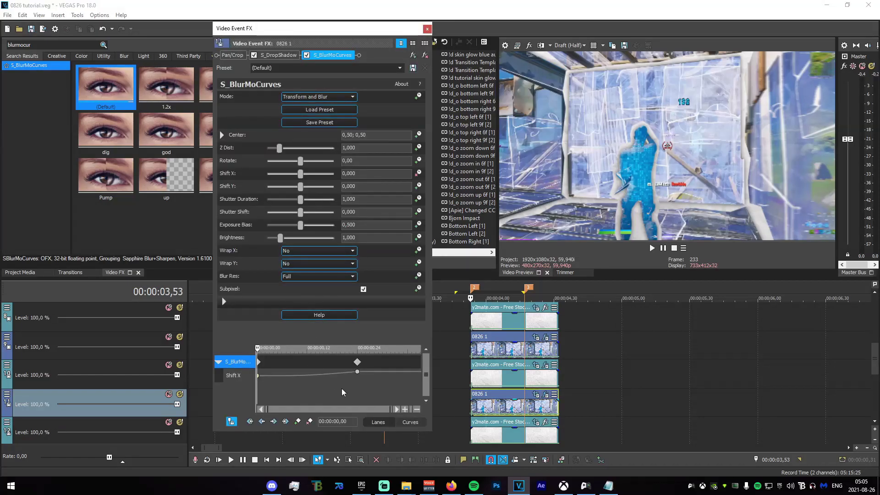
left_click(358, 386)
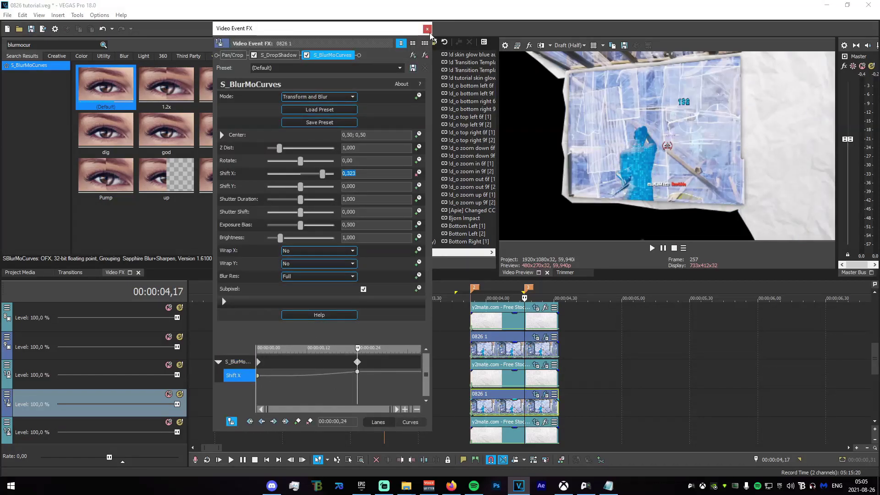
left_click(427, 30)
left_click_drag(523, 439, 523, 439)
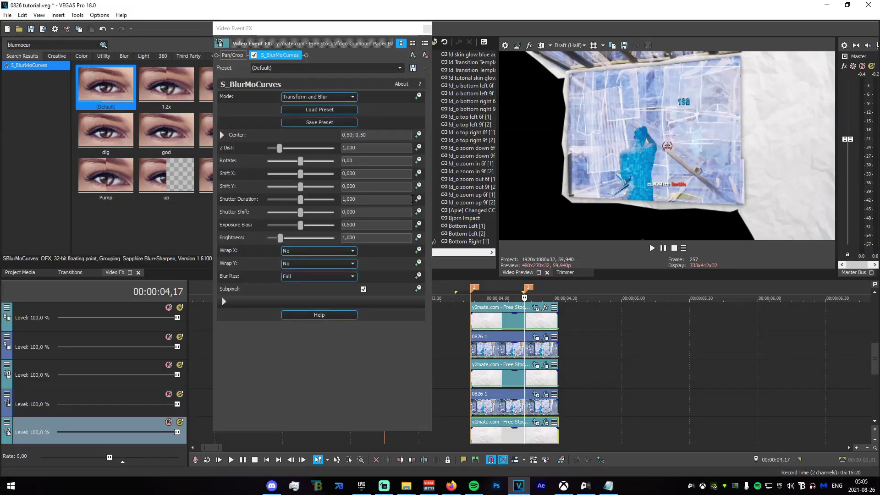
left_click(417, 174)
left_click_drag(367, 173, 205, 174)
type("0,323")
key("Return")
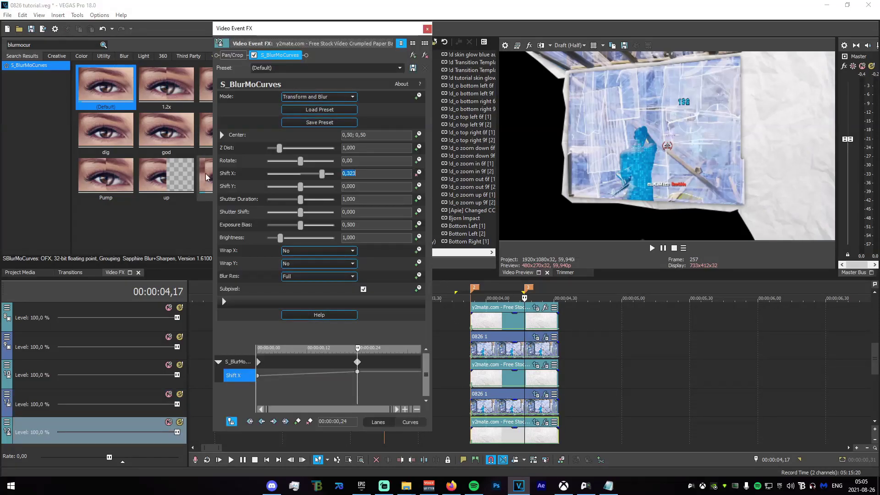
Set the first Shift X keyframe of the paper clip on track 12 to Slow Fade and close its effect settings
right_click(258, 375)
left_click(292, 328)
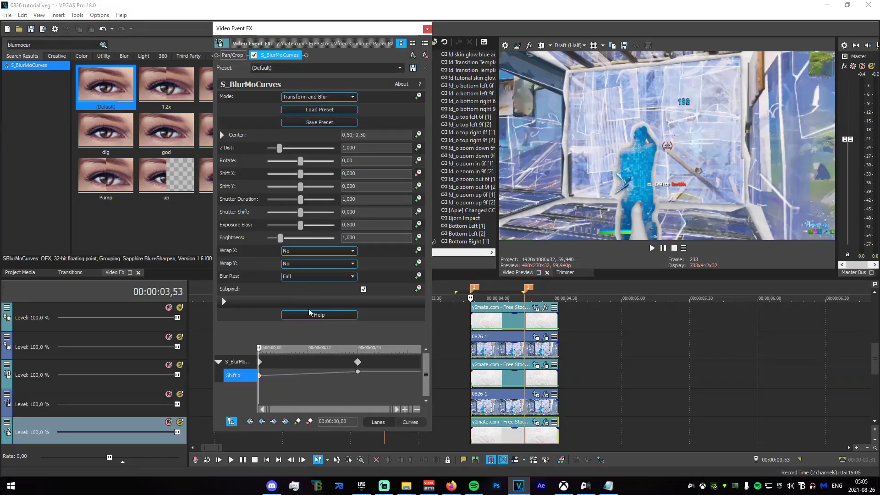
left_click(428, 29)
Check track 8 with solo, then apply the Default S_BlurMoCurves to the clip on track 7 and keyframe Shift Y to 0,133 at the third marker
scroll(876, 361, "down", 1)
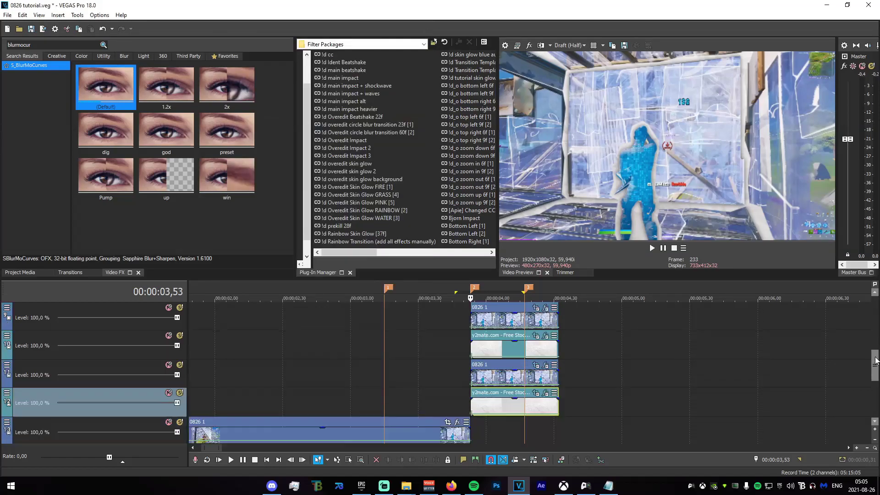
scroll(876, 360, "up", 1)
left_click(180, 308)
left_click(179, 307)
left_click(529, 323)
scroll(876, 357, "up", 2)
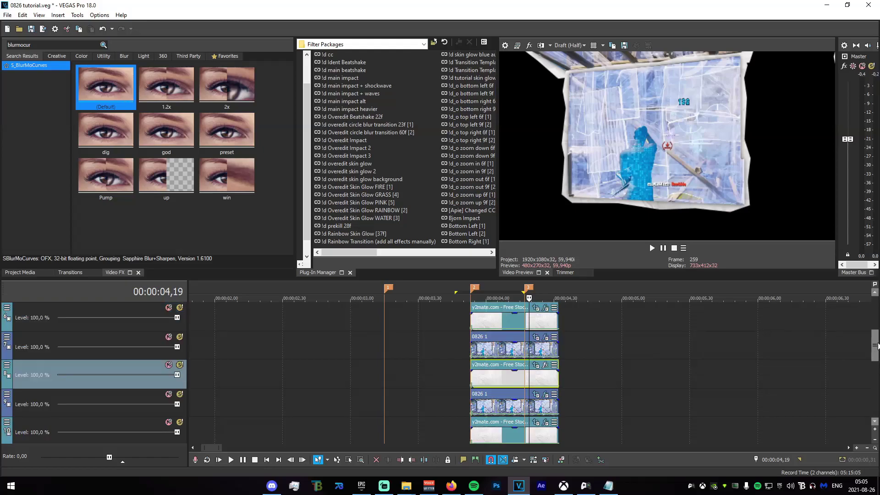
left_click(524, 376)
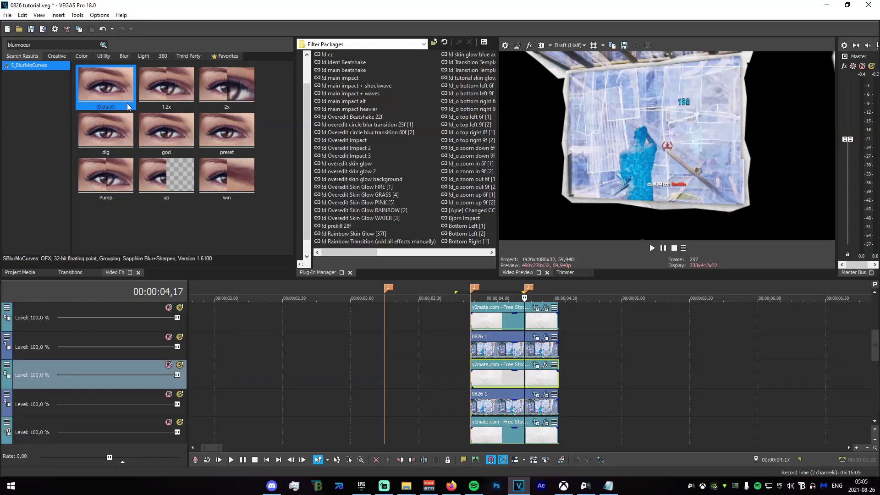
left_click_drag(519, 336, 525, 347)
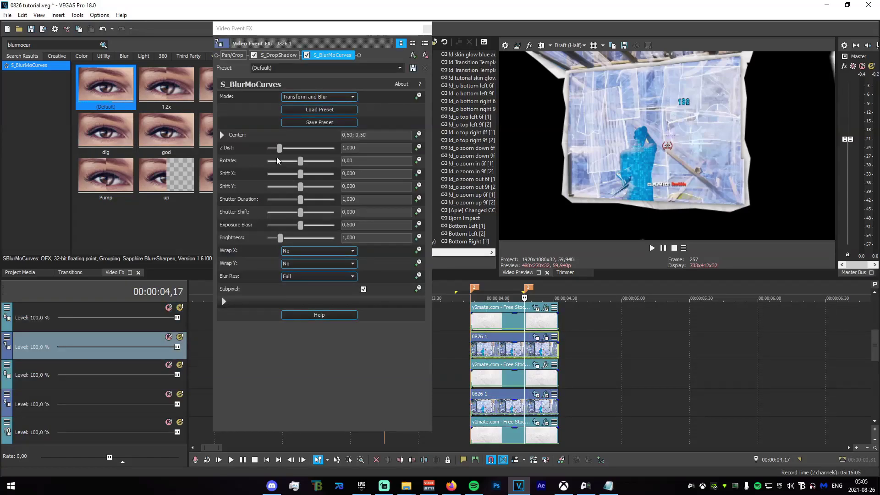
left_click(418, 185)
left_click_drag(301, 186, 310, 189)
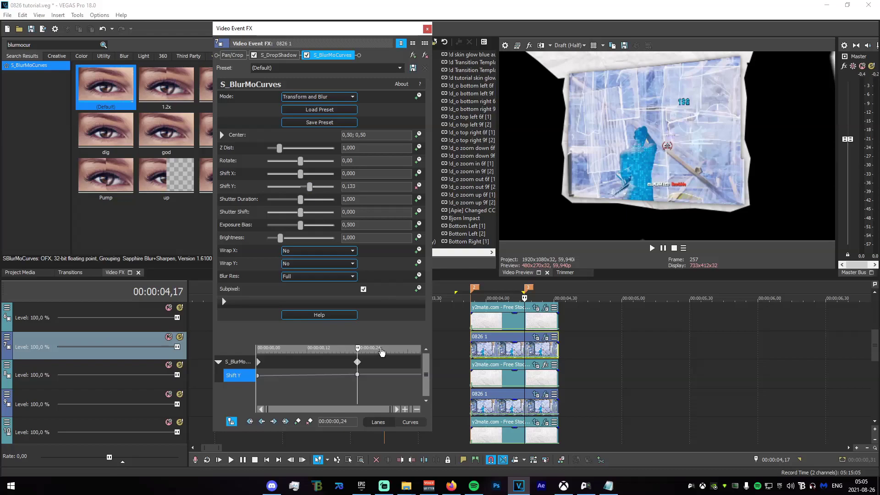
Set the first Shift Y keyframe of the clip on track 7 to Slow Fade and close its effect settings
right_click(258, 375)
left_click(284, 323)
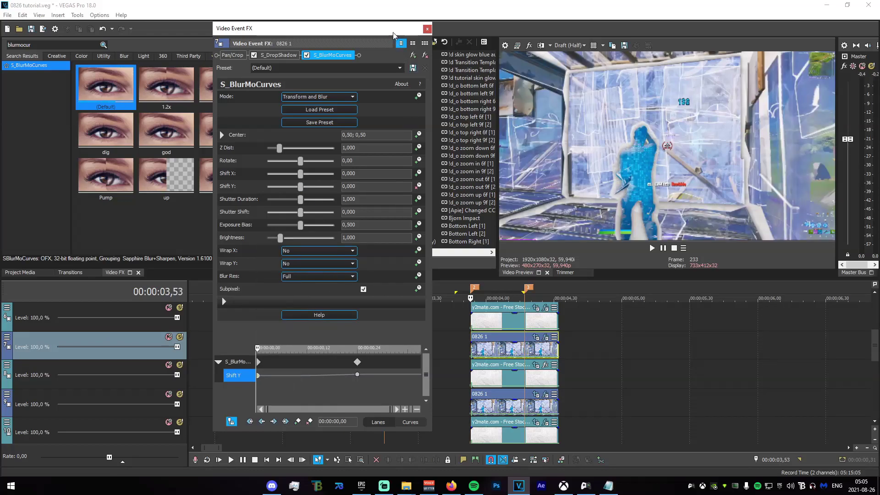
left_click(427, 28)
Check track 8 with solo and copy the third-marker Shift Y value from the S_BlurMoCurves settings of track 7's clip
left_click(524, 351)
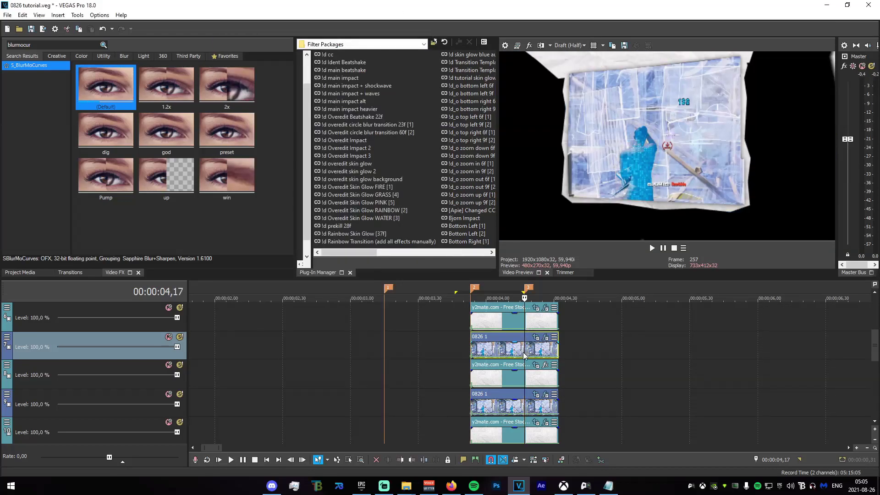
left_click(179, 365)
left_click(180, 365)
left_click(180, 365)
left_click(180, 365)
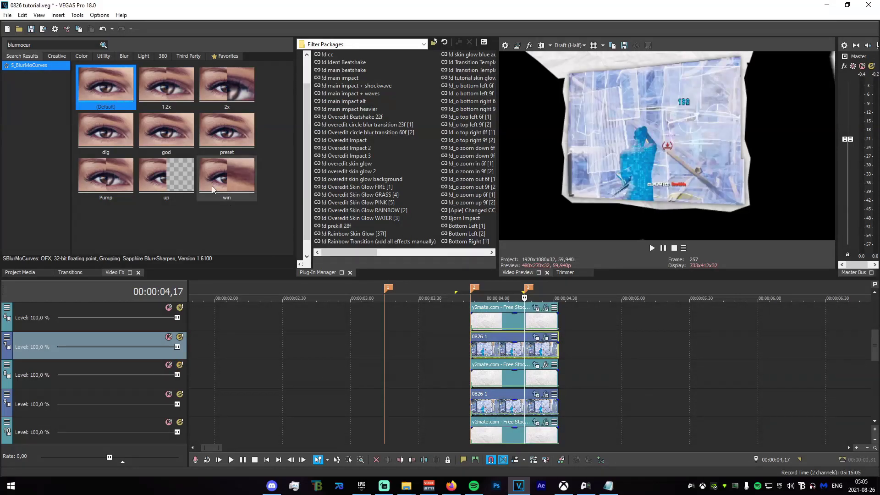
left_click(546, 339)
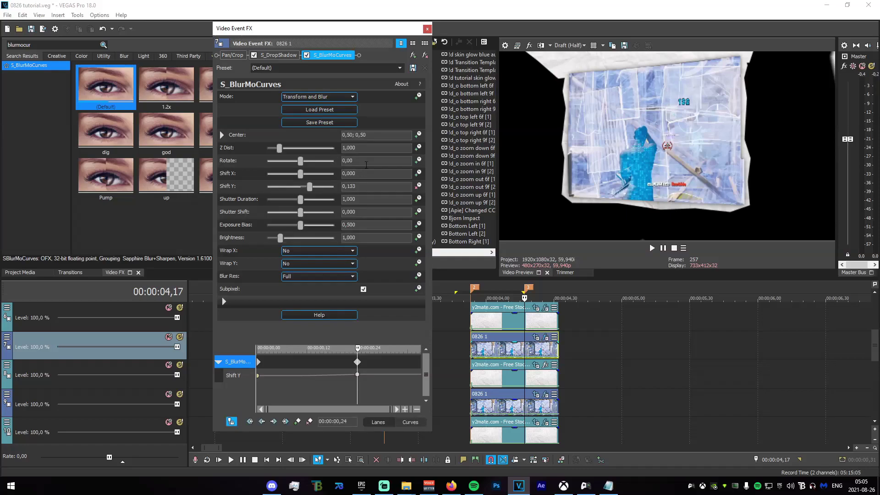
left_click(245, 184)
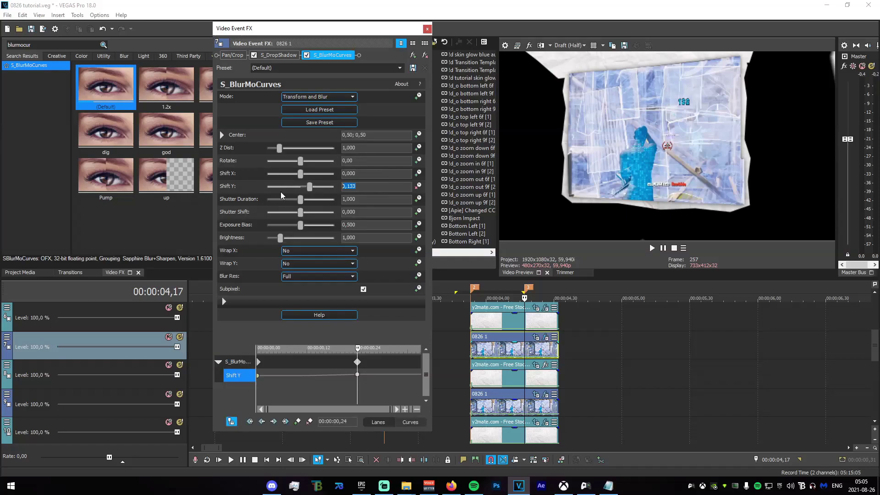
left_click(427, 29)
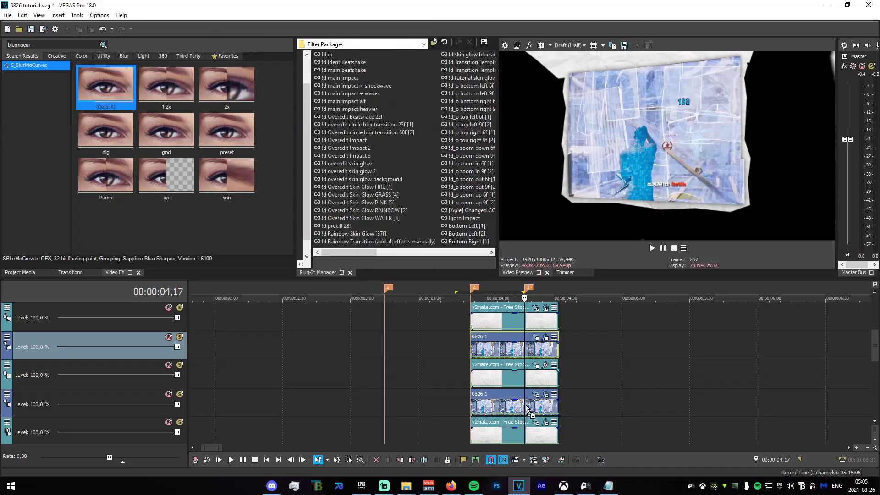
Apply the Default S_BlurMoCurves to the paper clip on track 8 and keyframe Shift Y to 0,133 at the third marker
left_click_drag(524, 380, 524, 380)
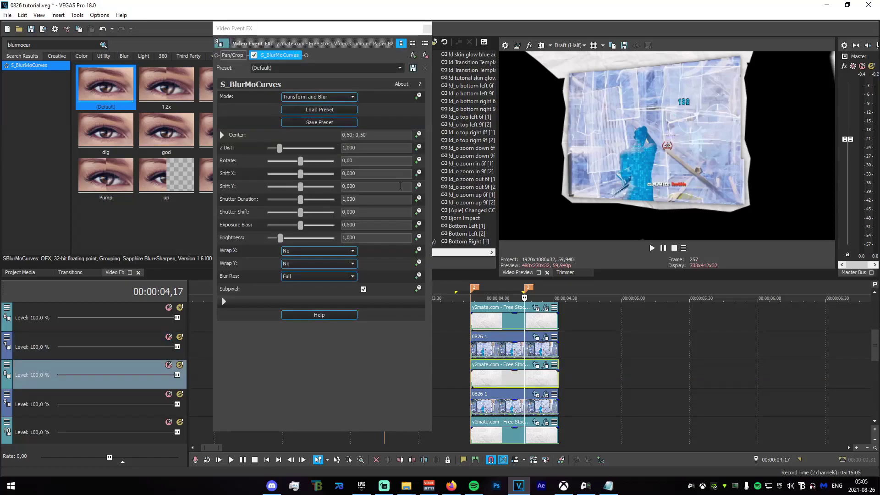
left_click(418, 185)
left_click_drag(349, 199, 261, 196)
left_click(250, 183)
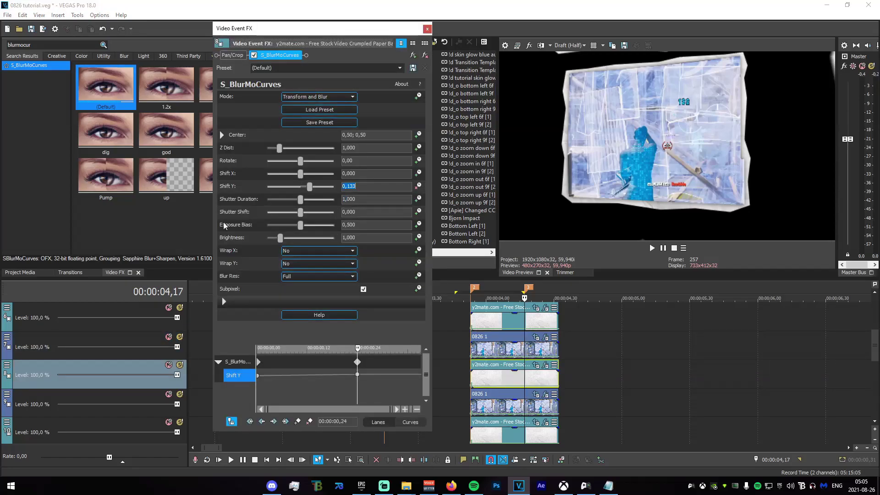
Set the first Shift Y keyframe of the paper clip on track 8 to Slow Fade and close its effect settings
right_click(258, 376)
left_click(297, 326)
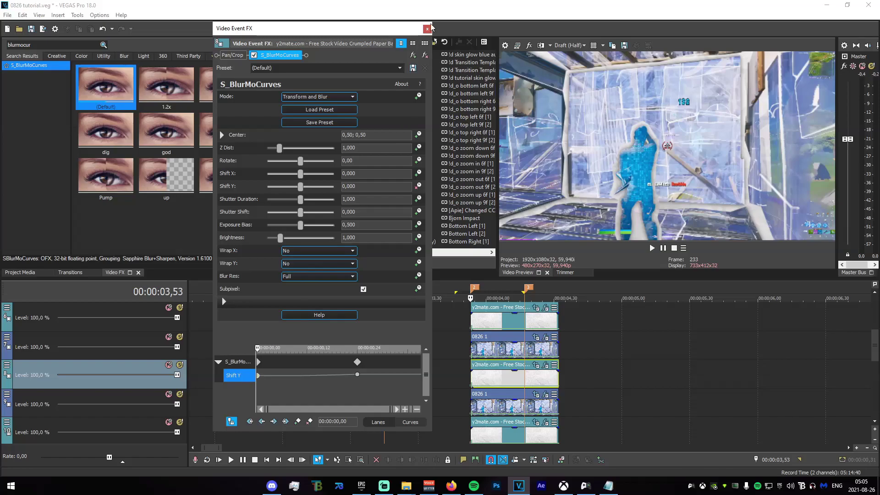
left_click(427, 28)
Select the time range from 00:00:03,20 to 00:00:04,39 around the layered clips and play the cutout animation
left_click_drag(452, 344, 380, 351)
left_click(379, 350)
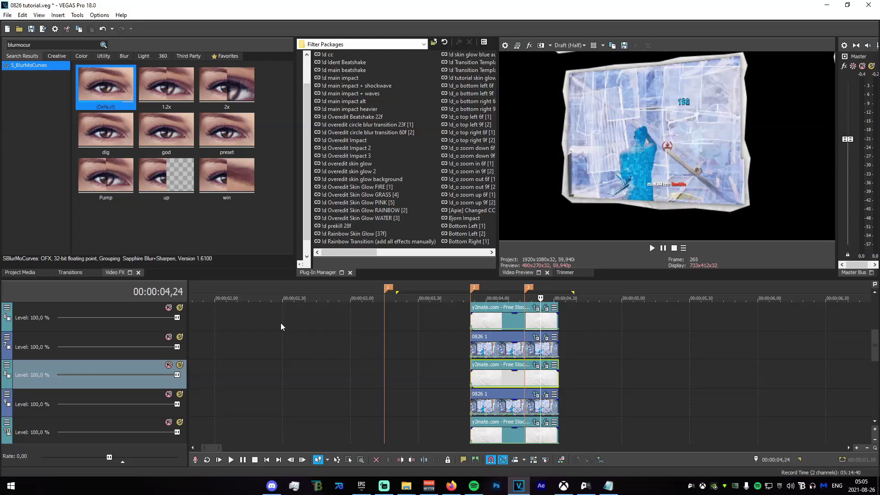
key("space")
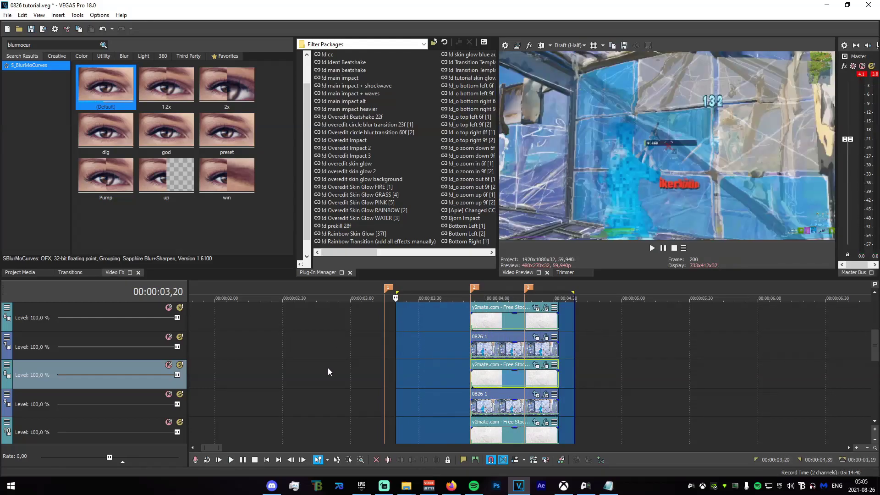
Set Shift Y to 0,187 at 00:00:04,18 in the S_BlurMoCurves settings of track 8's paper clip and close them
left_click_drag(352, 375, 523, 372)
left_click(523, 372)
left_click(545, 365)
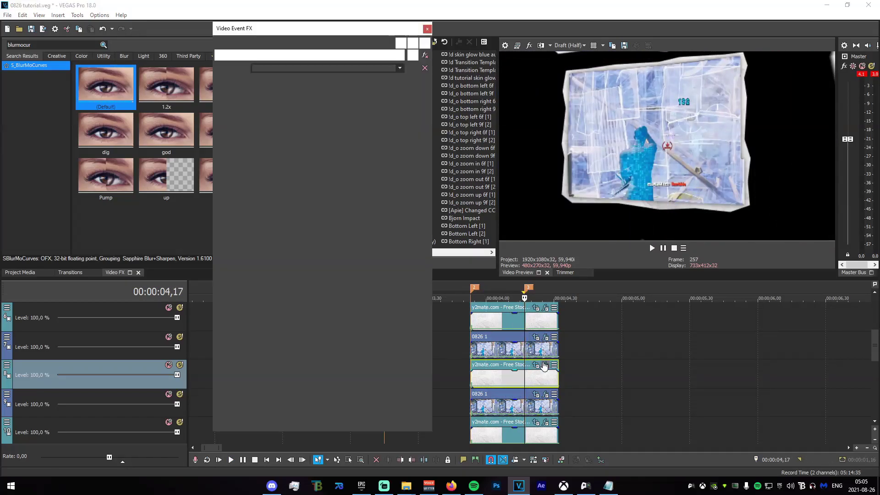
left_click_drag(359, 354, 361, 352)
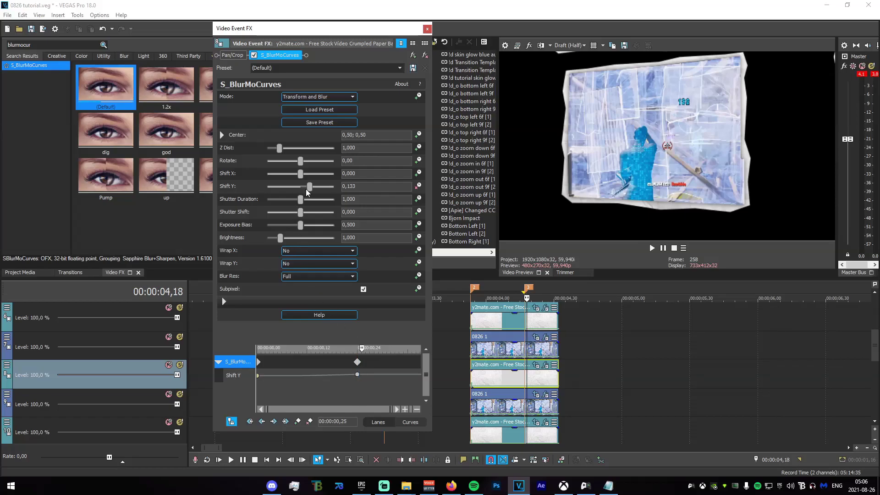
left_click_drag(308, 187, 314, 187)
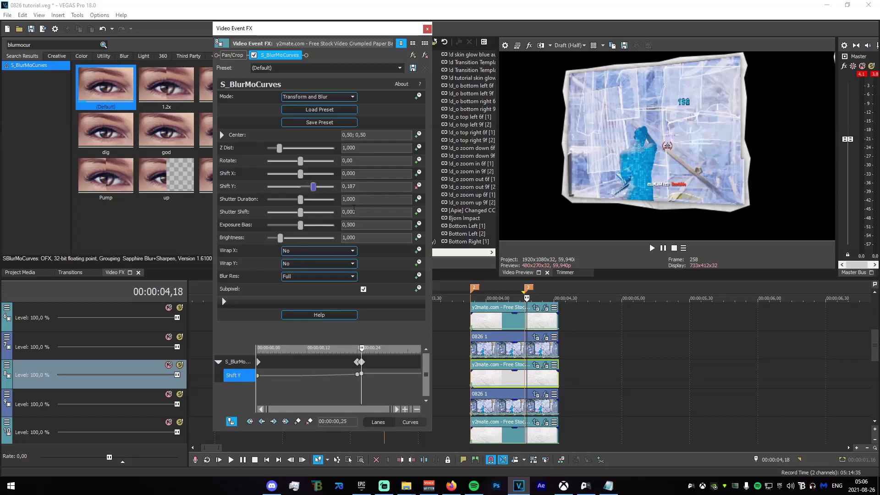
left_click_drag(459, 361, 540, 364)
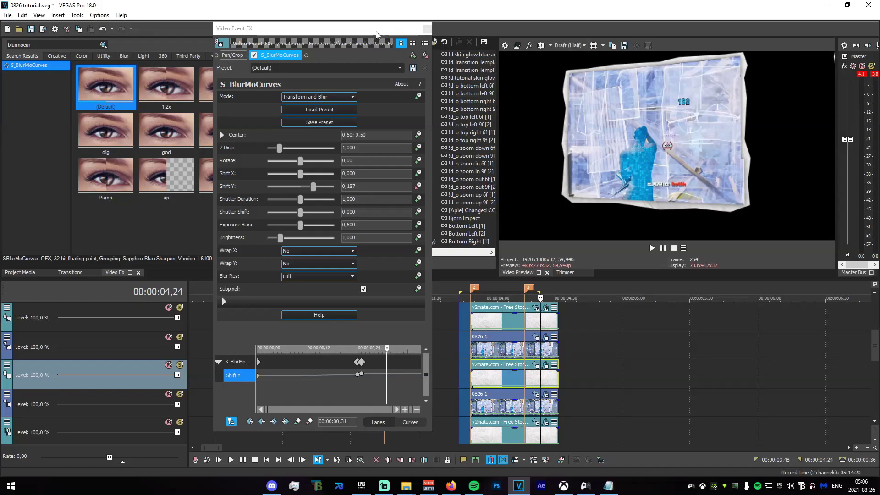
left_click(427, 28)
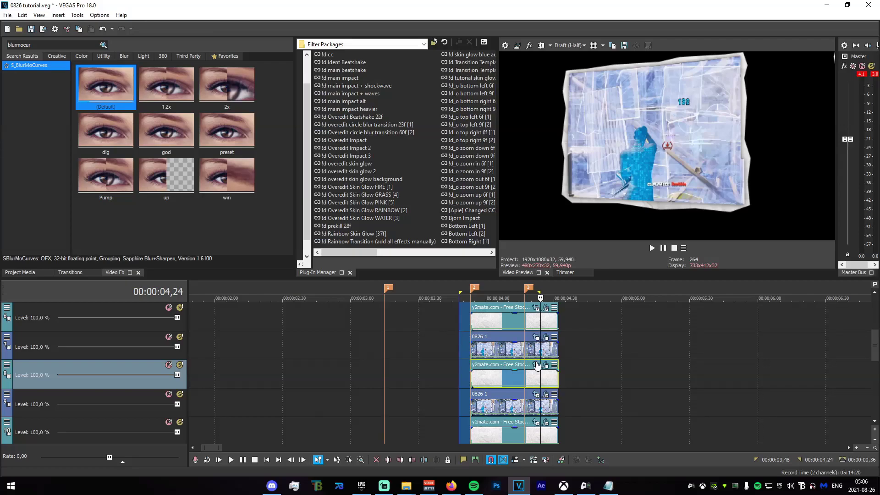
Solo track 3 so that only its cutout clip is shown
scroll(536, 365, "up", 3)
left_click(180, 336)
left_click(180, 336)
left_click(180, 307)
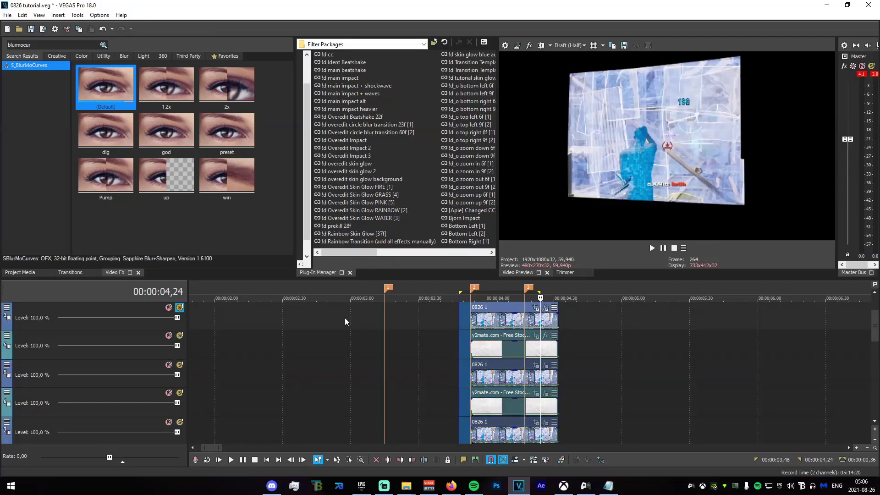
Limit the time selection to a single frame at the second marker, where the track 3 cutout starts
left_click(523, 324)
key("space")
left_click(440, 318)
left_click_drag(466, 321, 486, 327)
left_click(472, 321)
left_click(490, 320)
scroll(557, 333, "up", 4)
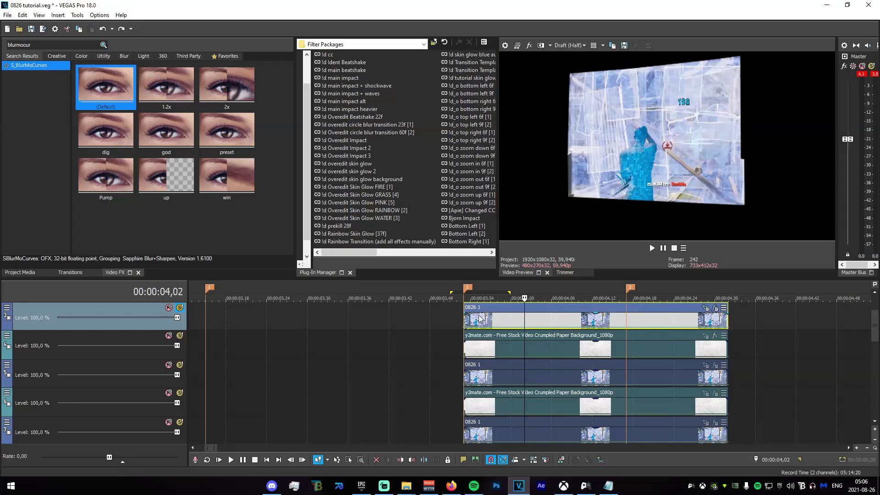
mouse_move(452, 292)
left_mouse_down()
mouse_move(526, 295)
mouse_move(472, 297)
left_mouse_up()
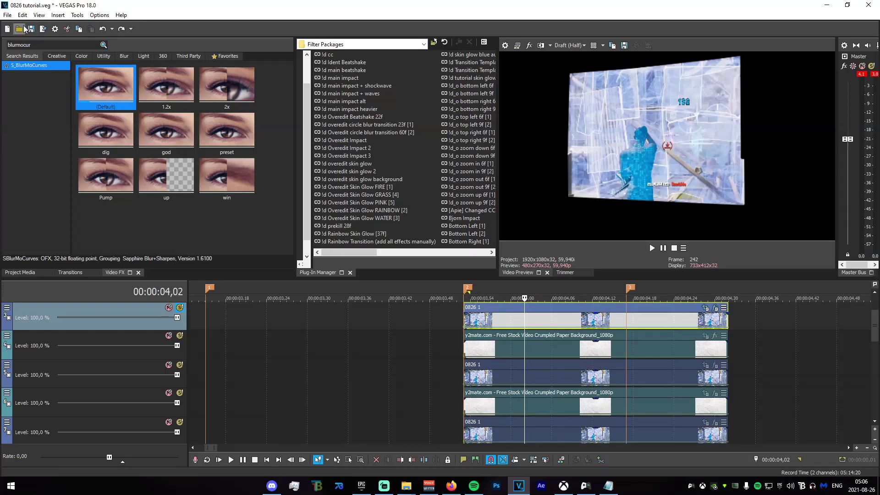
Render the selected frame as "0826 tutorial stillframe.mp4" with the MAGIX AVC/AAC MP4 template Internet UHD 2160p 59.94 fps
left_click(8, 15)
left_click(55, 107)
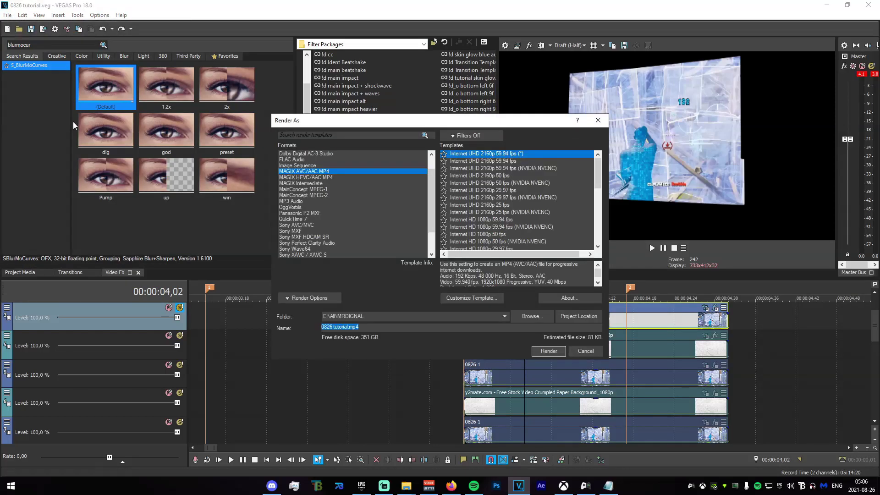
left_click(348, 329)
left_click(564, 352)
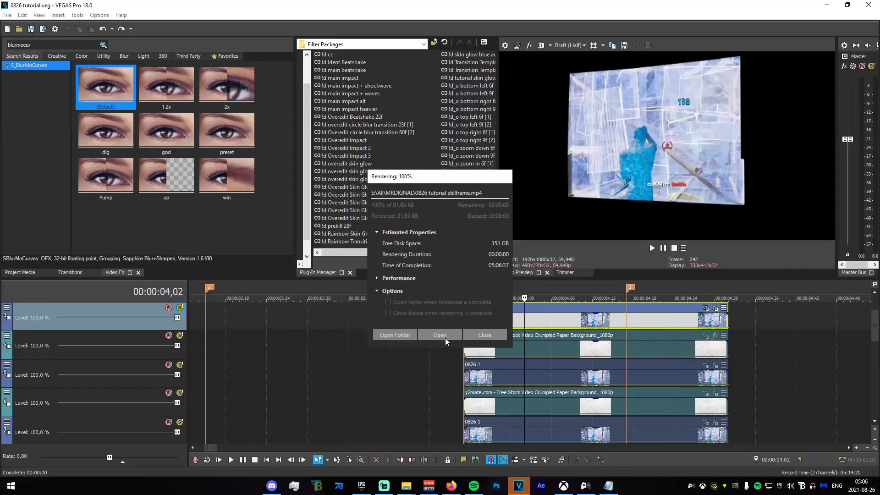
Open the rendered still-frame video, save its cutout frame as a photo and close the viewer
left_click(445, 338)
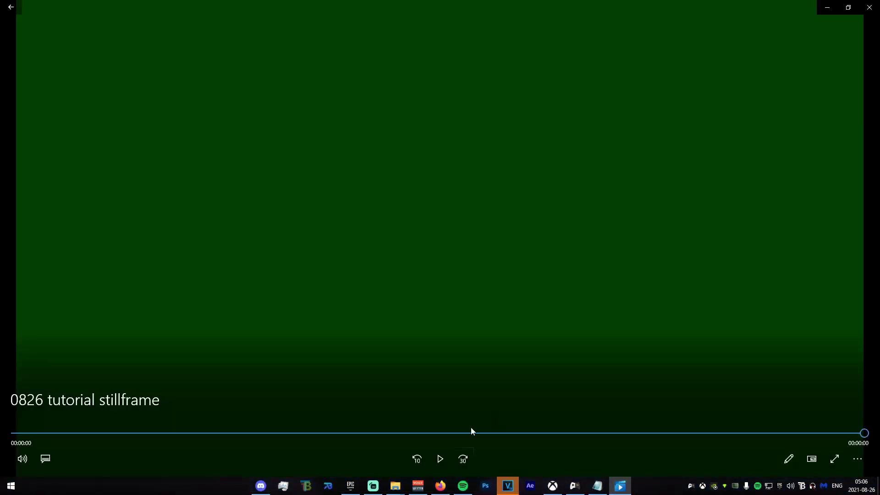
left_click_drag(437, 433, 309, 266)
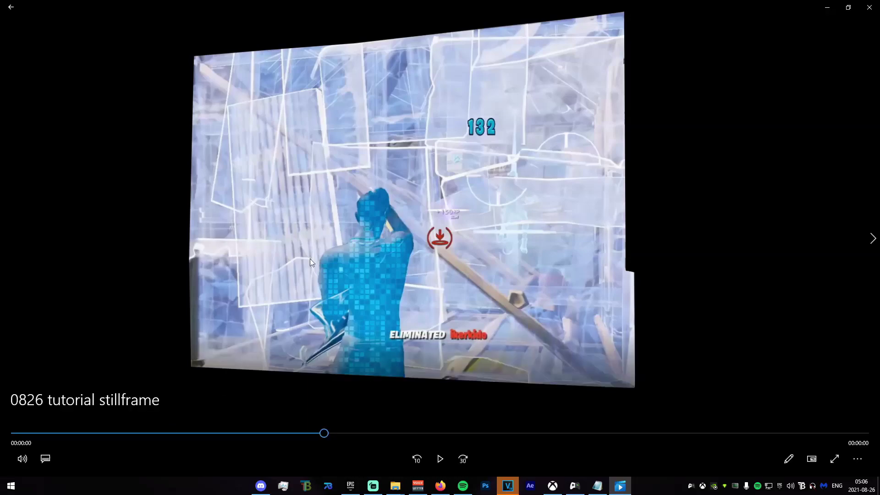
left_click(789, 459)
left_click(800, 435)
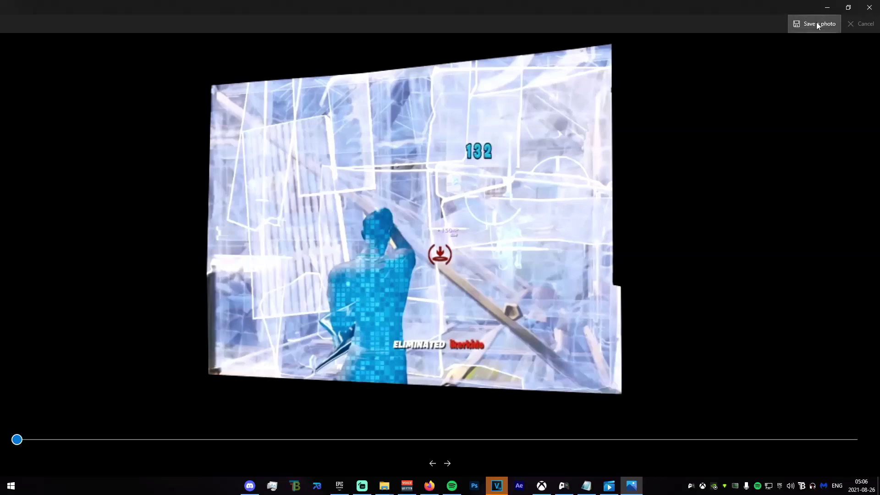
left_click(817, 24)
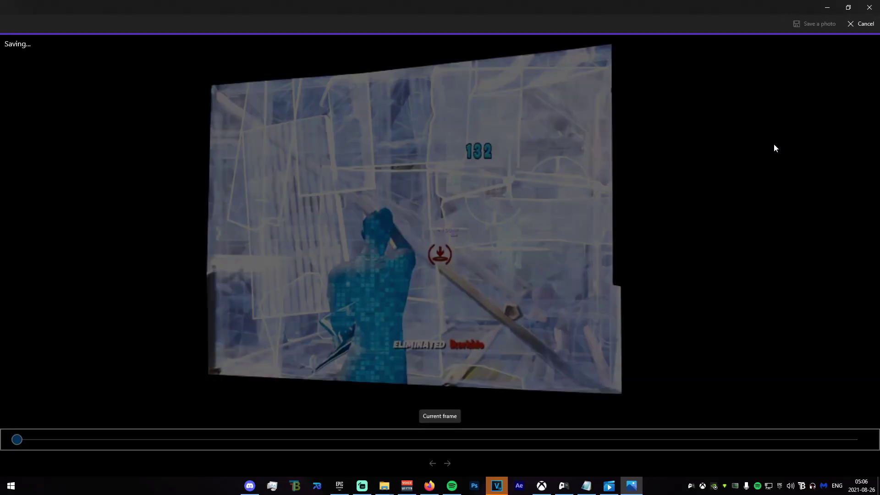
left_click(362, 232)
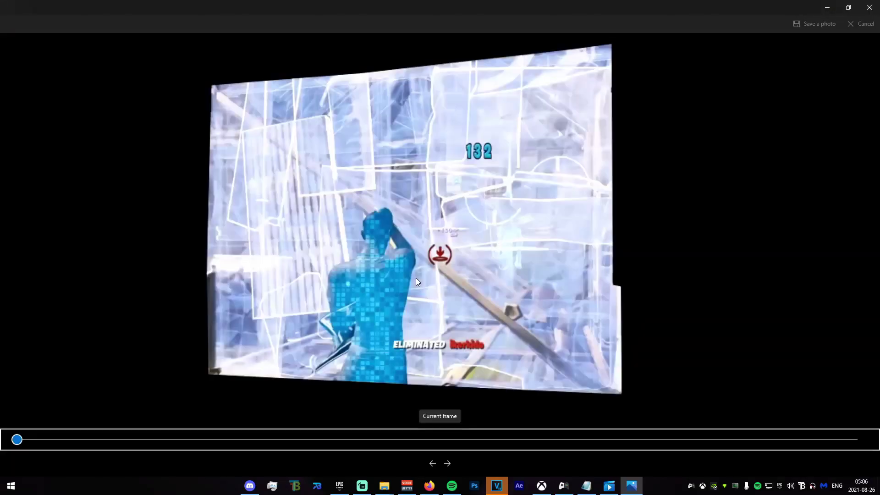
left_click(869, 7)
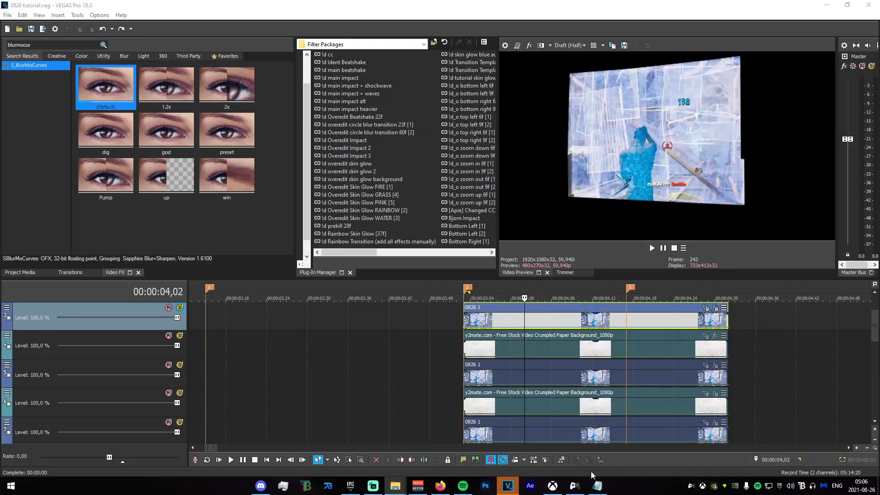
left_click(430, 347)
left_click_drag(410, 353, 627, 356)
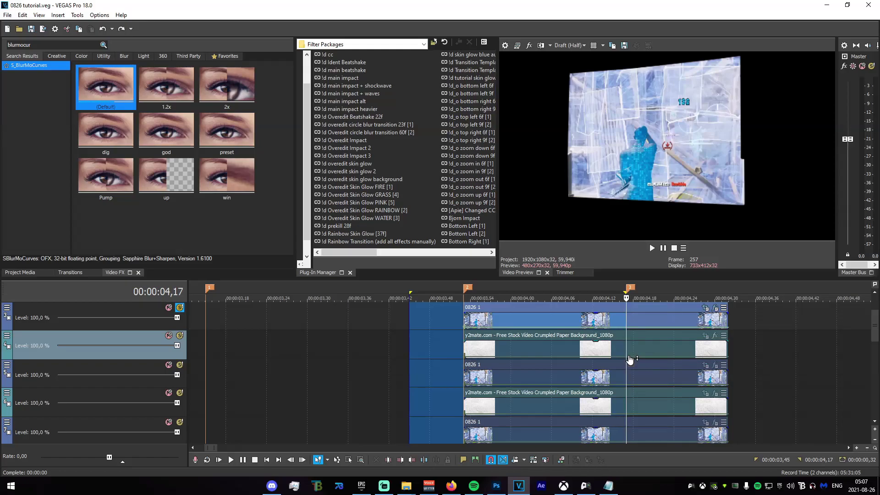
Switch to Photoshop, dismiss its start screen and bring up File Explorer to fetch the saved still-frame photo
left_click(496, 485)
mouse_move(472, 484)
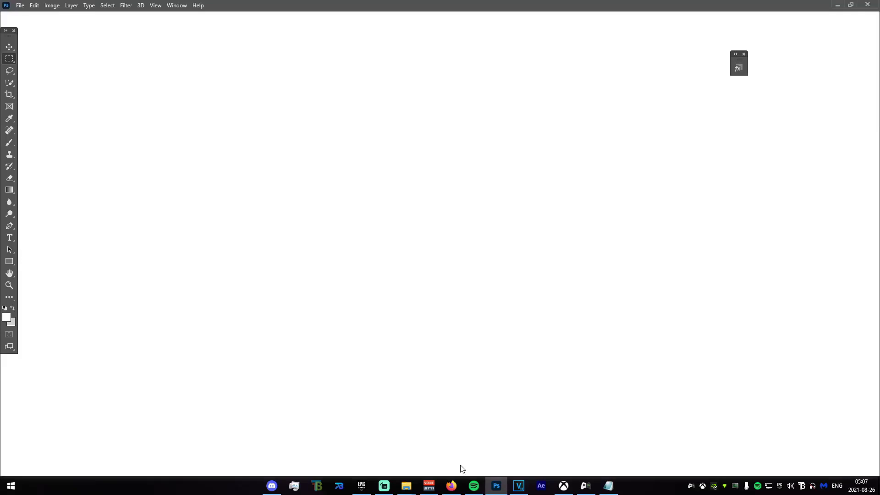
key("Escape")
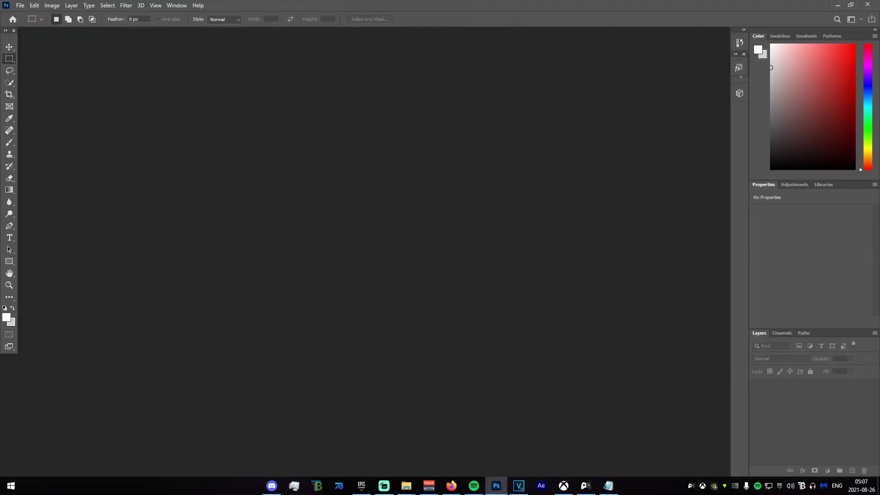
key("alt+Tab")
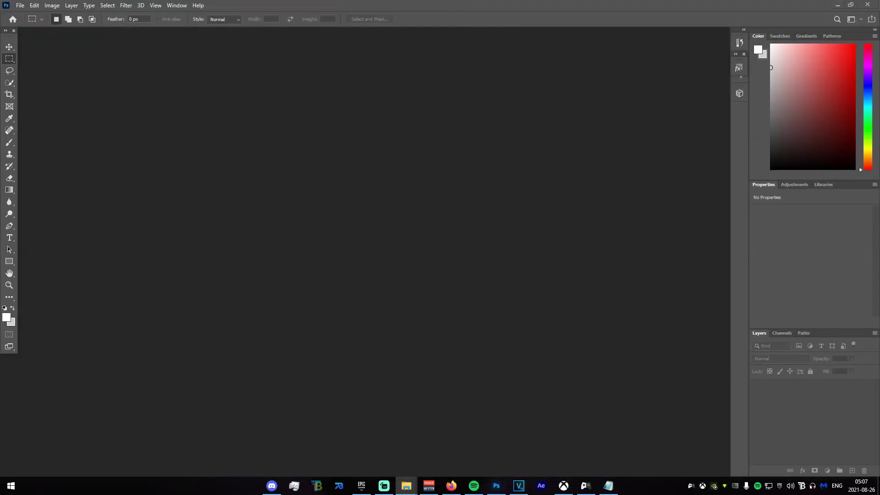